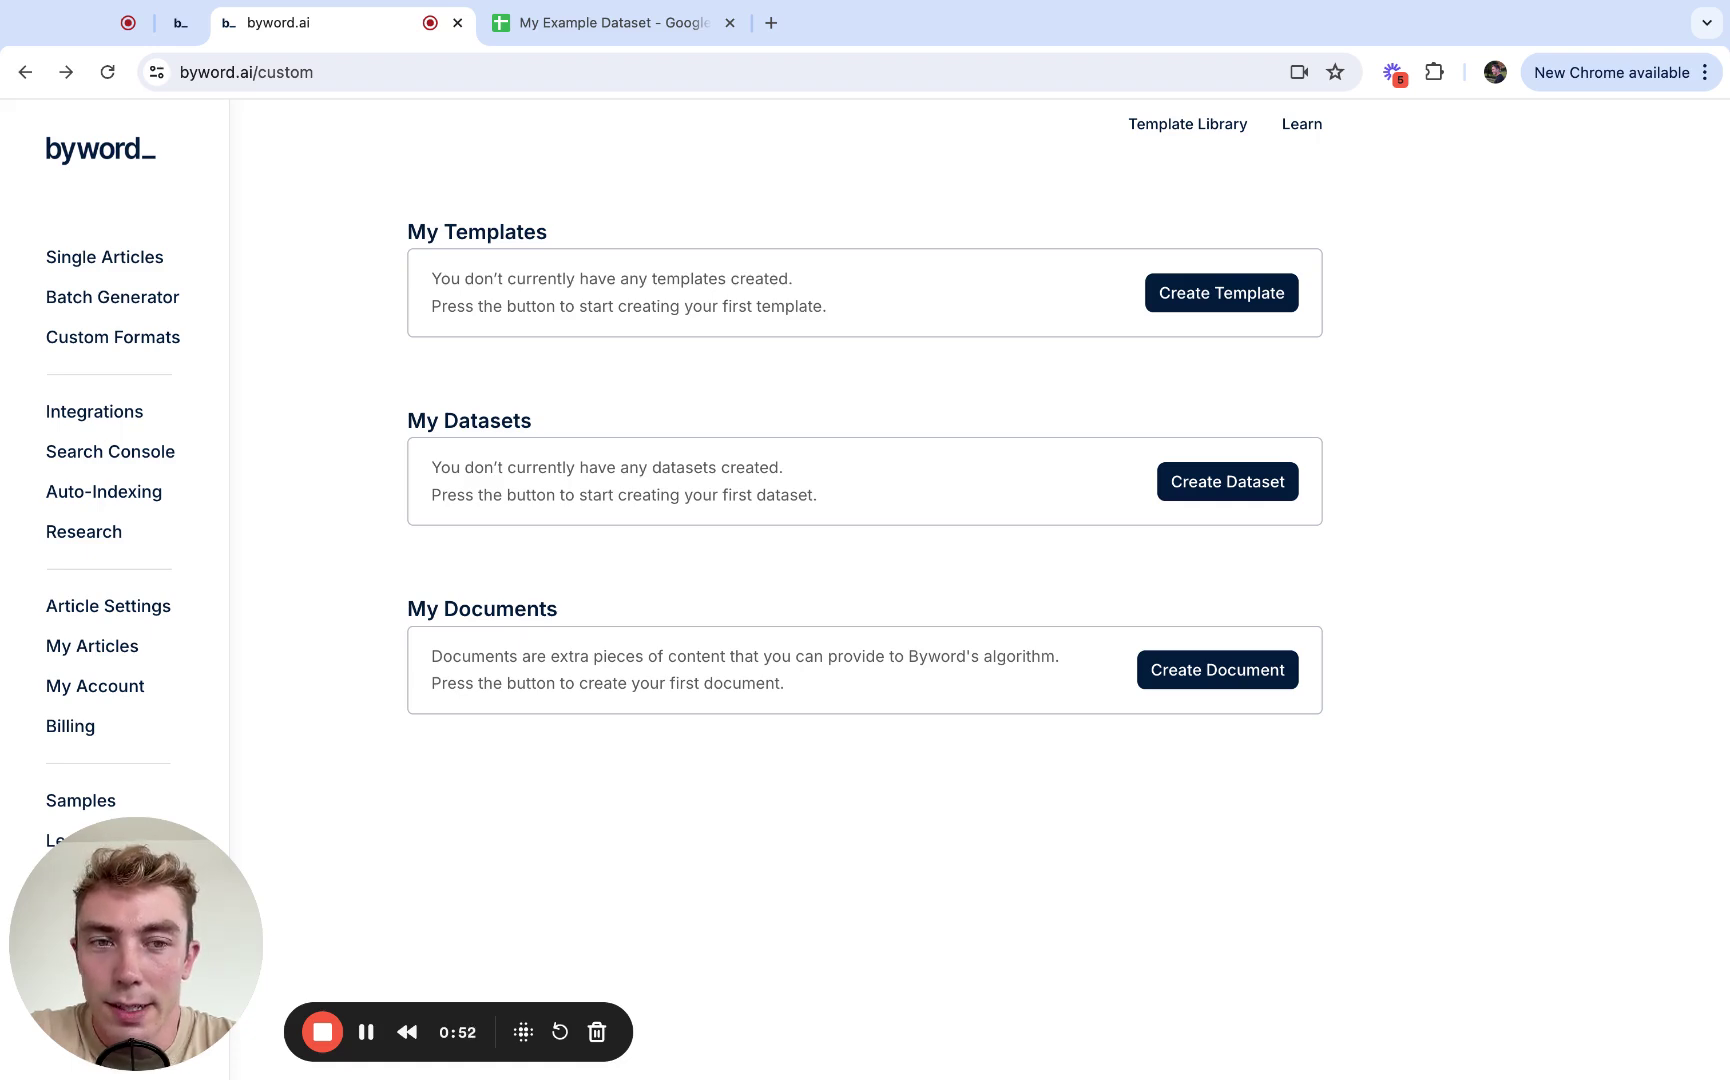
# Step: Create a new custom article template and name it "Example Template"
pyautogui.click(1226, 303)
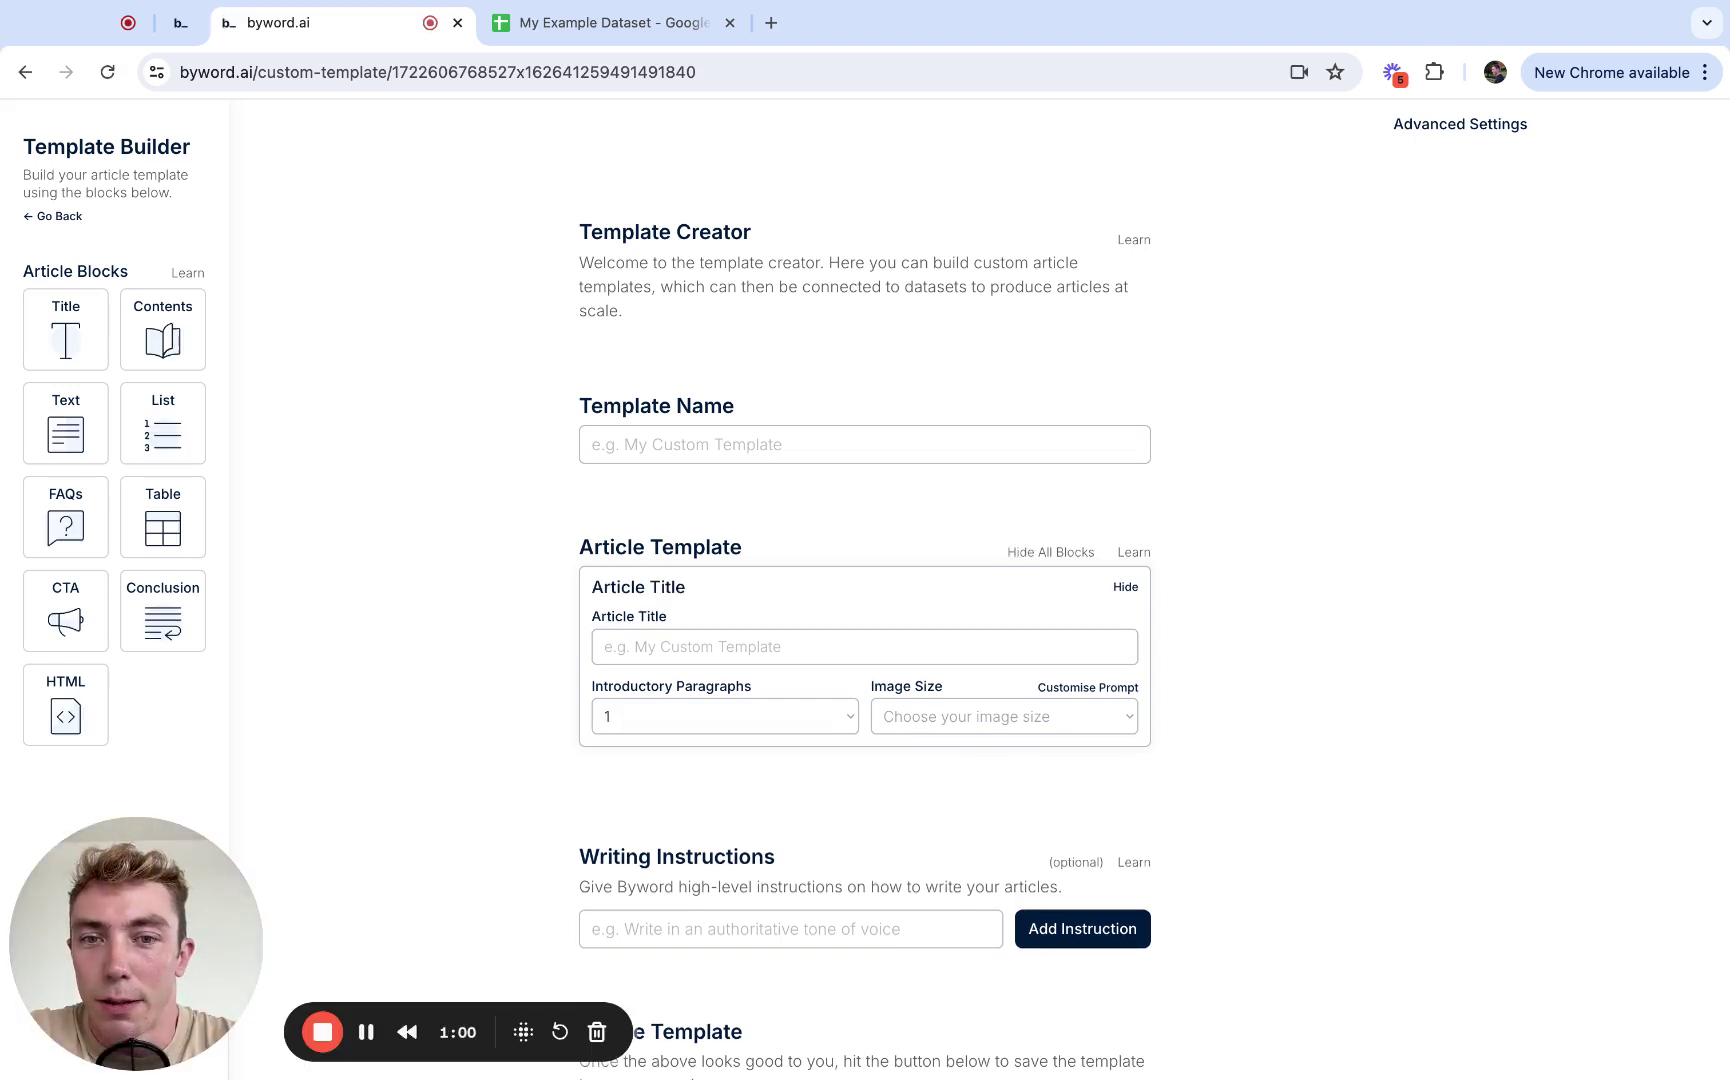
pyautogui.scroll(-1, 1245, 443)
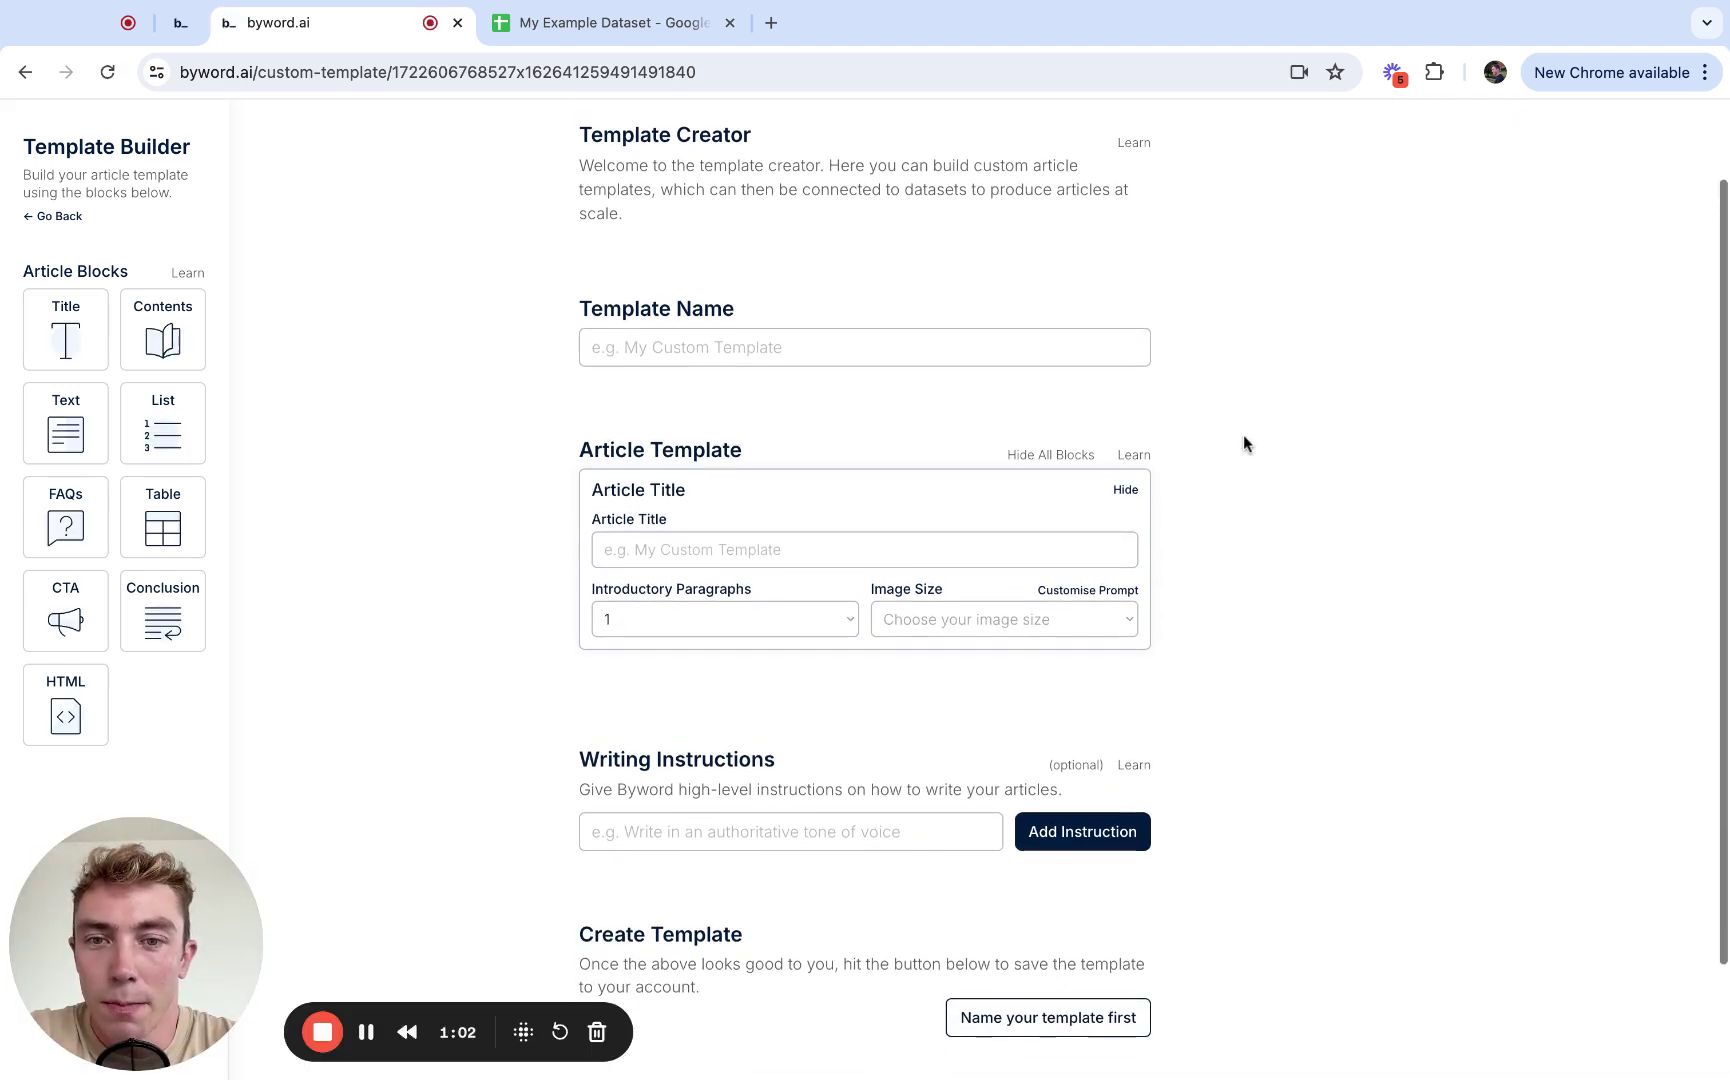
pyautogui.click(901, 352)
pyautogui.write('Example Template')
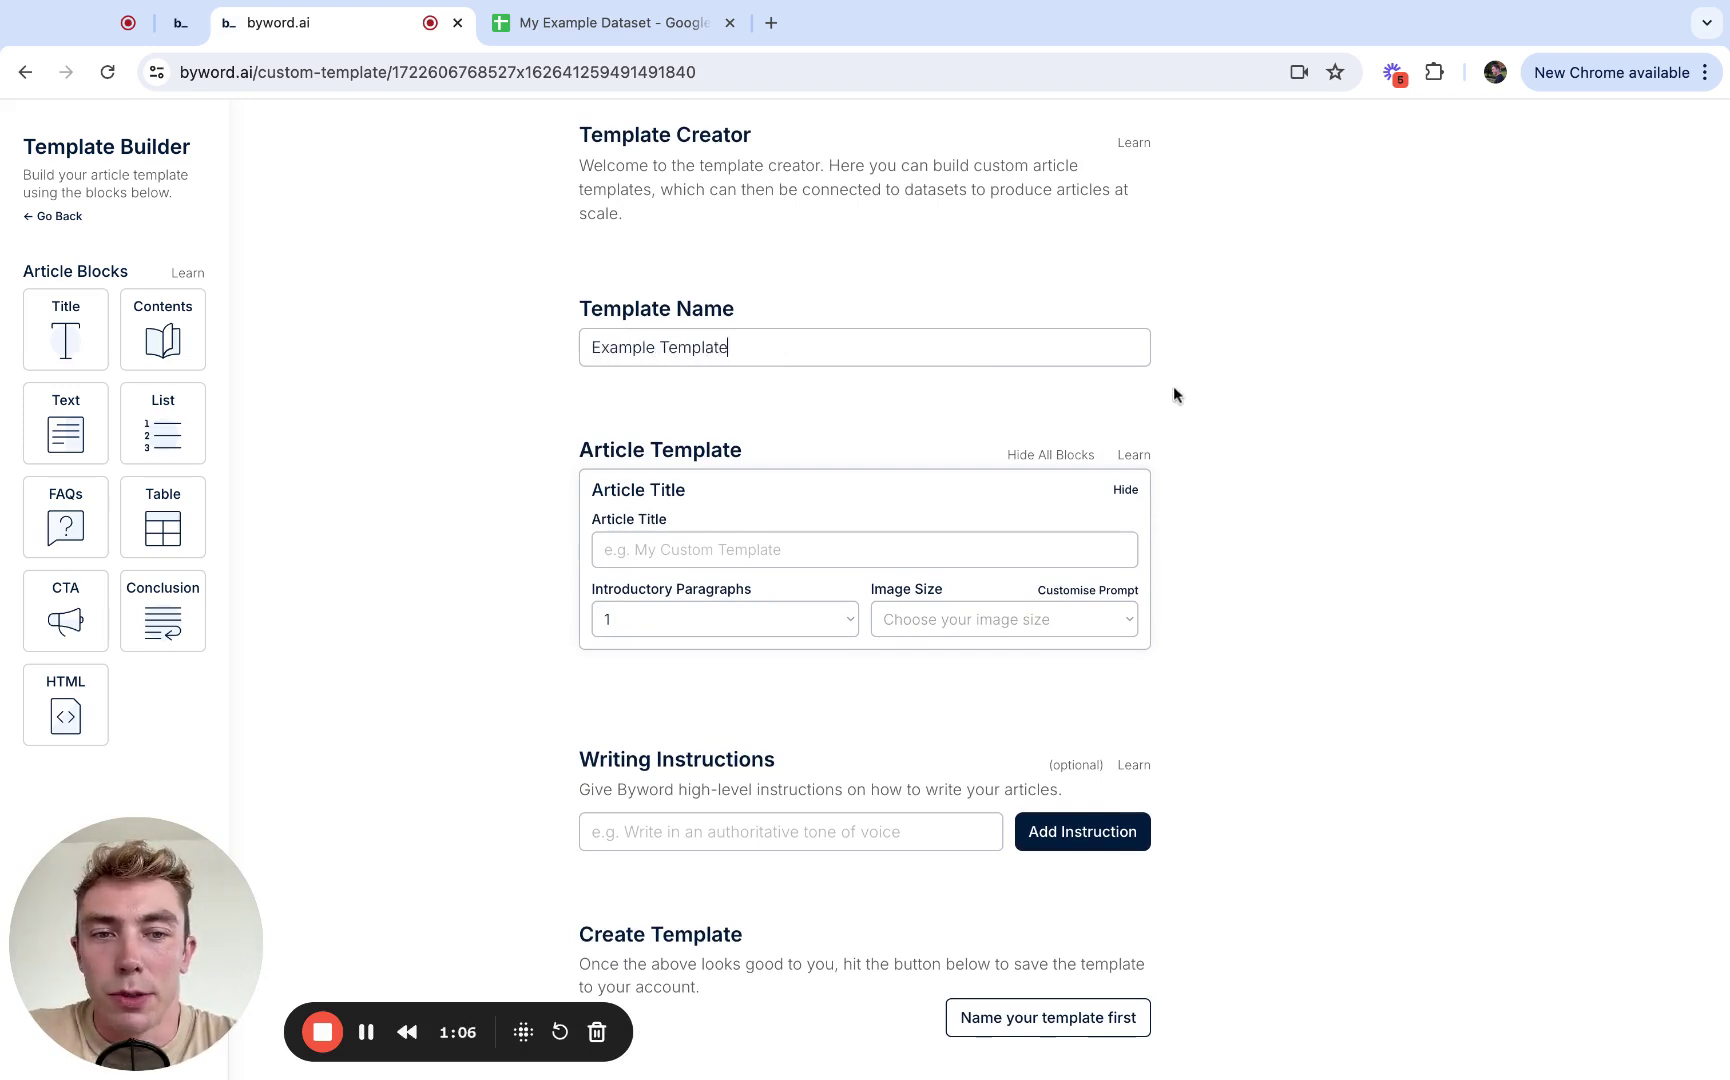
# Step: Set the template's article title to "How To Grow {plant}", using plant as a variable
pyautogui.scroll(-1, 1173, 388)
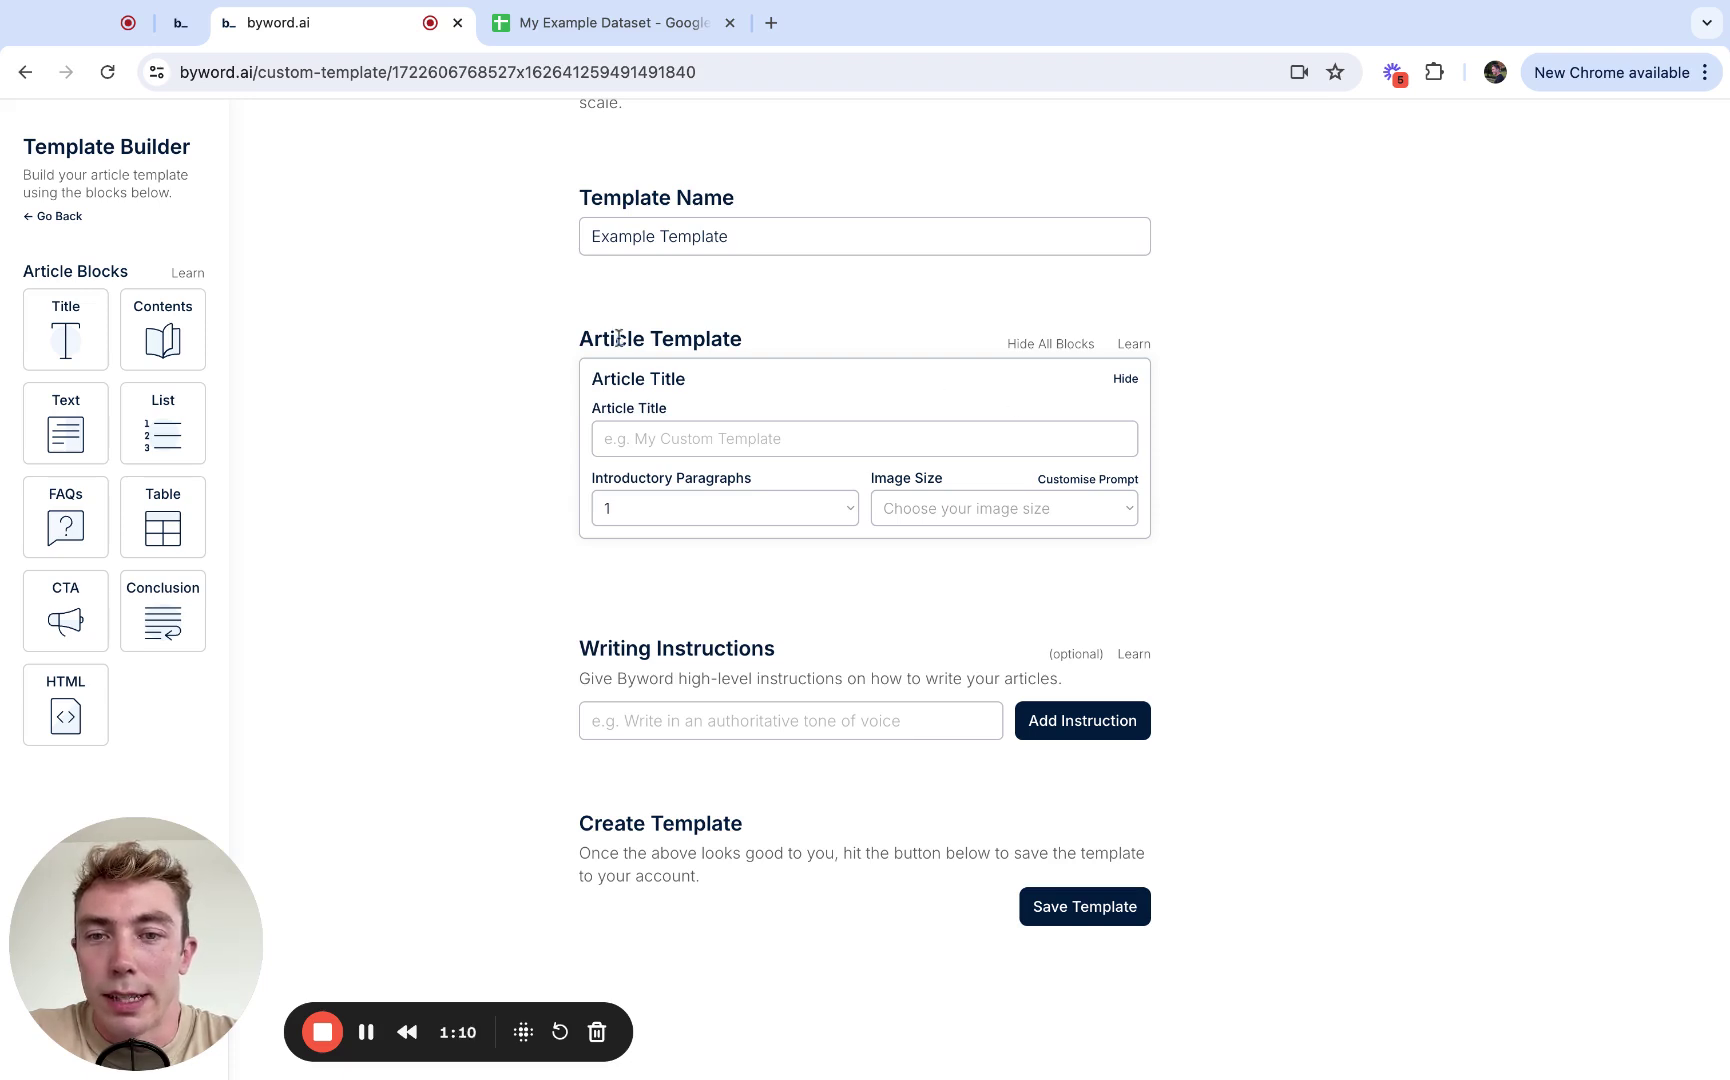
pyautogui.moveTo(580, 338); pyautogui.dragTo(726, 333)
pyautogui.click(735, 335)
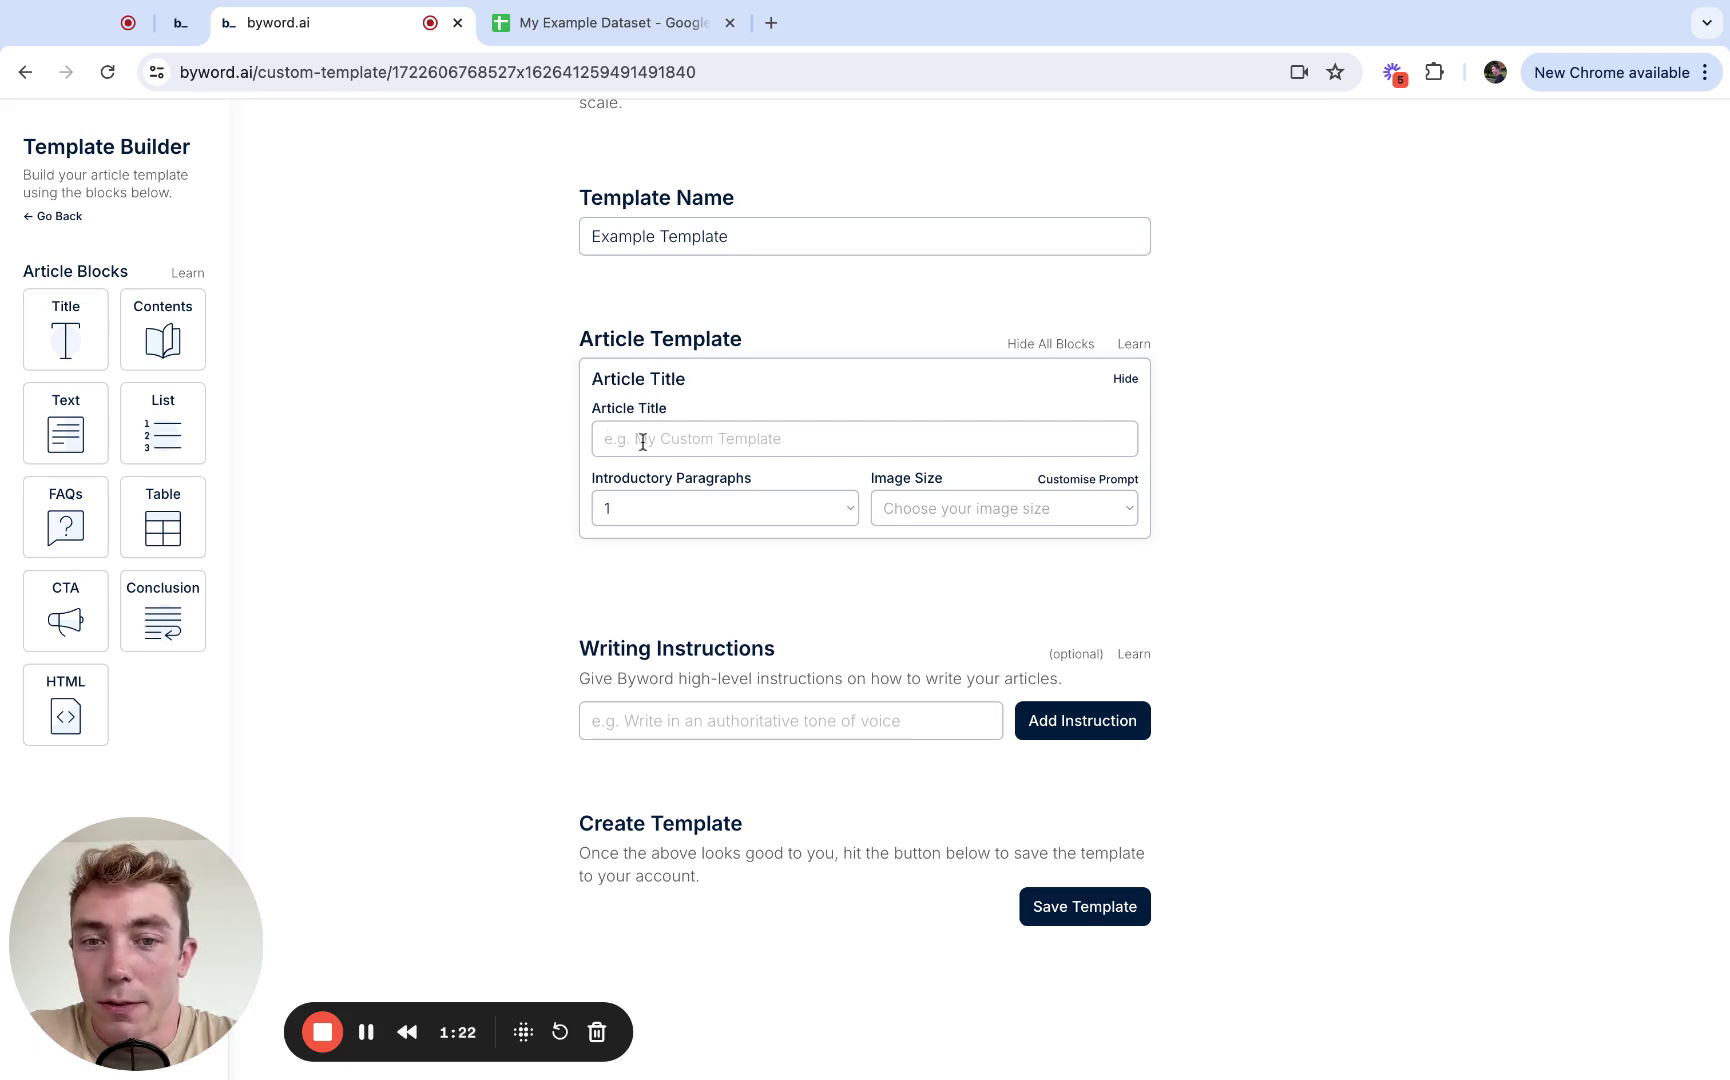
pyautogui.write('a')
pyautogui.press('BackSpace')
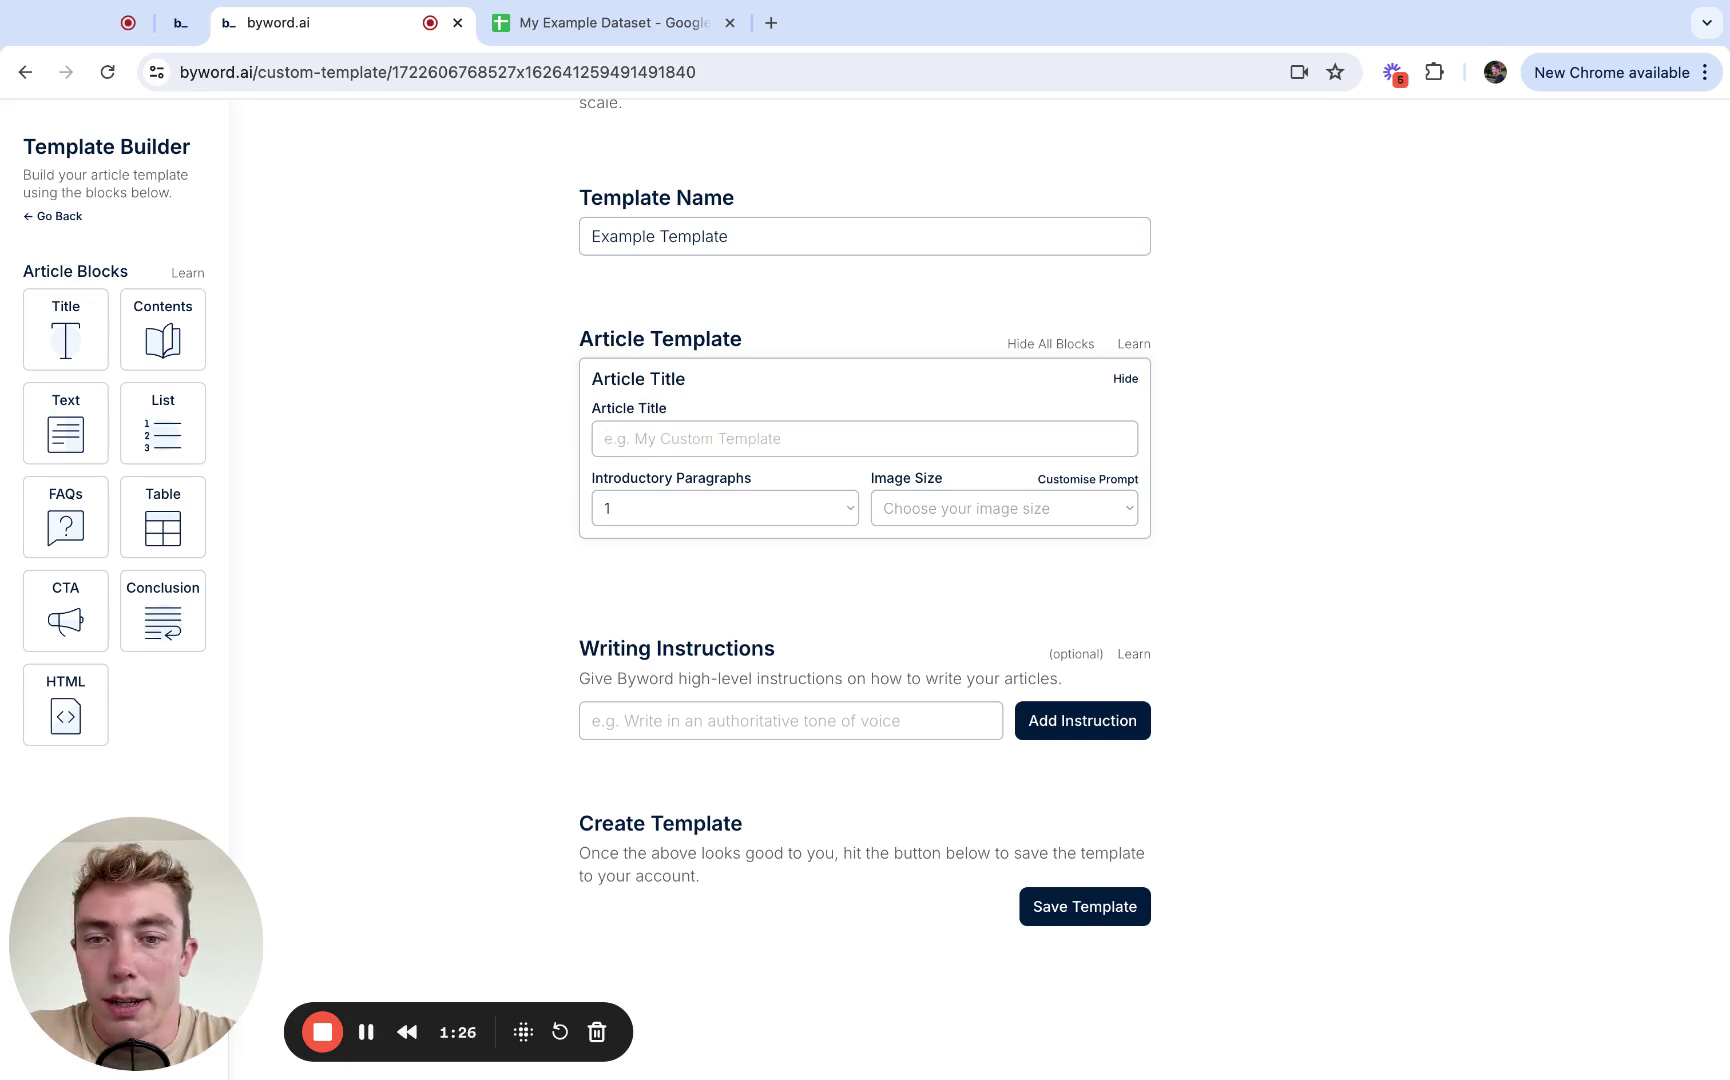
pyautogui.write('How To')
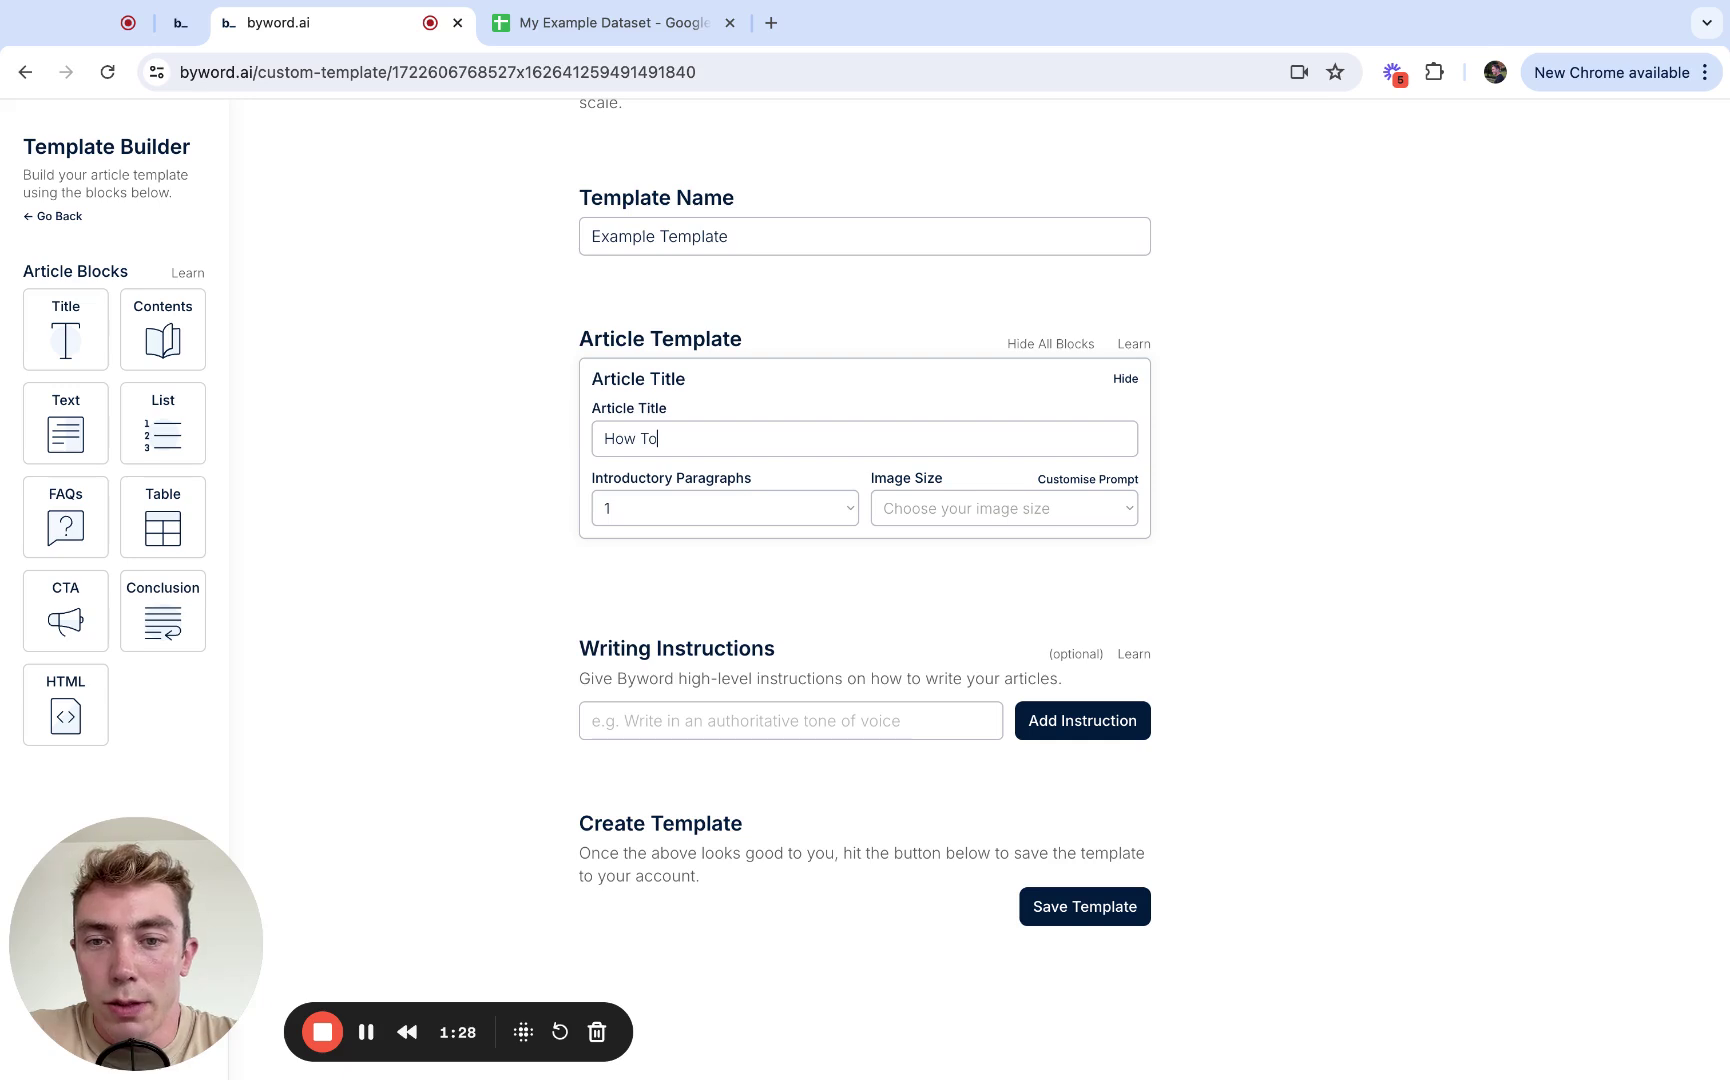
pyautogui.write(' Grow {plant}')
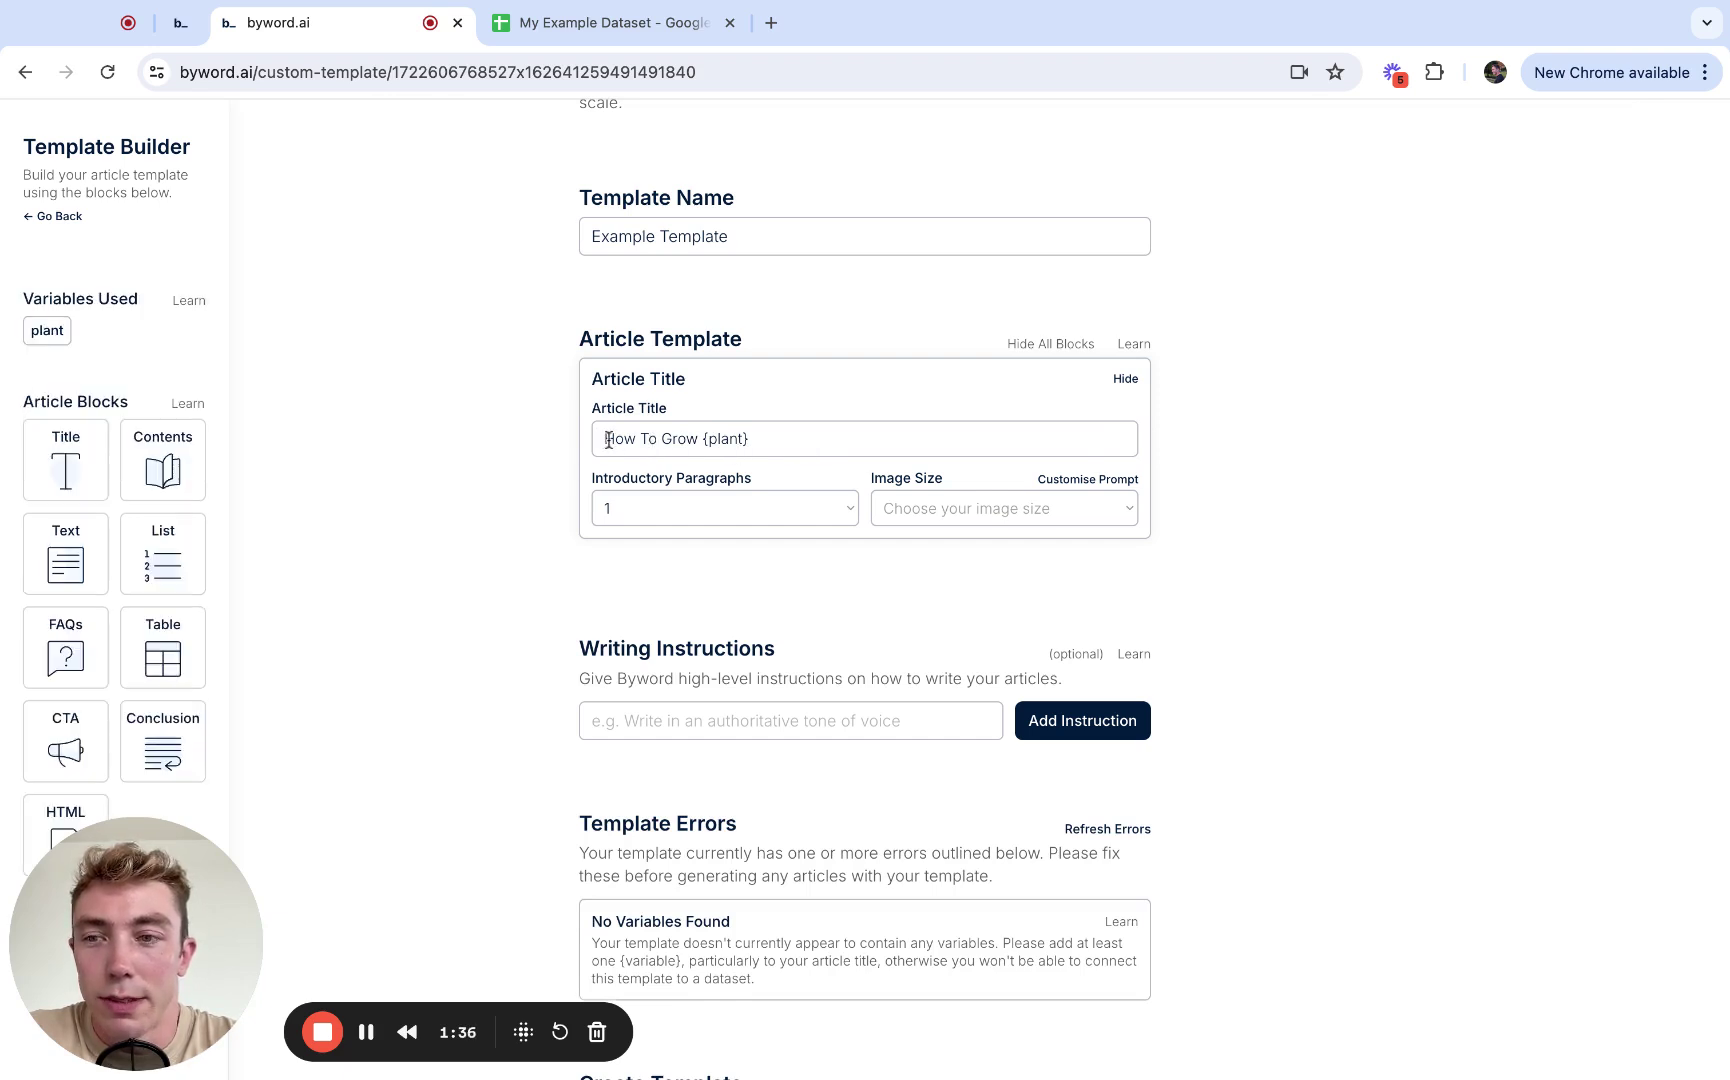
pyautogui.hotkey('shift', 'Left')
pyautogui.hotkey('shift', 'Left')
pyautogui.hotkey('shift', 'Left')
pyautogui.hotkey('shift', 'Left')
pyautogui.hotkey('shift', 'Left')
pyautogui.hotkey('shift', 'Left')
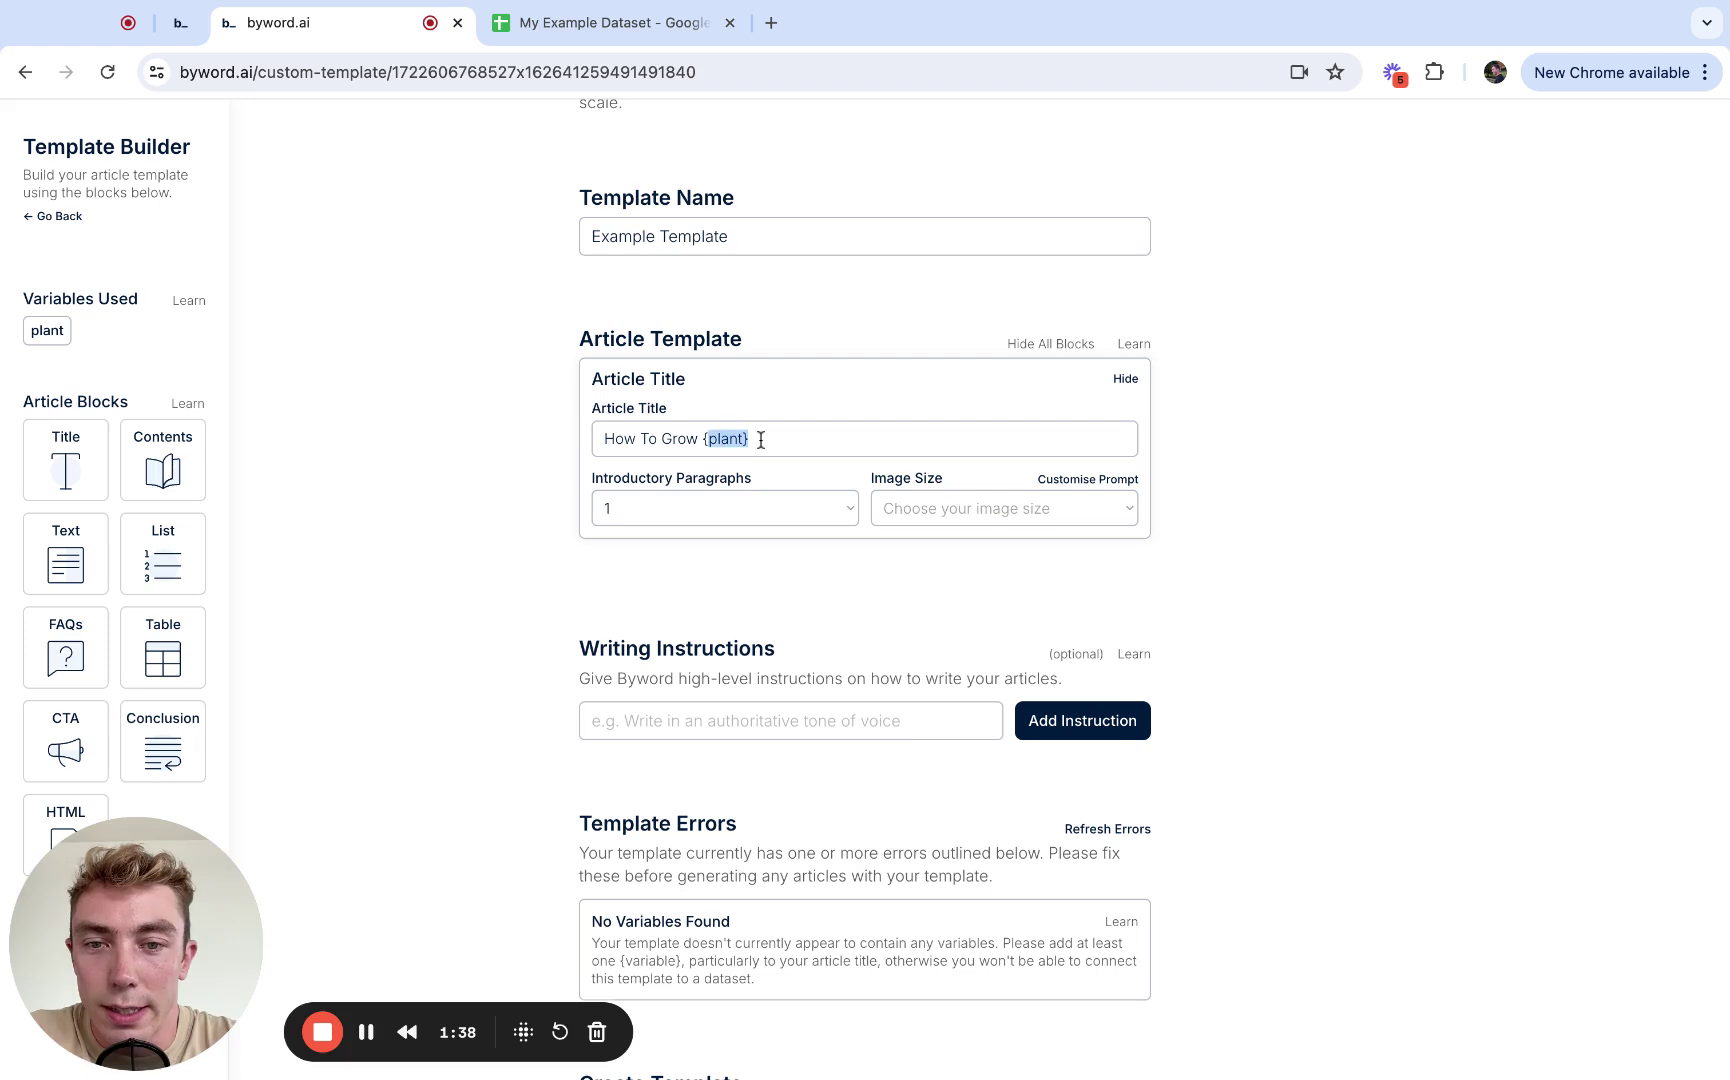
pyautogui.click(1330, 456)
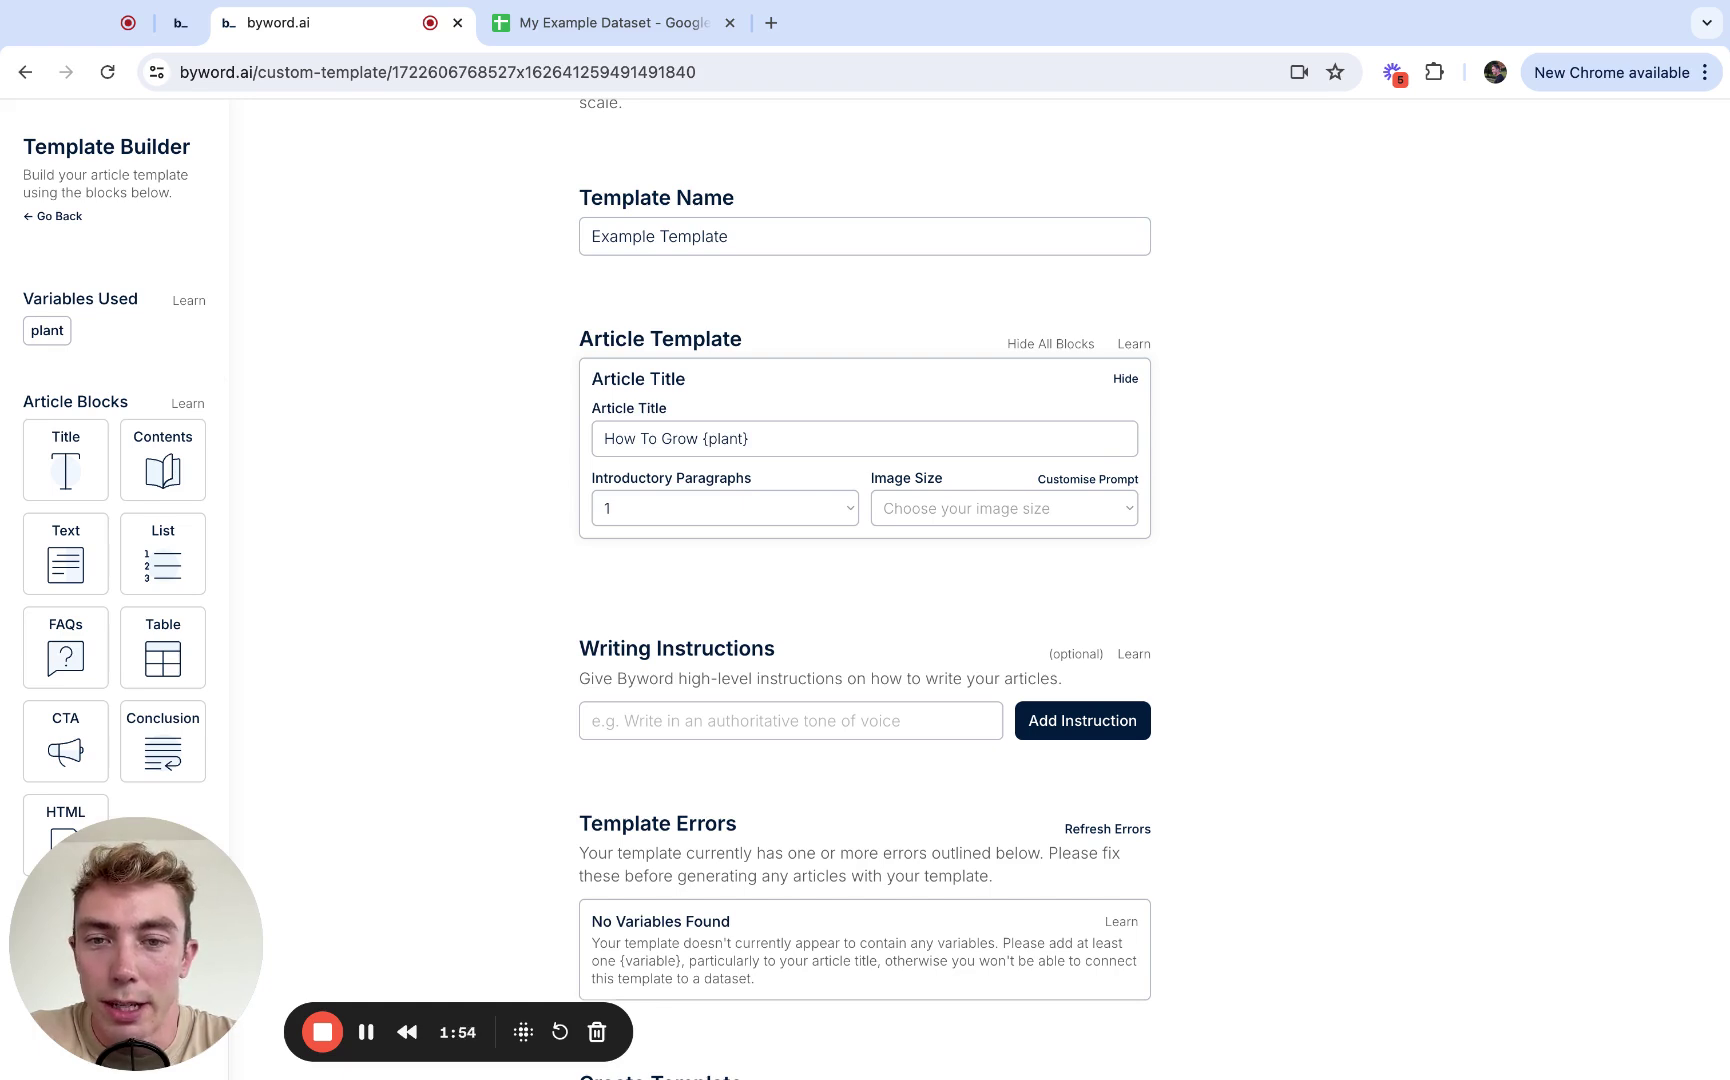
pyautogui.doubleClick(705, 439)
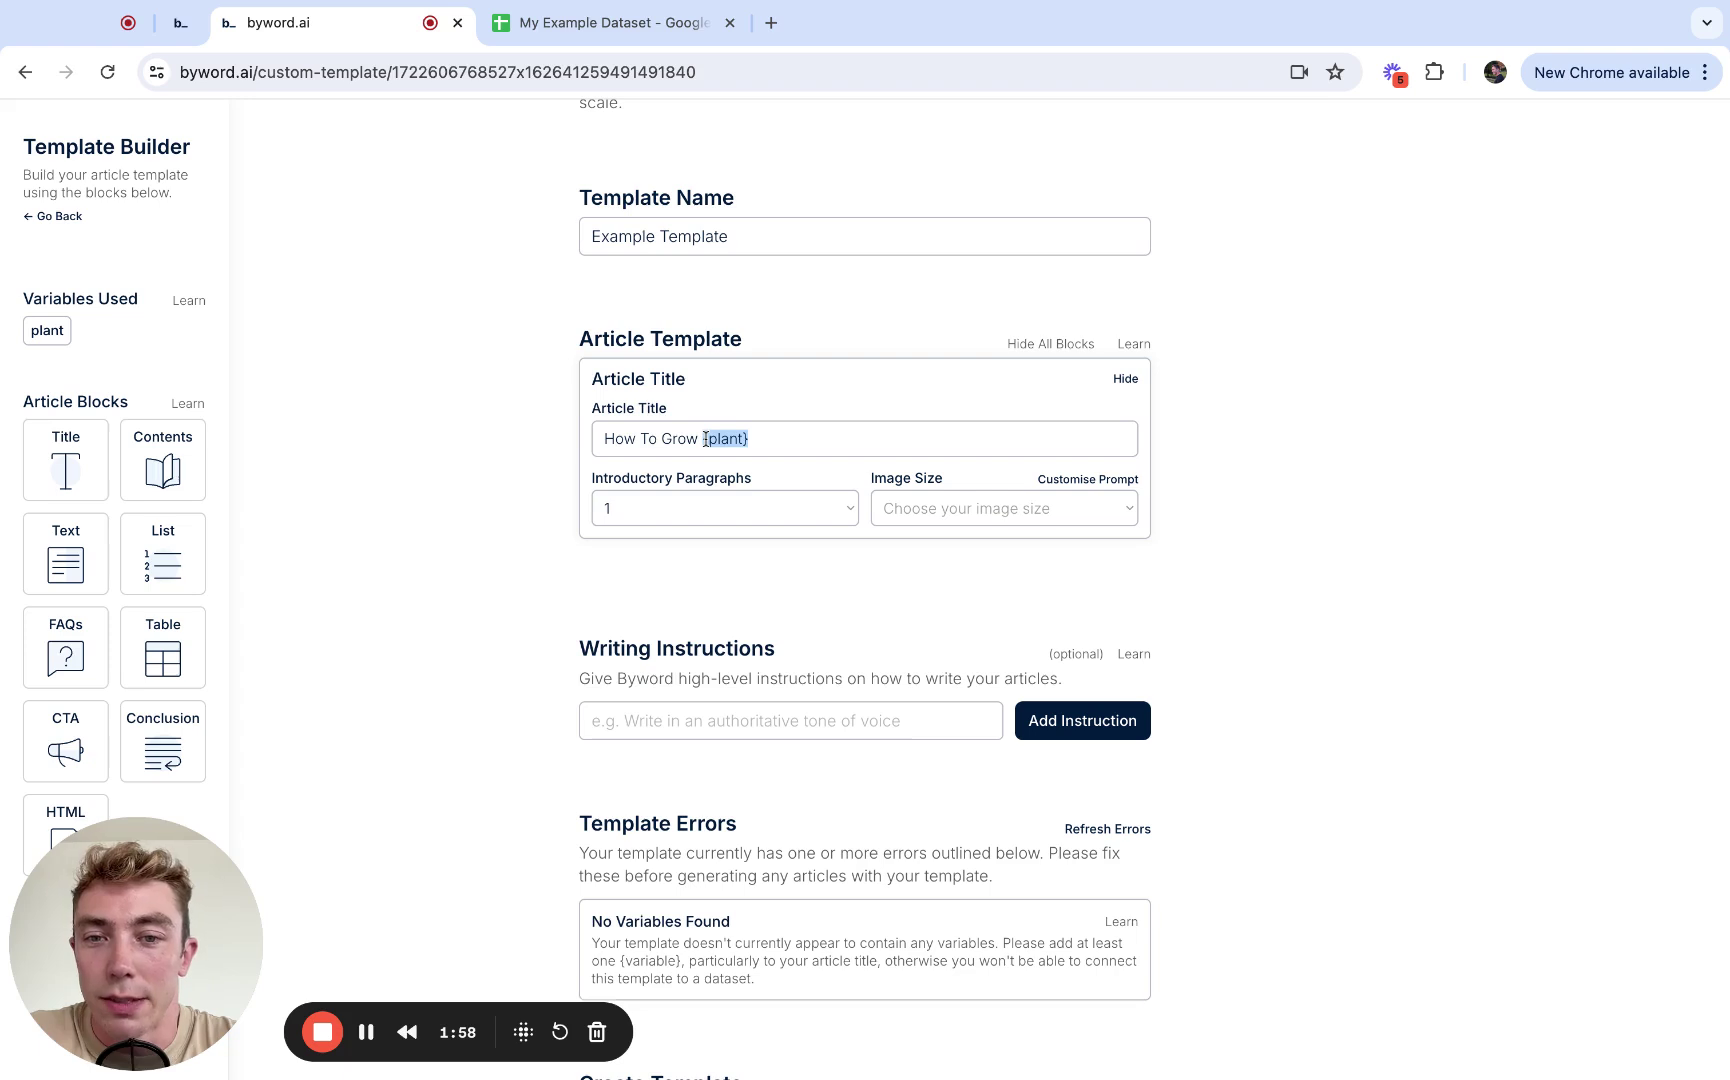
pyautogui.click(756, 439)
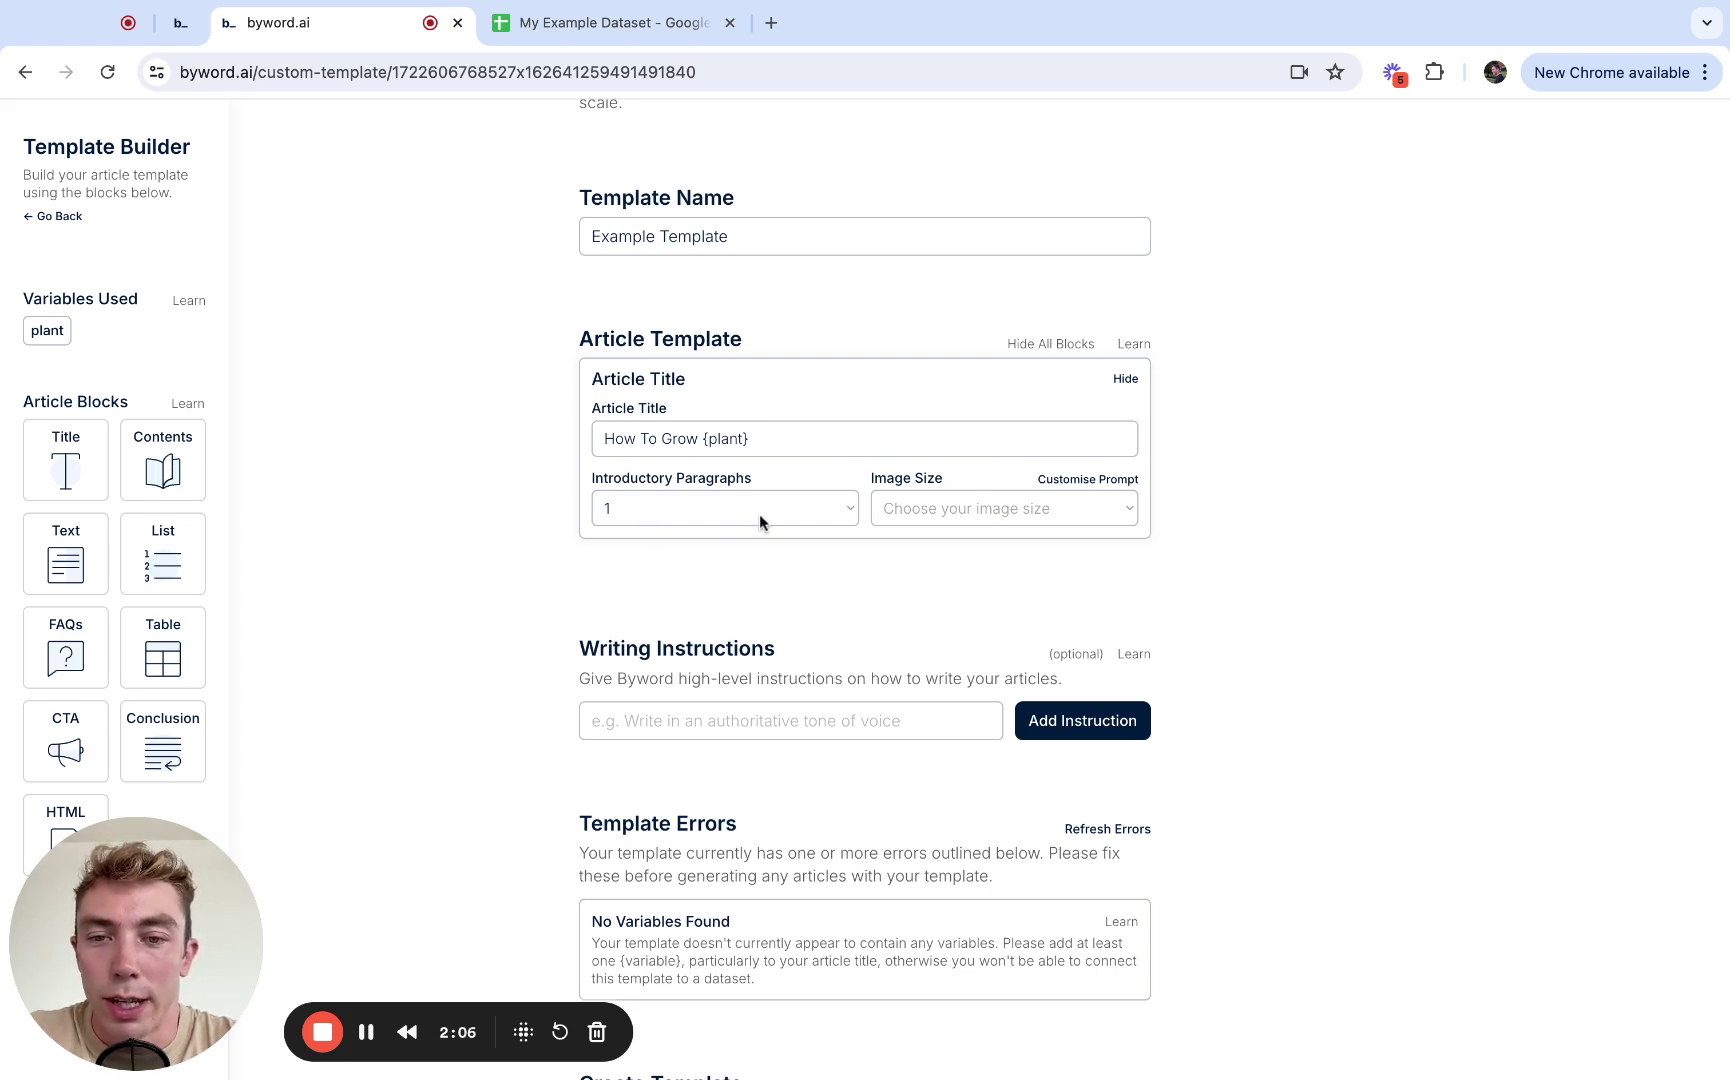
# Step: Set the title block to 2 introductory paragraphs and a Wide (1792×1024) image size
pyautogui.moveTo(760, 514); pyautogui.dragTo(760, 528)
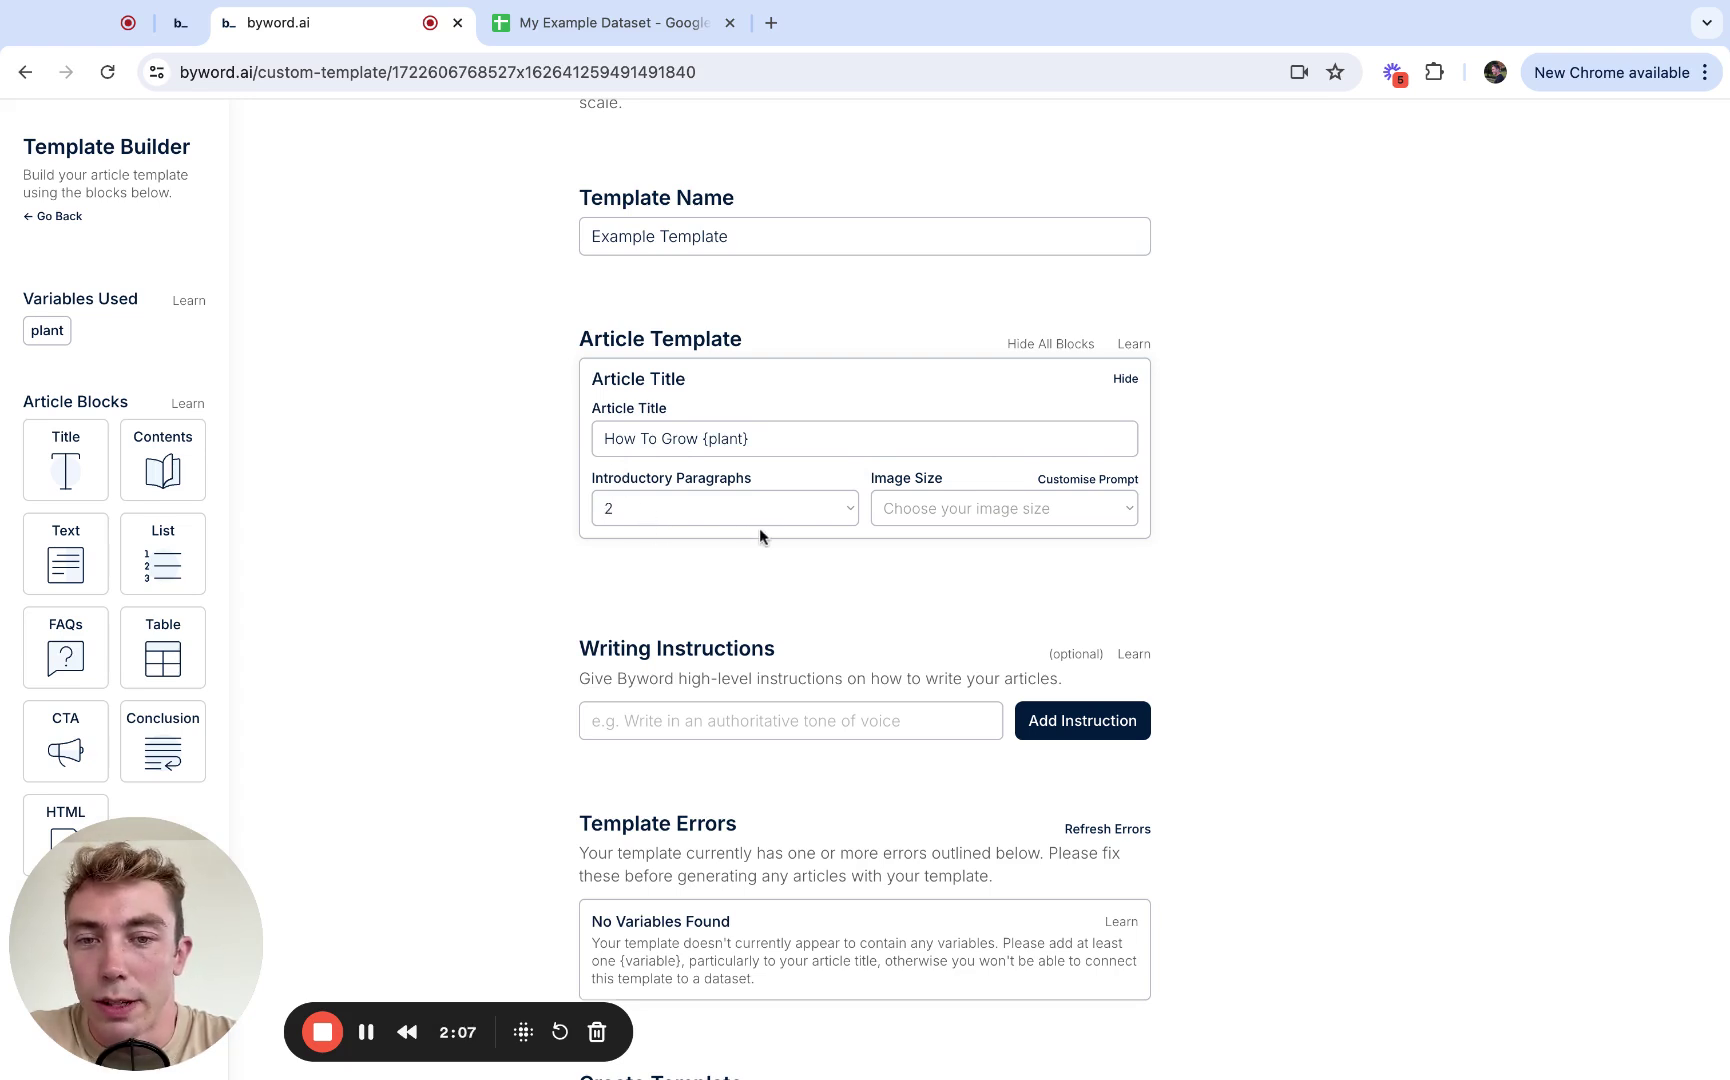
pyautogui.click(960, 512)
pyautogui.click(1085, 492)
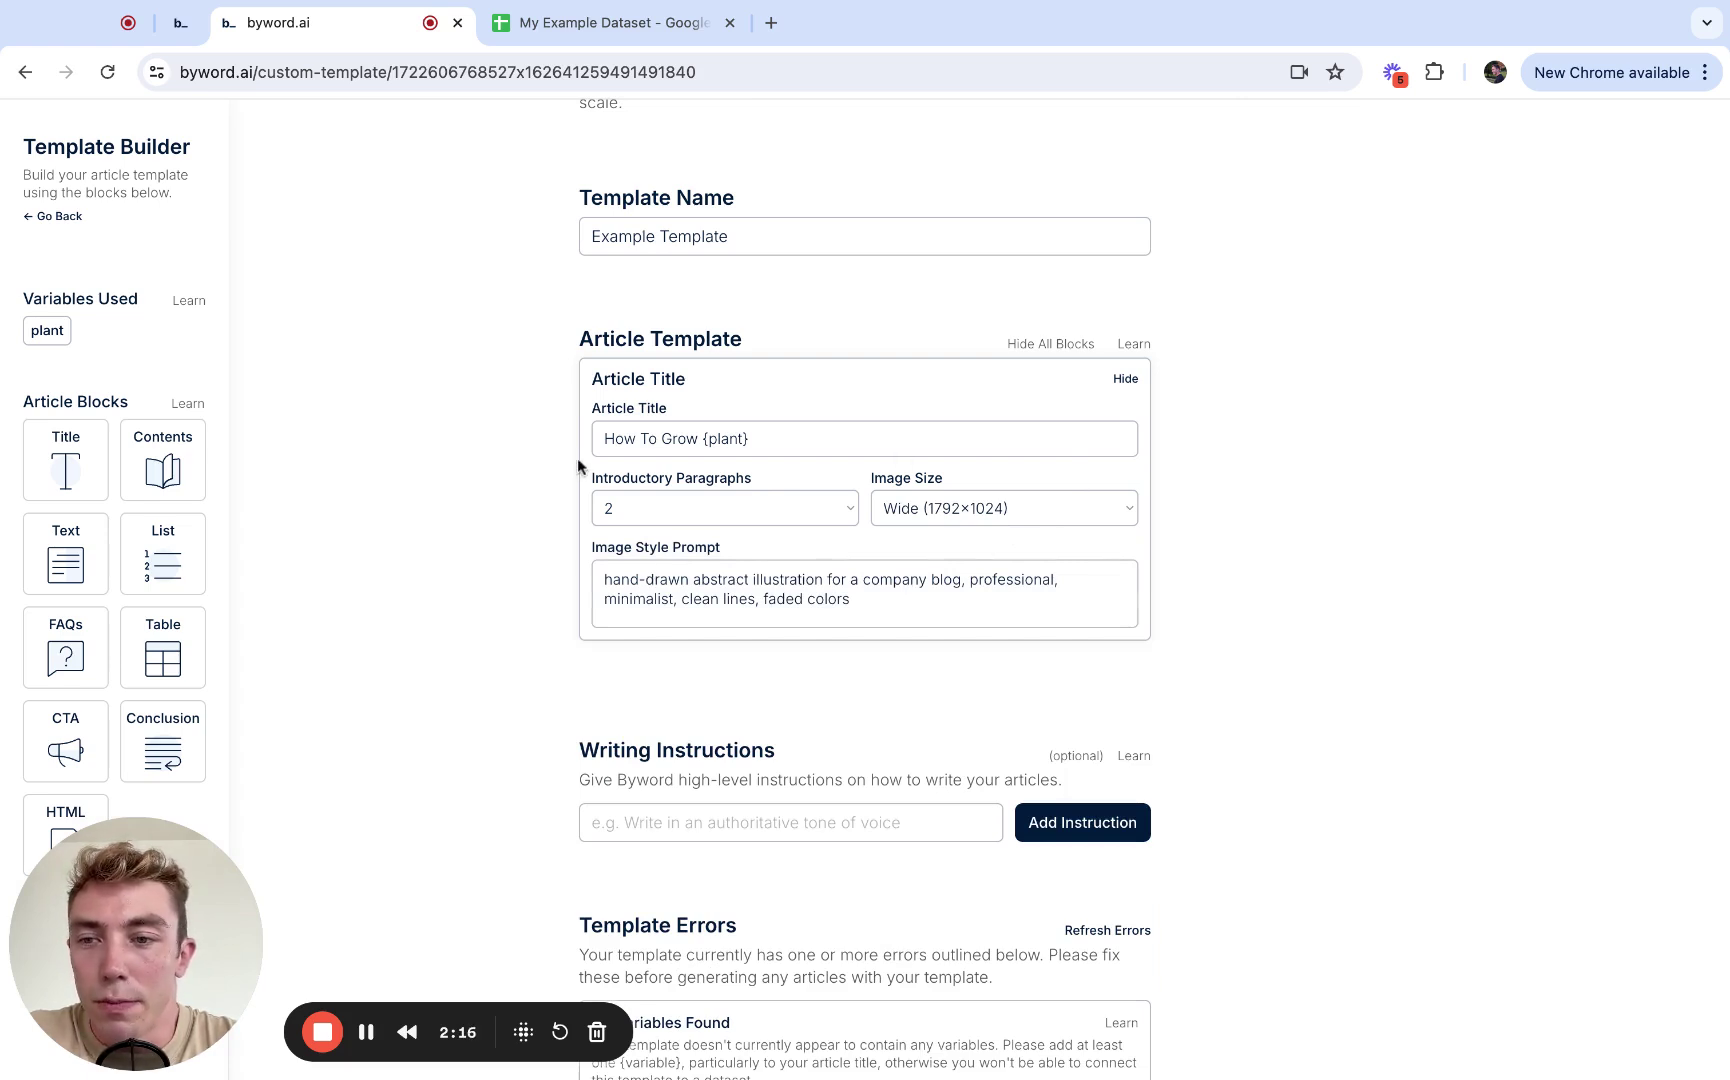
# Step: Add a text section block to the article template below the title block
pyautogui.scroll(-1, 451, 467)
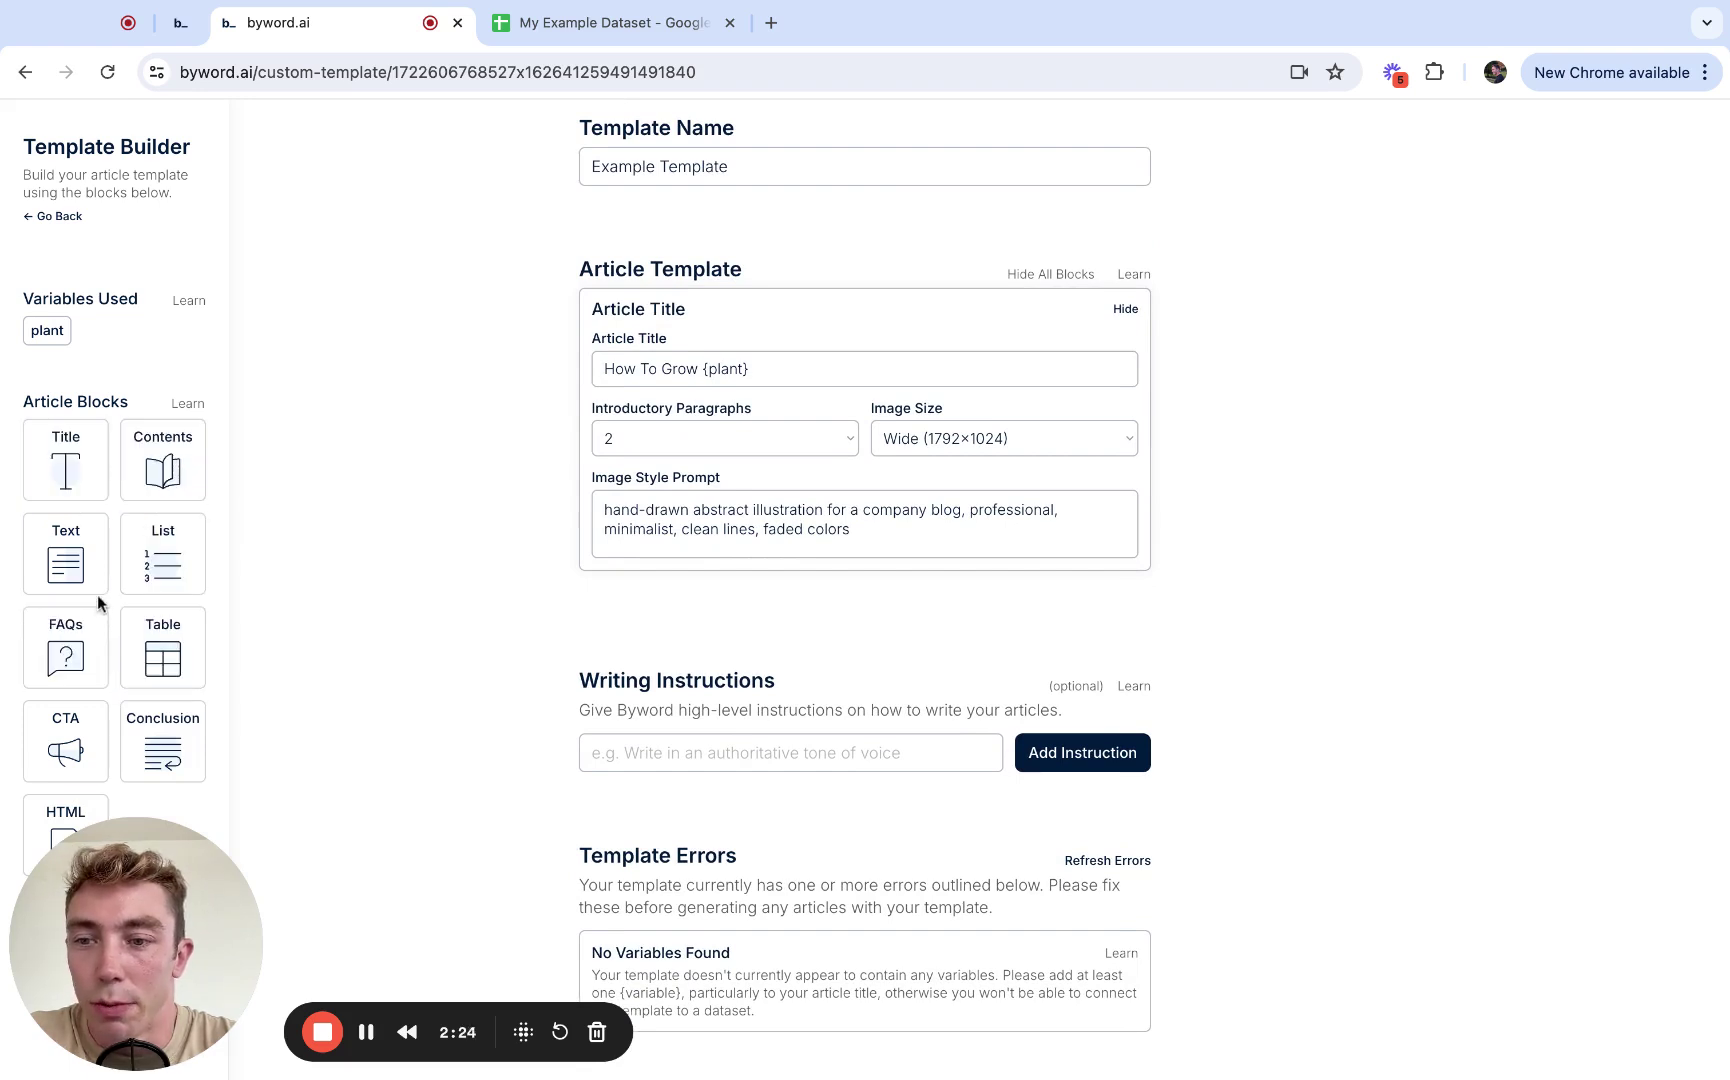
pyautogui.click(70, 560)
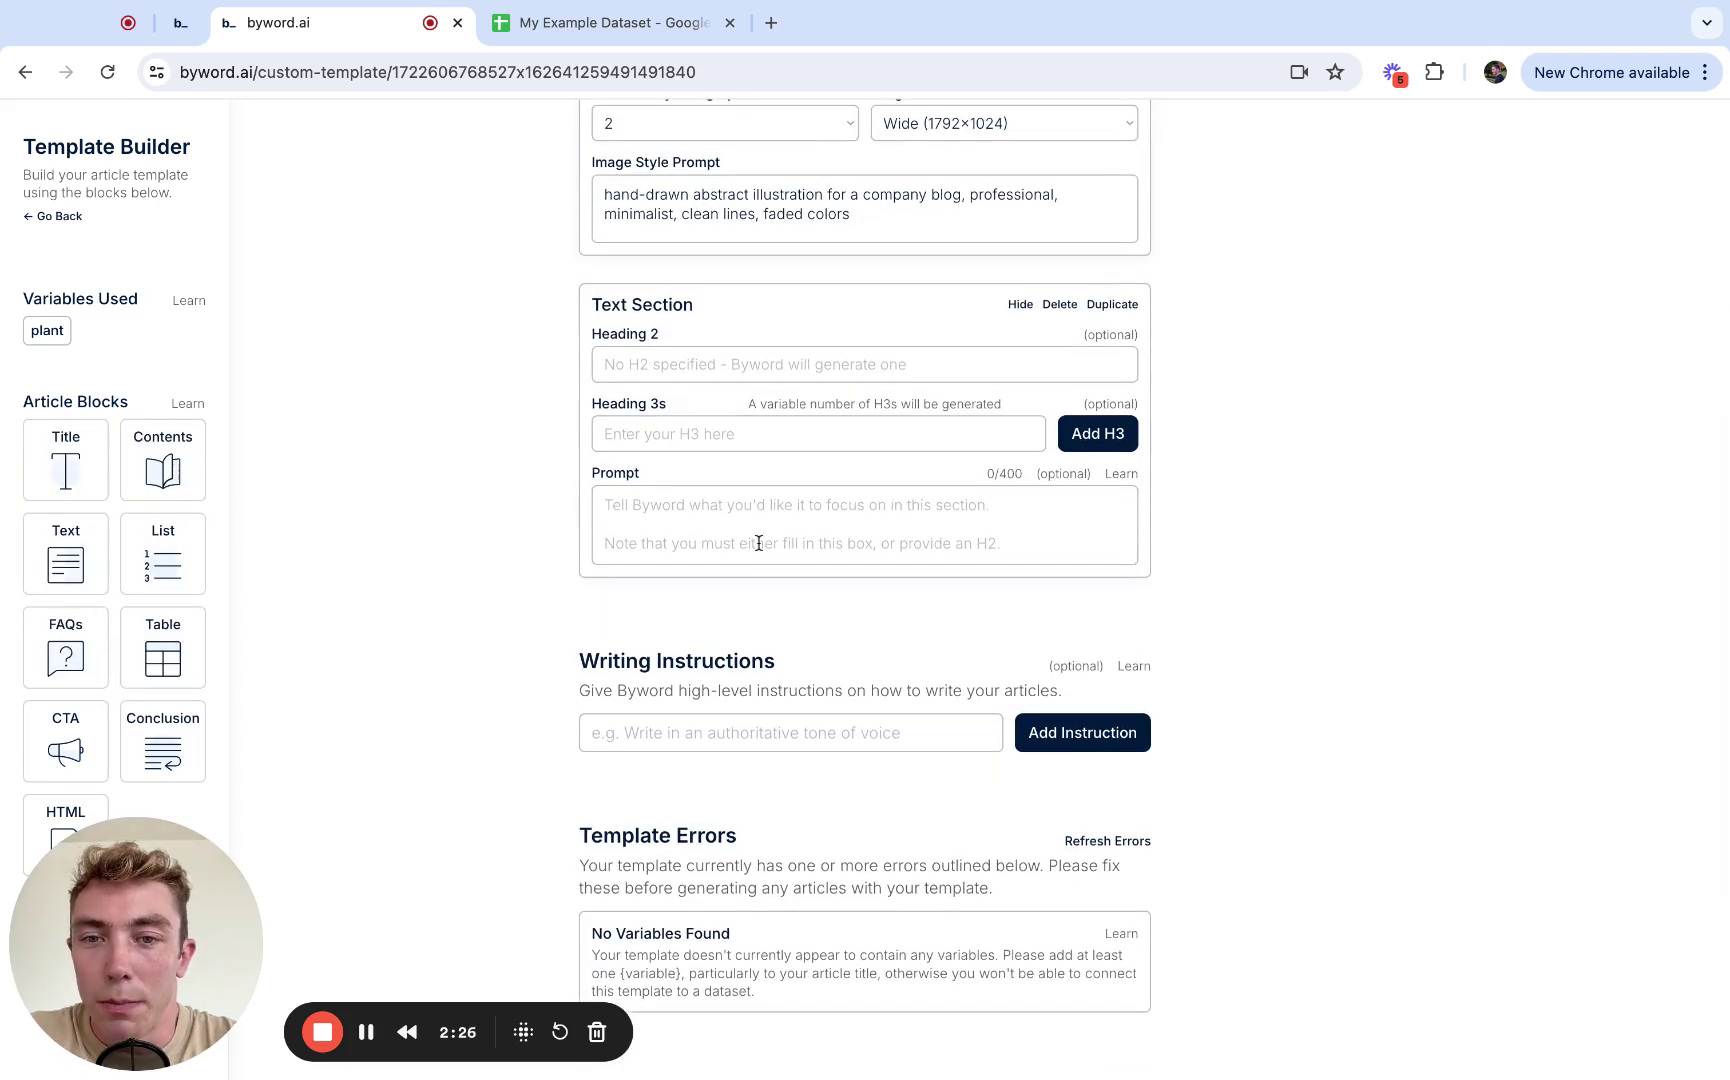
pyautogui.scroll(1, 1247, 534)
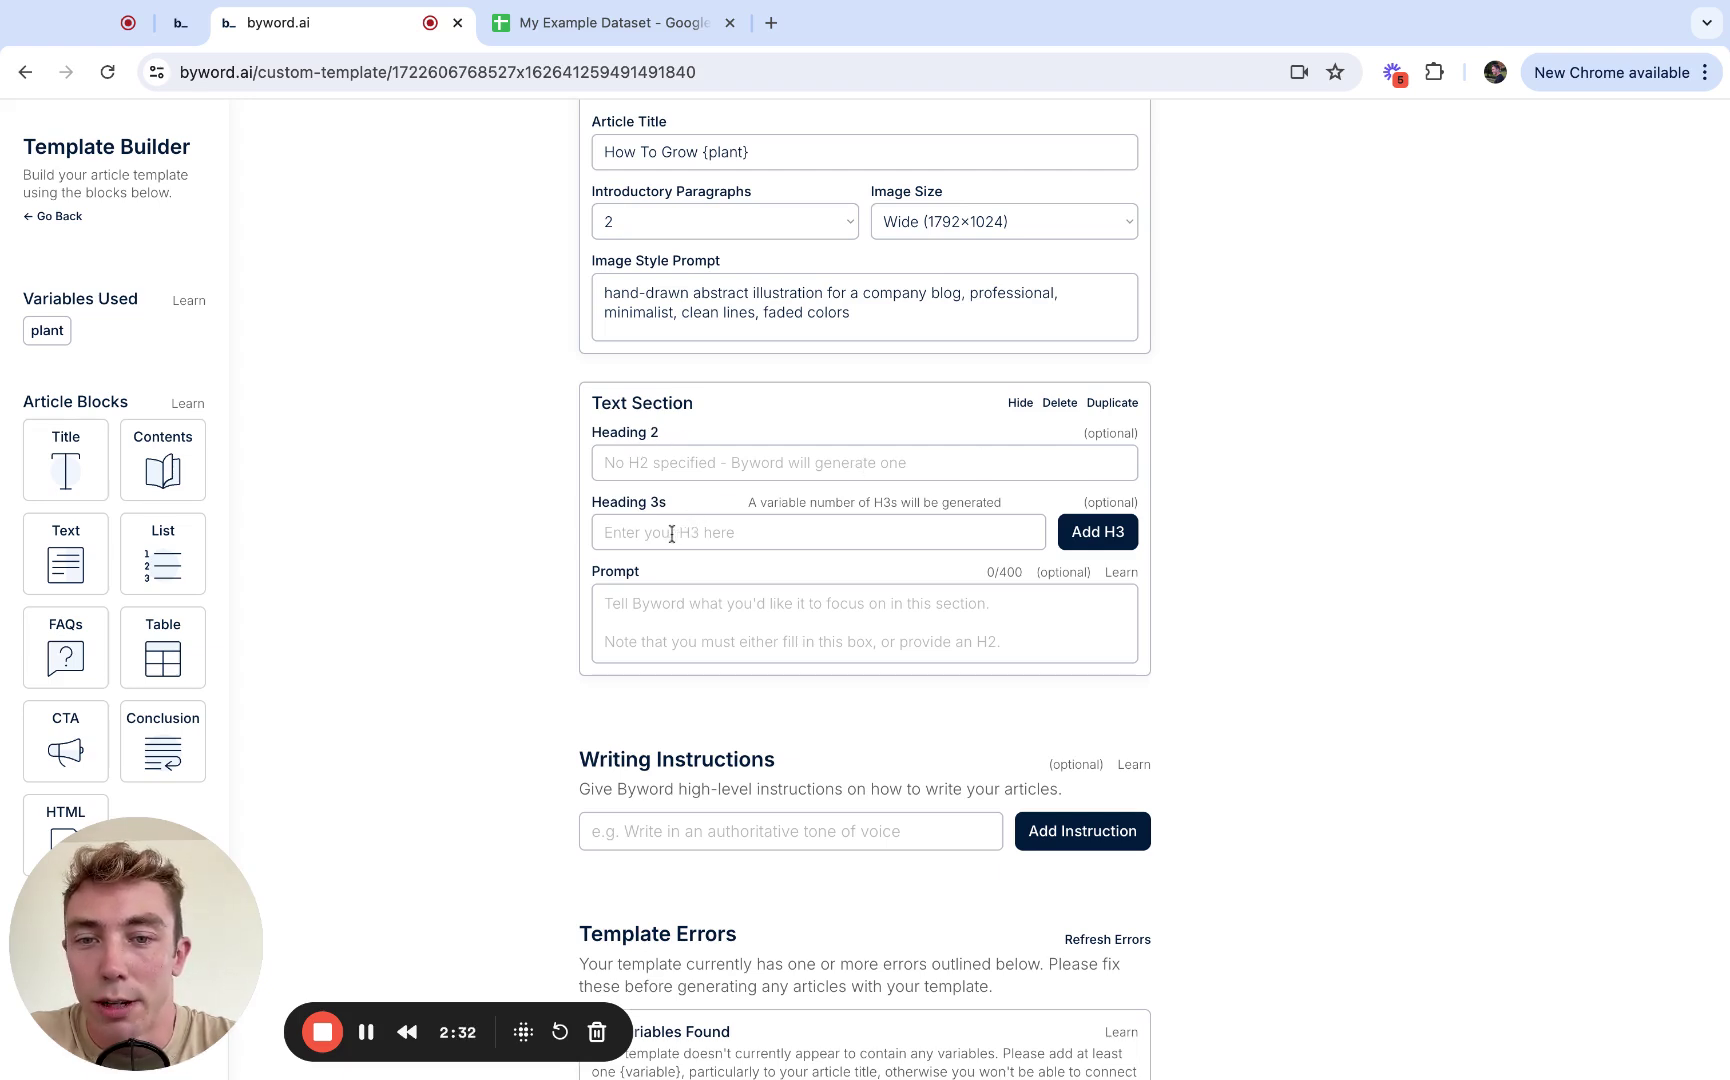
pyautogui.click(863, 628)
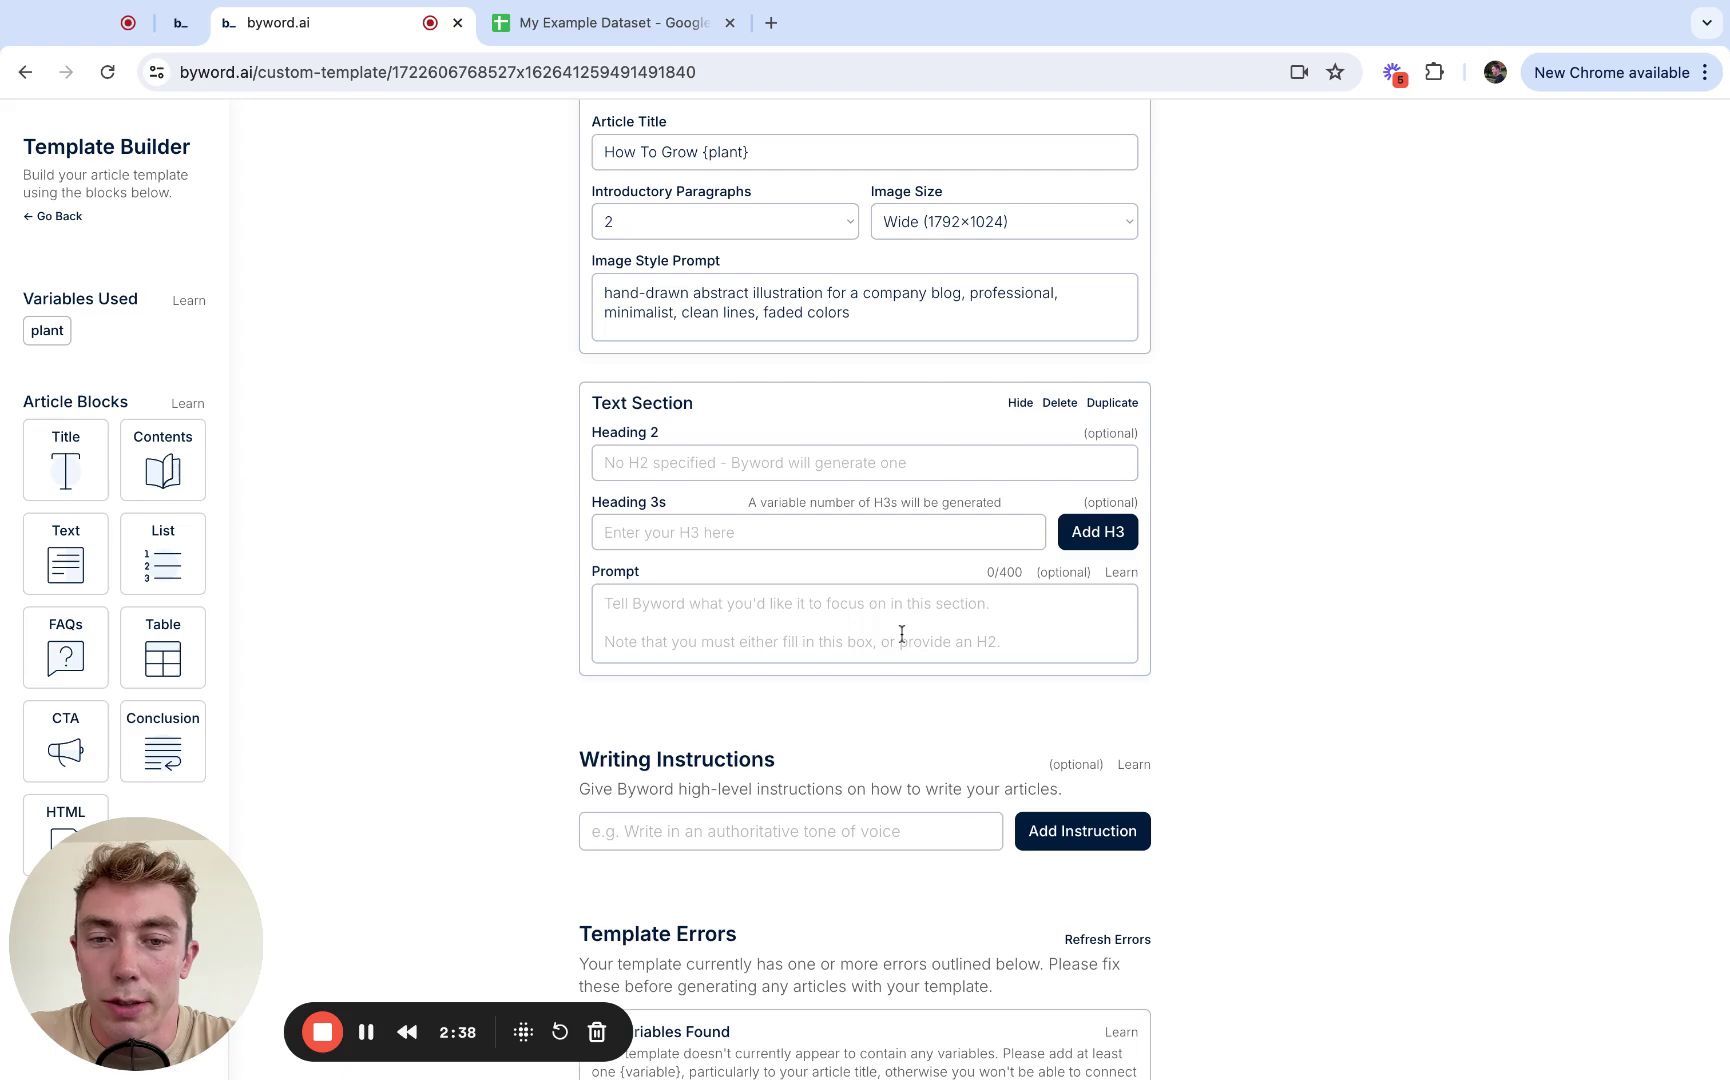
# Step: Enter "Tips on Growing {plant}" as the text section's Heading 2
pyautogui.click(901, 470)
pyautogui.write('T')
pyautogui.press('BackSpace')
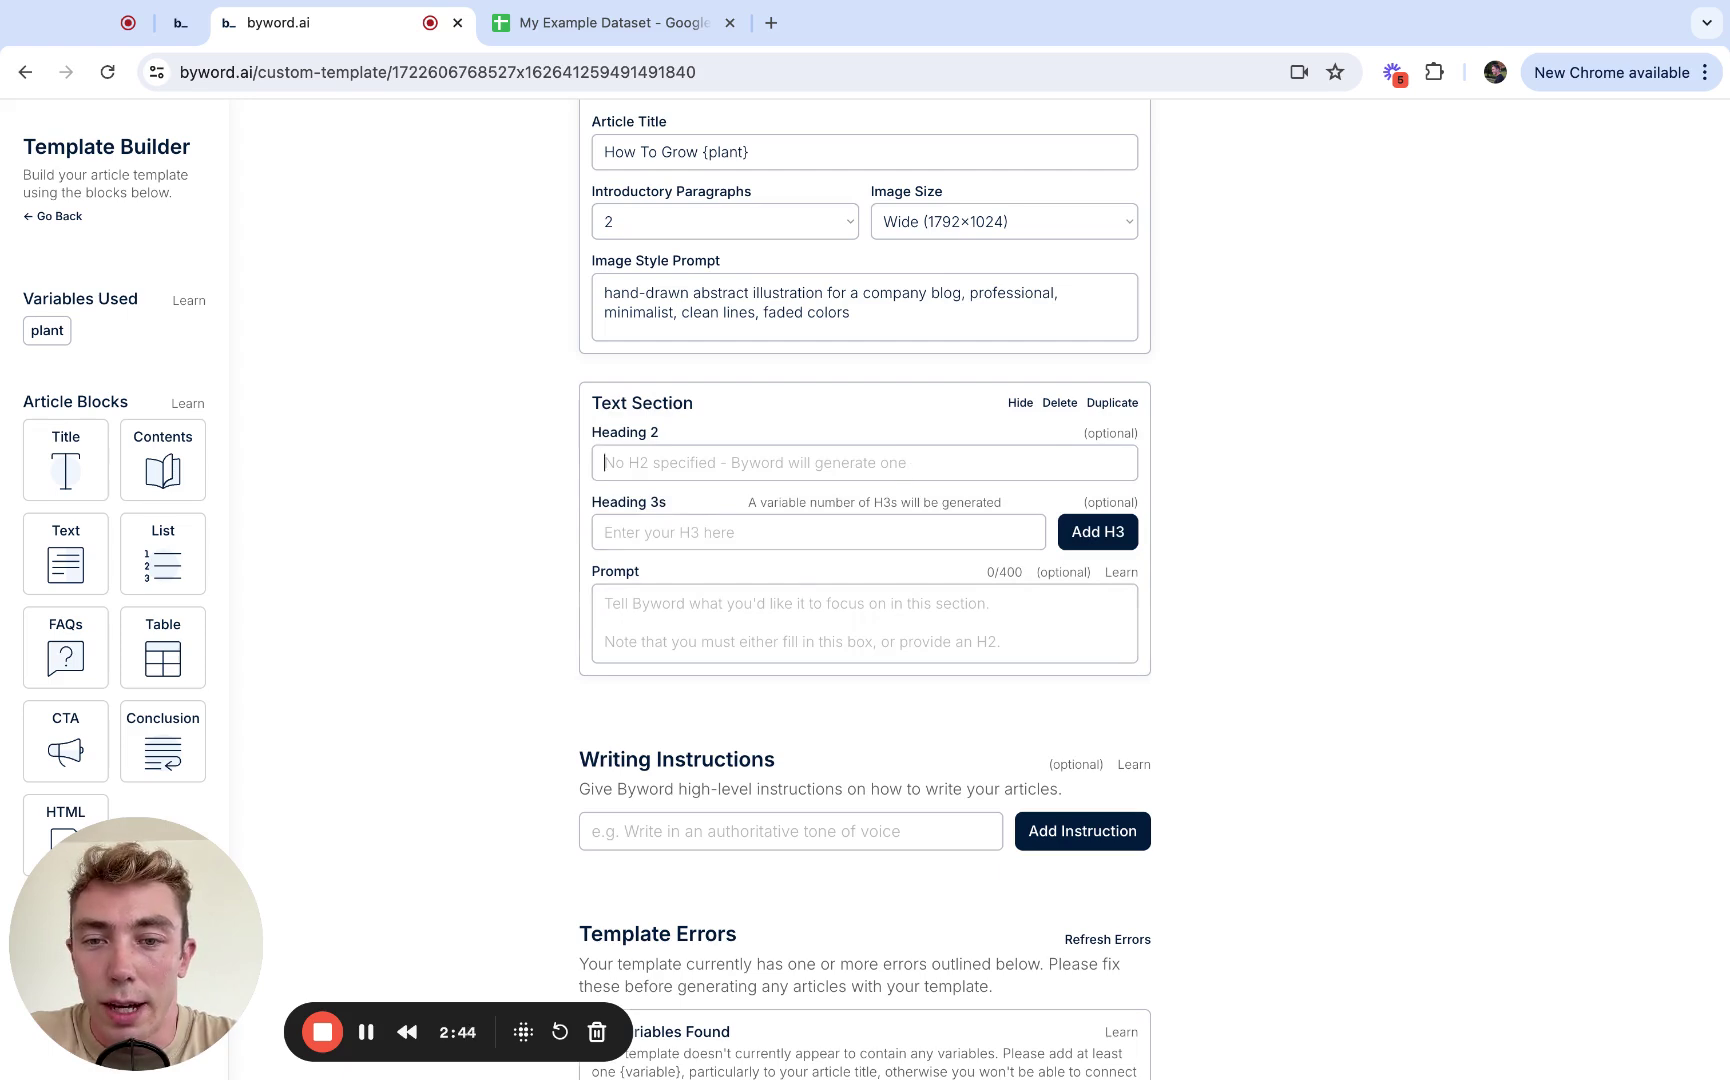
pyautogui.write('T')
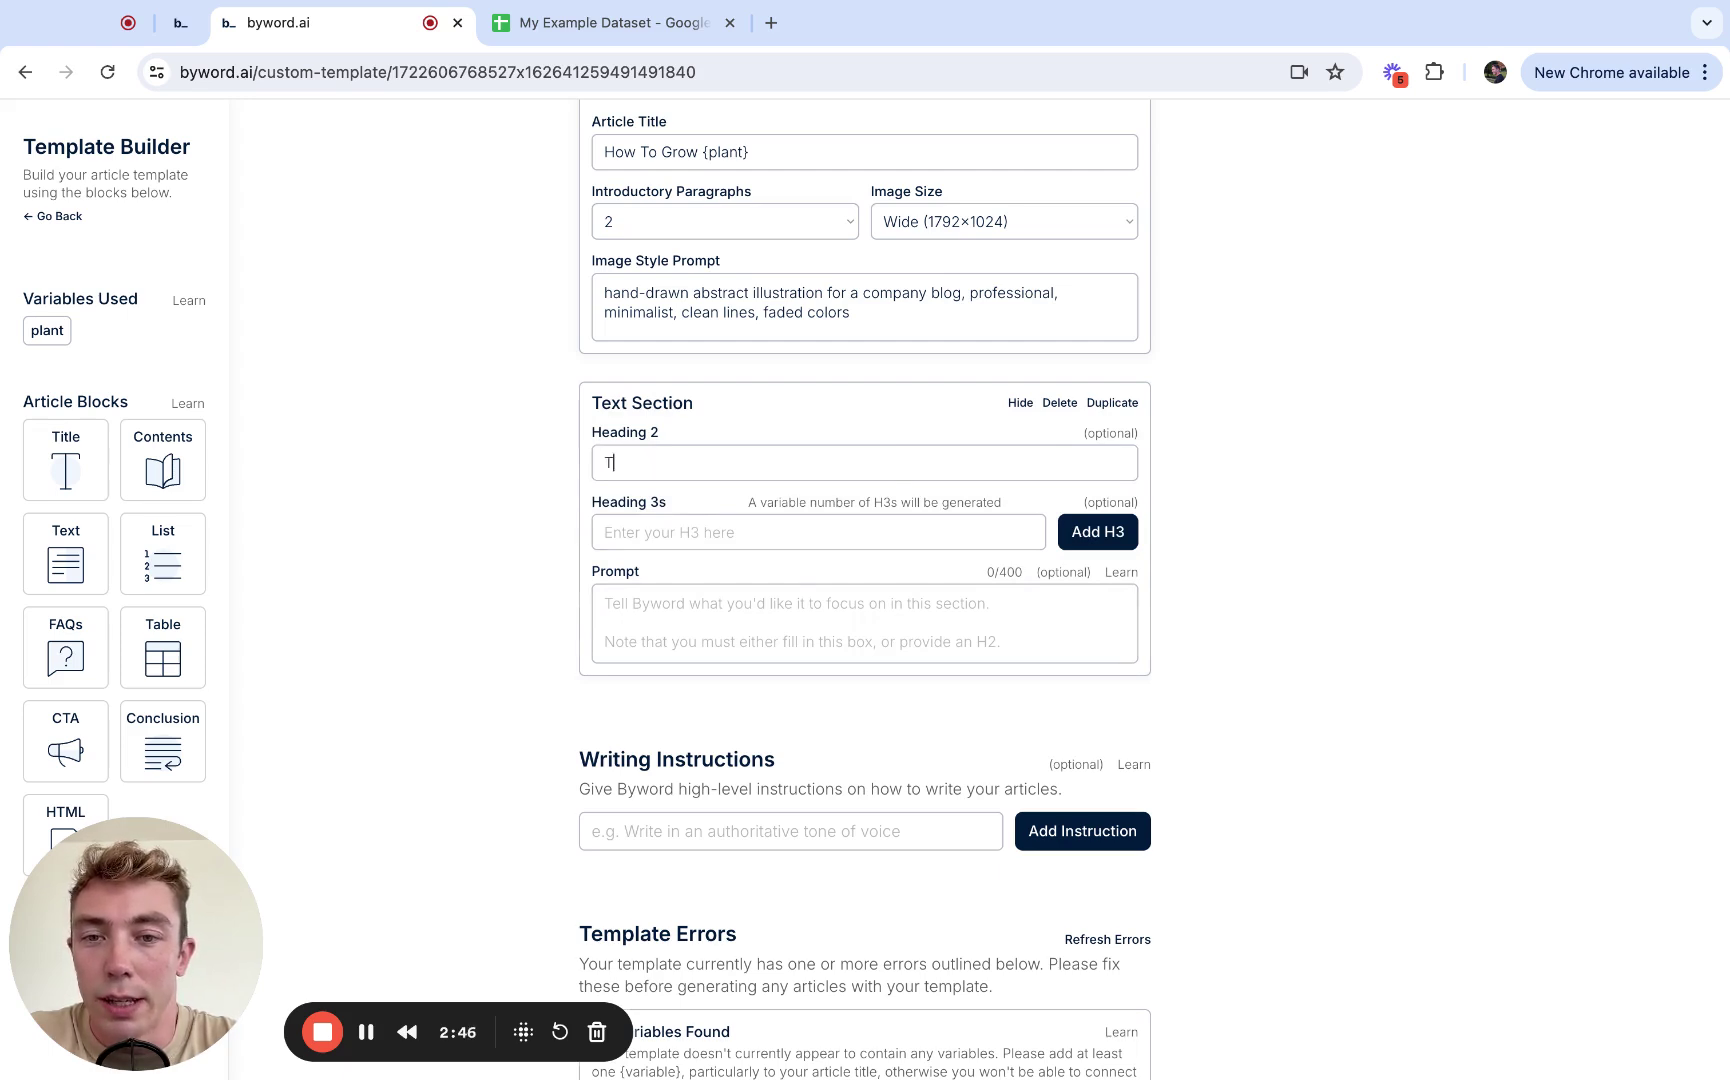
pyautogui.write('ips on Growing')
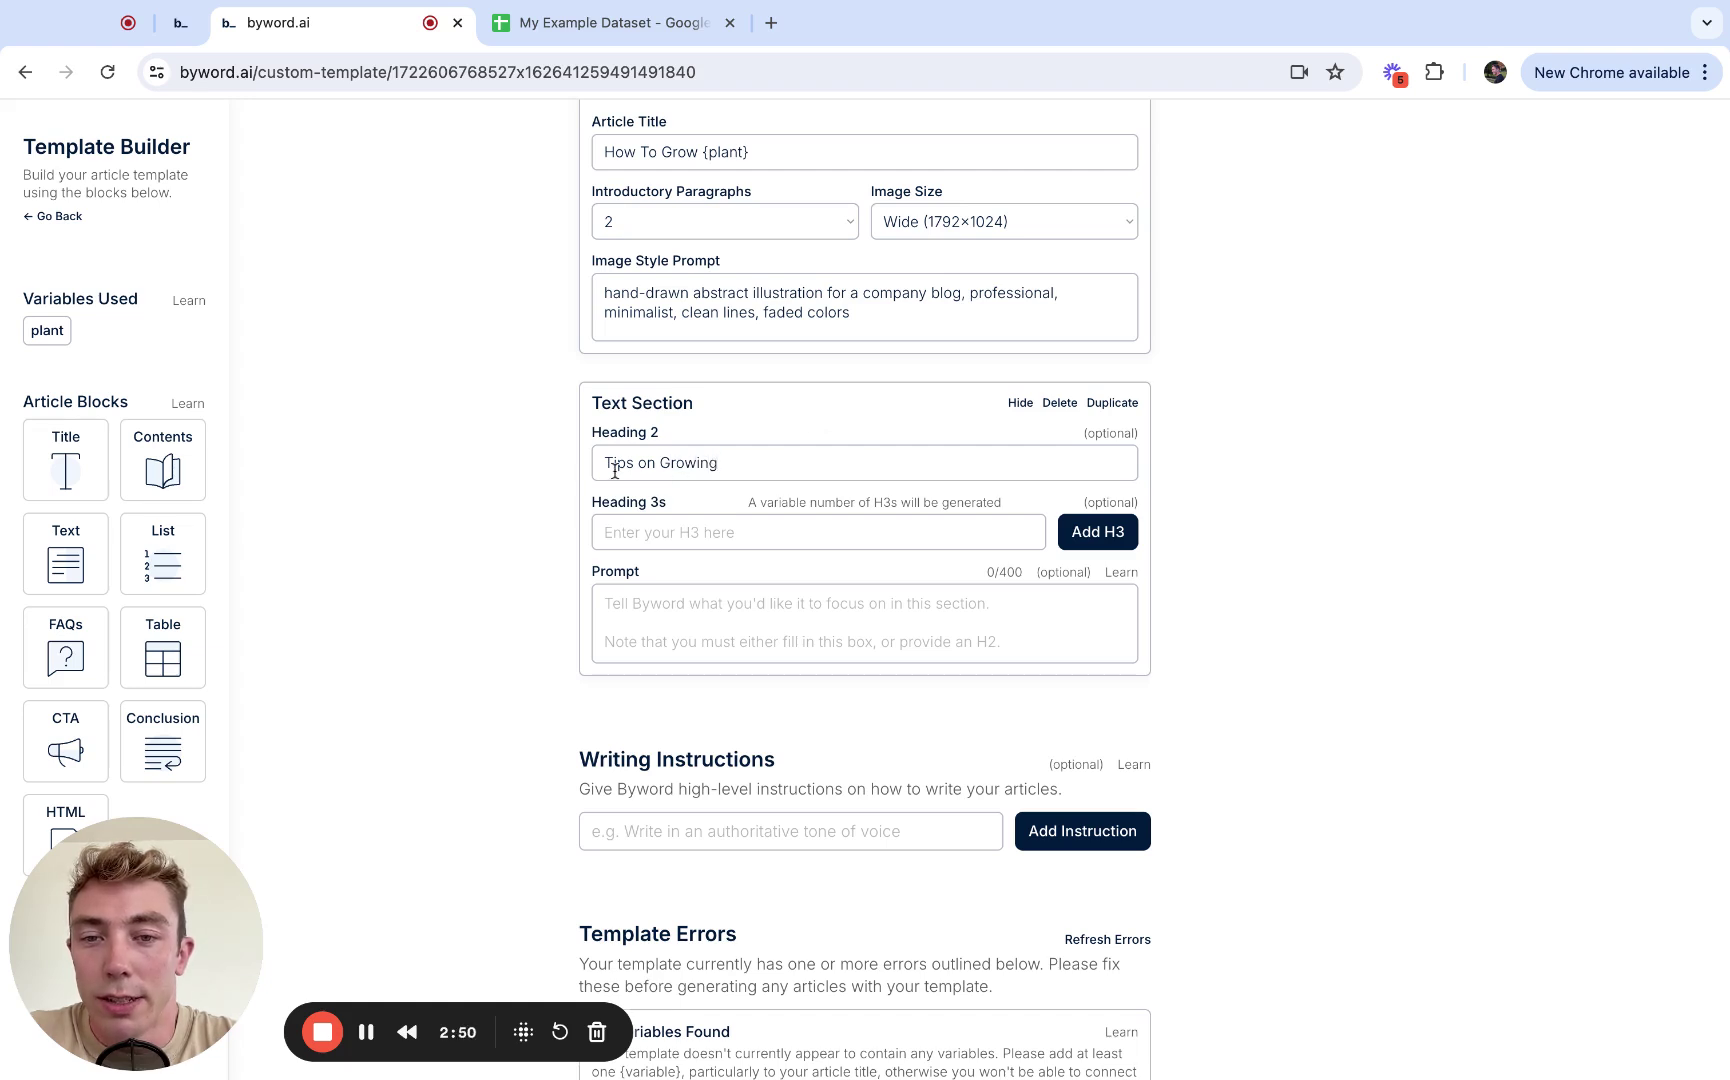
pyautogui.tripleClick(670, 464)
pyautogui.click(760, 467)
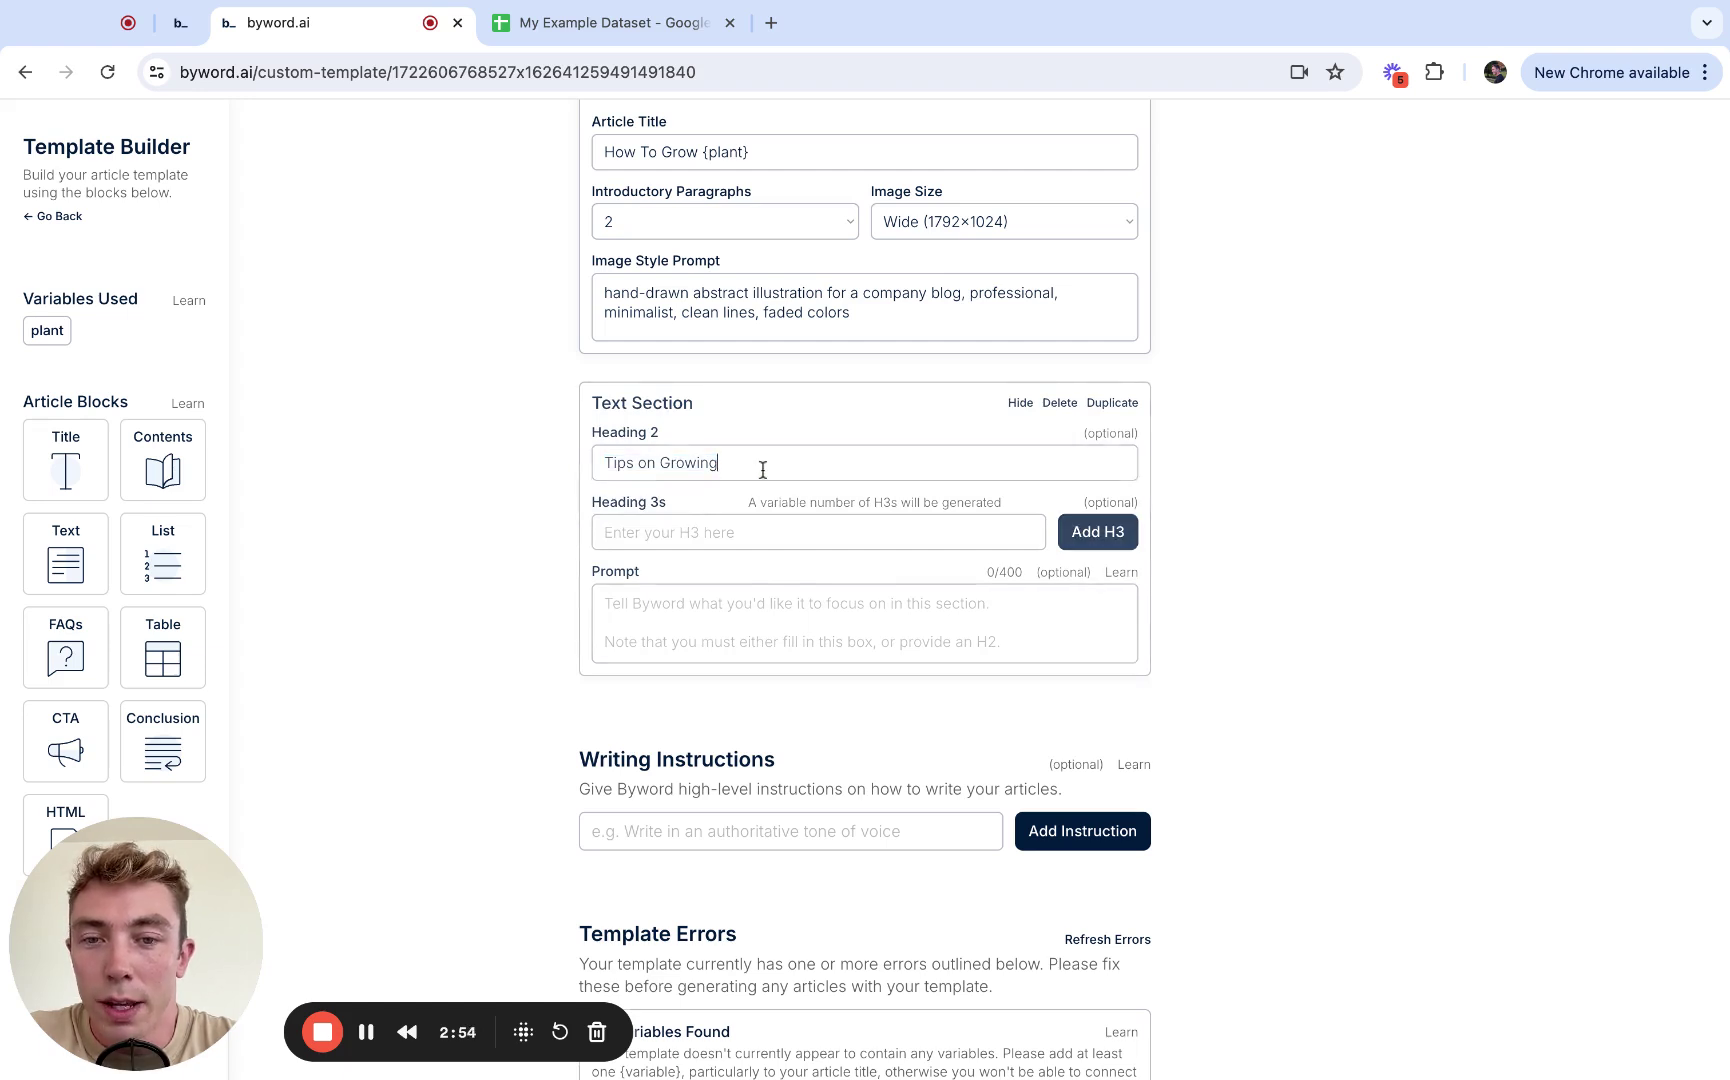
pyautogui.write('{plant}')
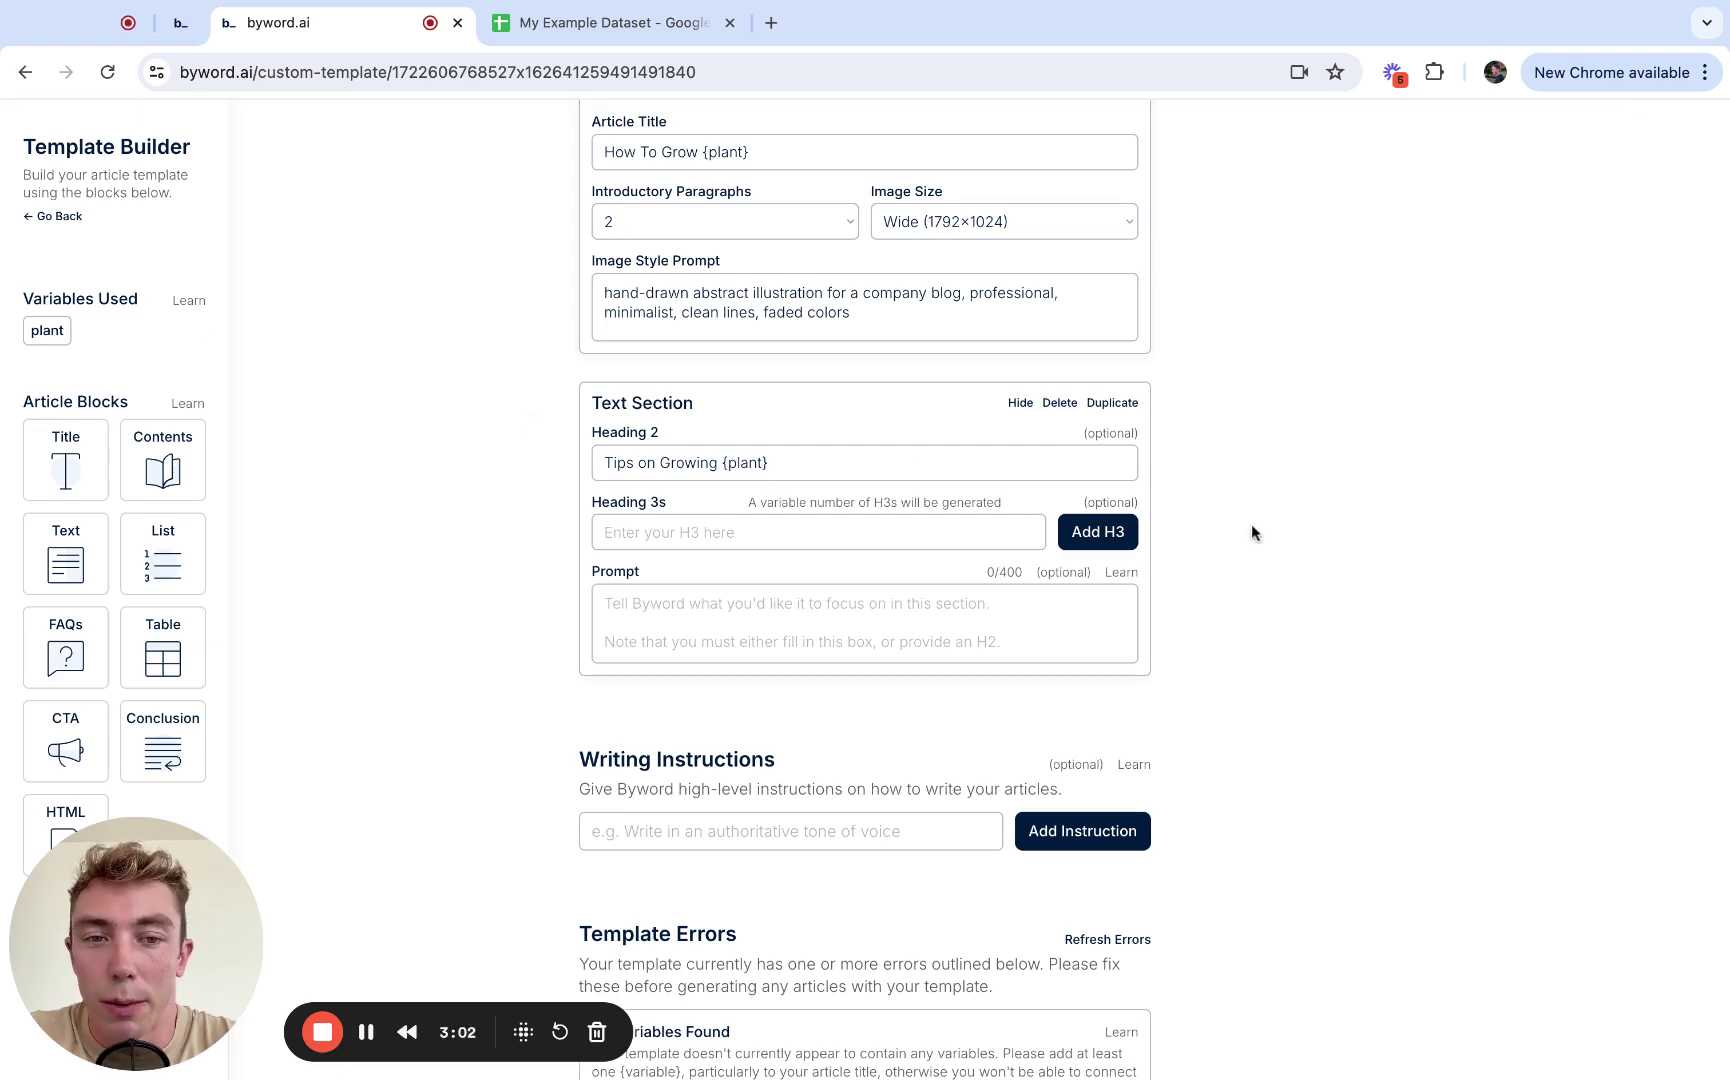
# Step: Clear the text section's Heading 2 so that it is left blank
pyautogui.scroll(-1, 1250, 530)
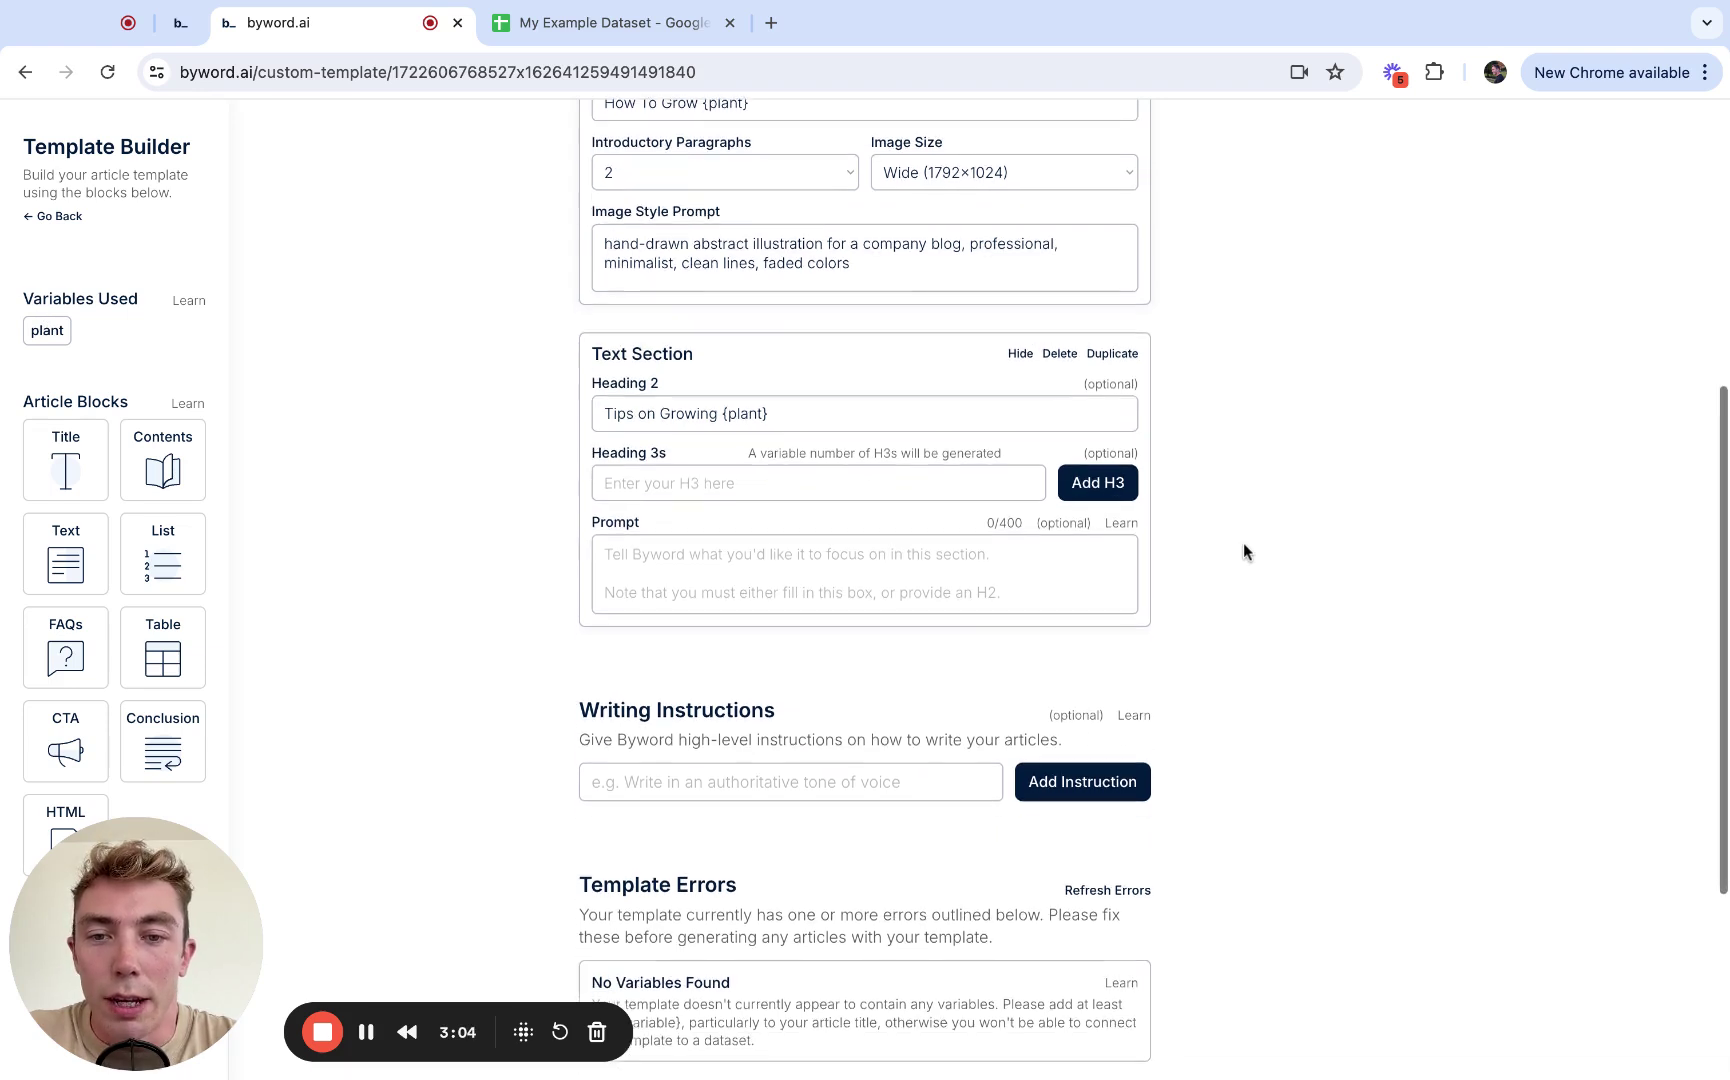
pyautogui.tripleClick(769, 400)
pyautogui.press('BackSpace')
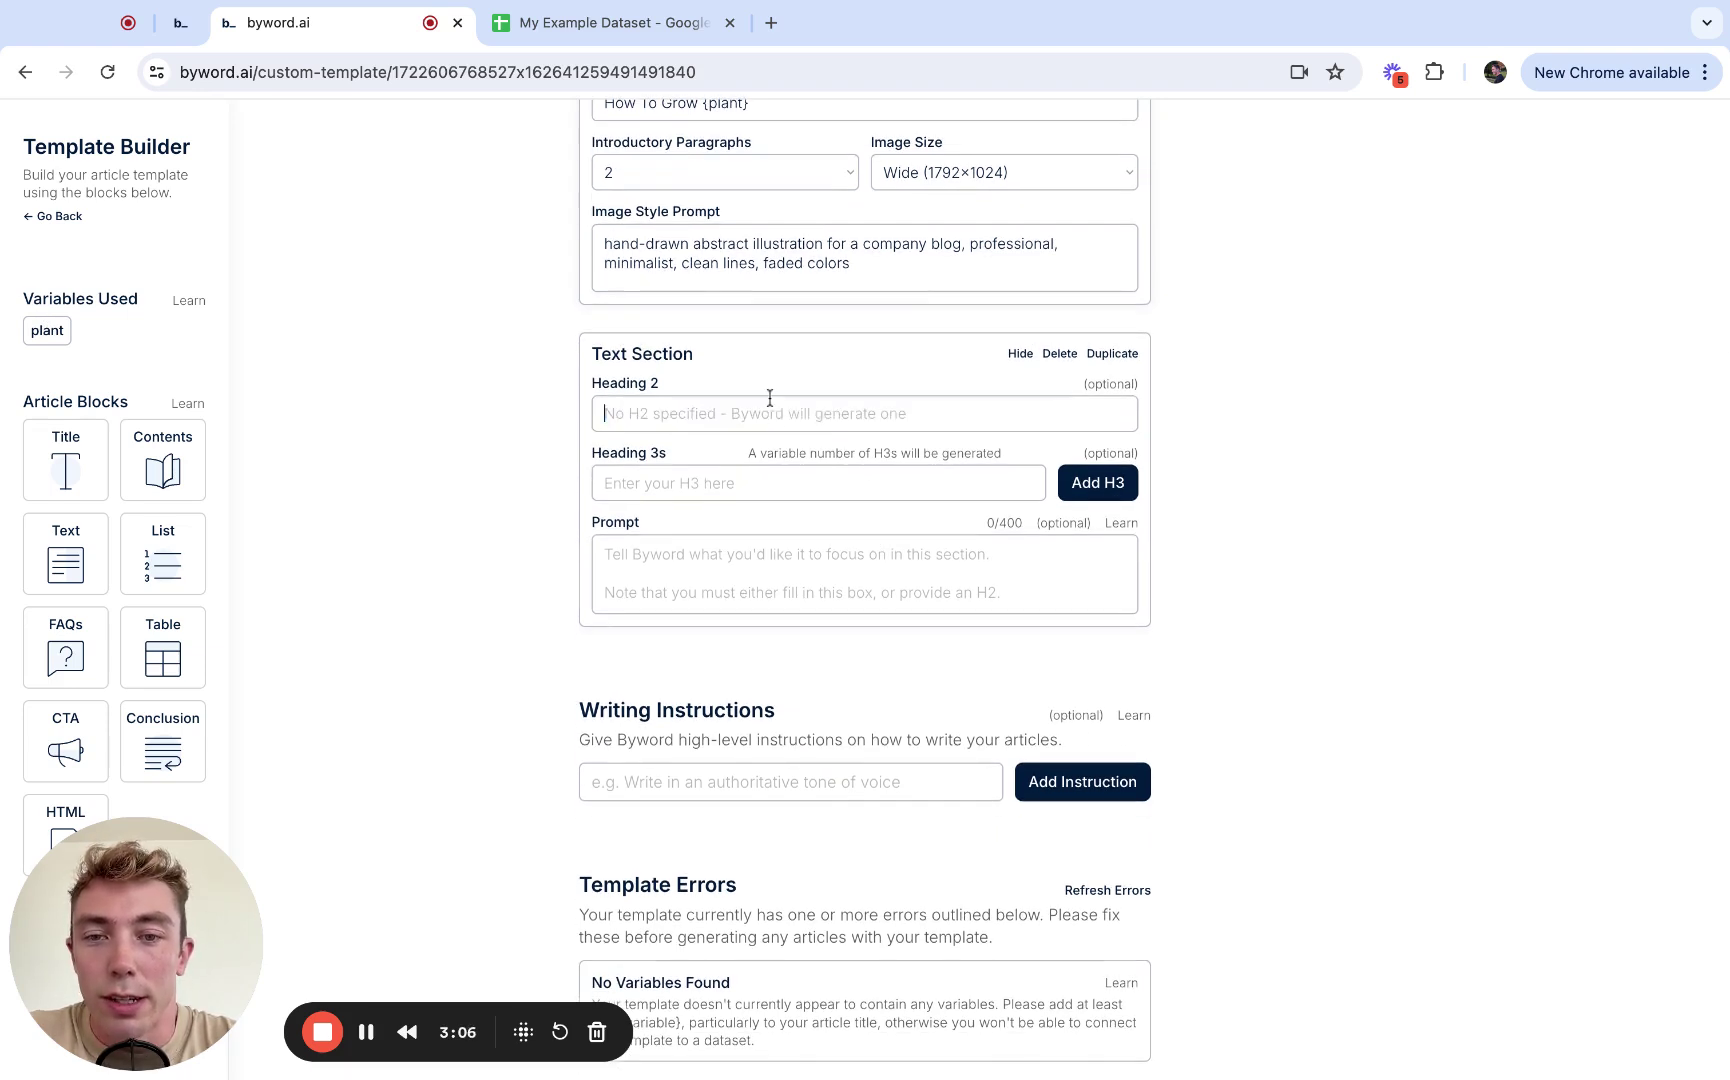
# Step: Enter the text section's prompt "In this section we want to talk about tips for growing the plant"
pyautogui.click(921, 570)
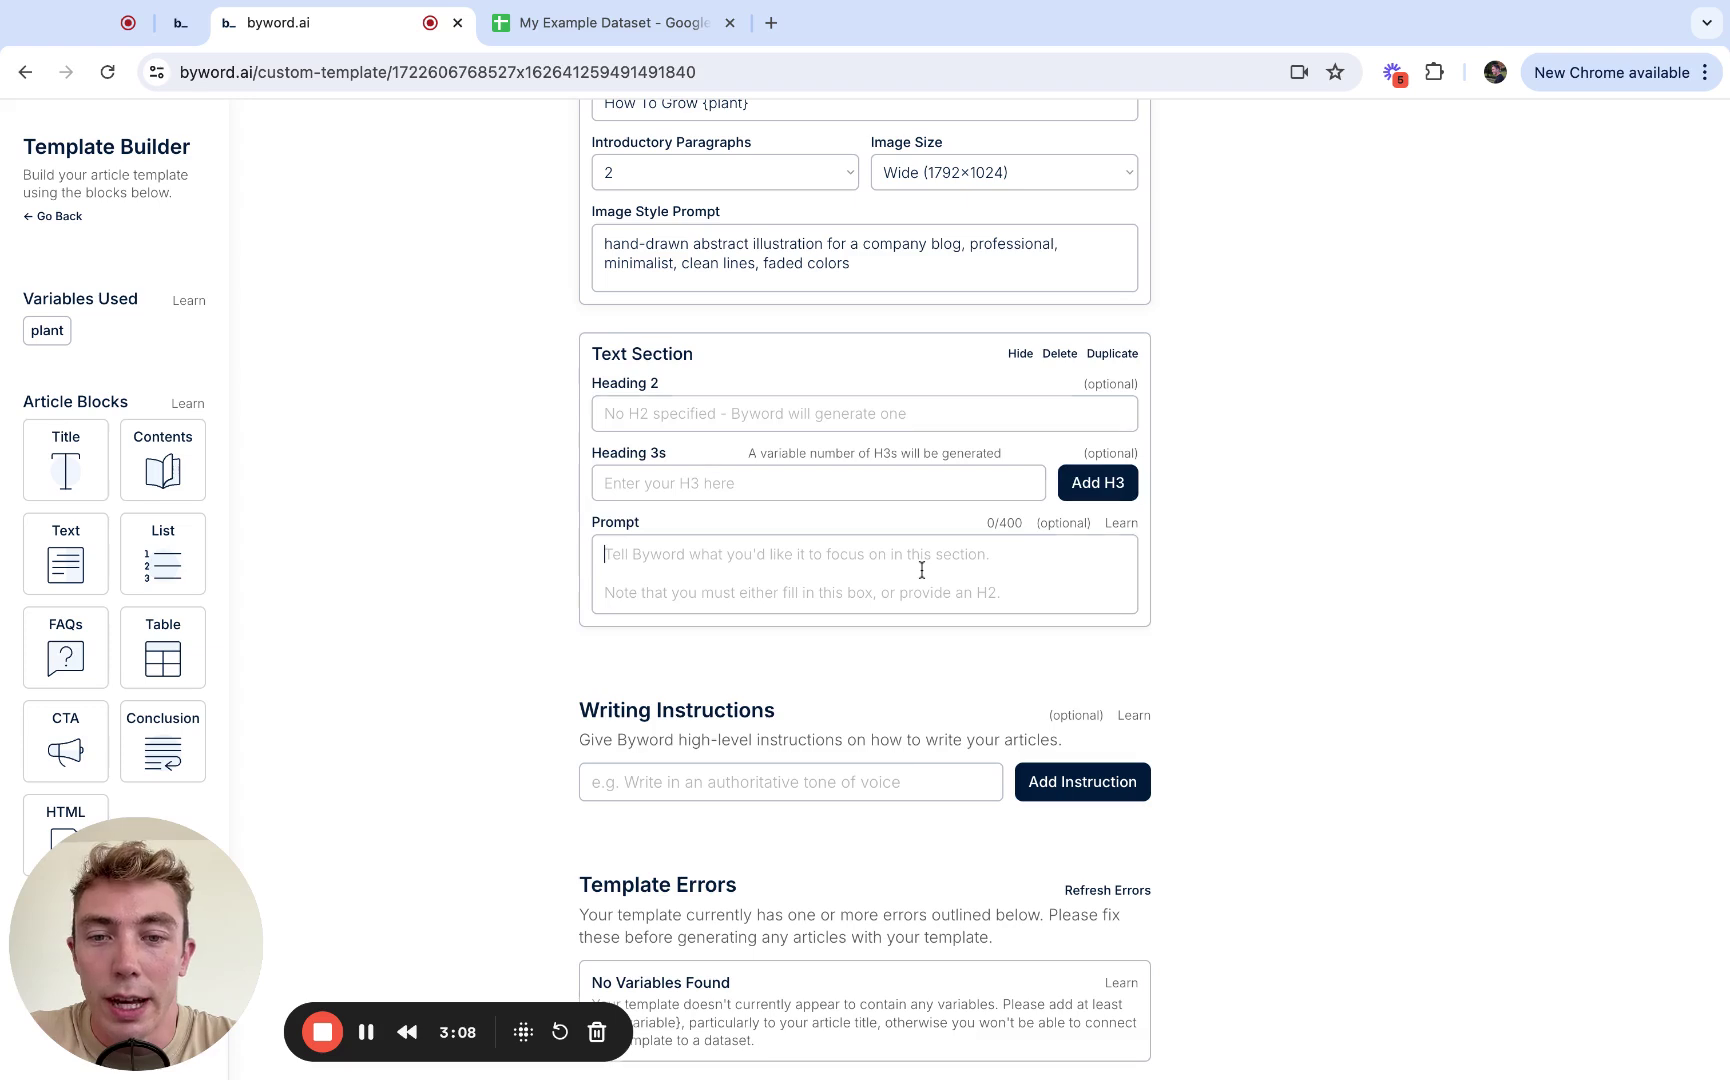
pyautogui.write('In t')
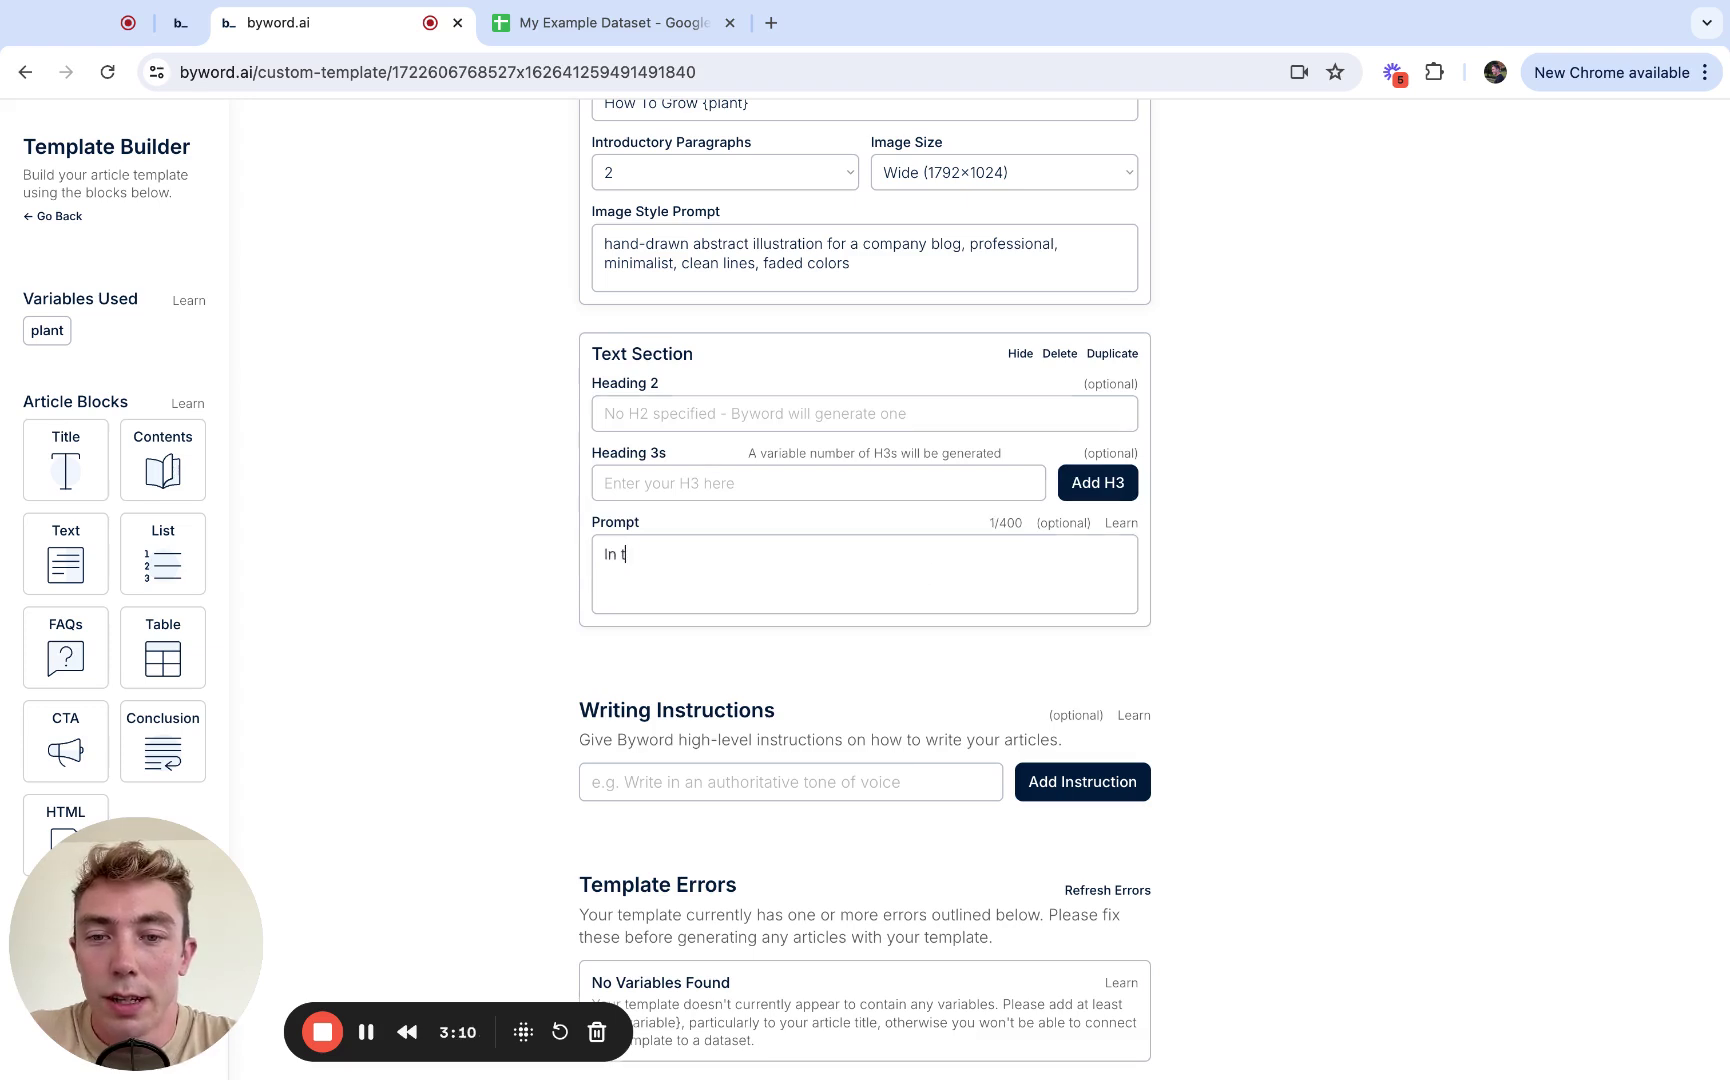
pyautogui.write('his section we want to ')
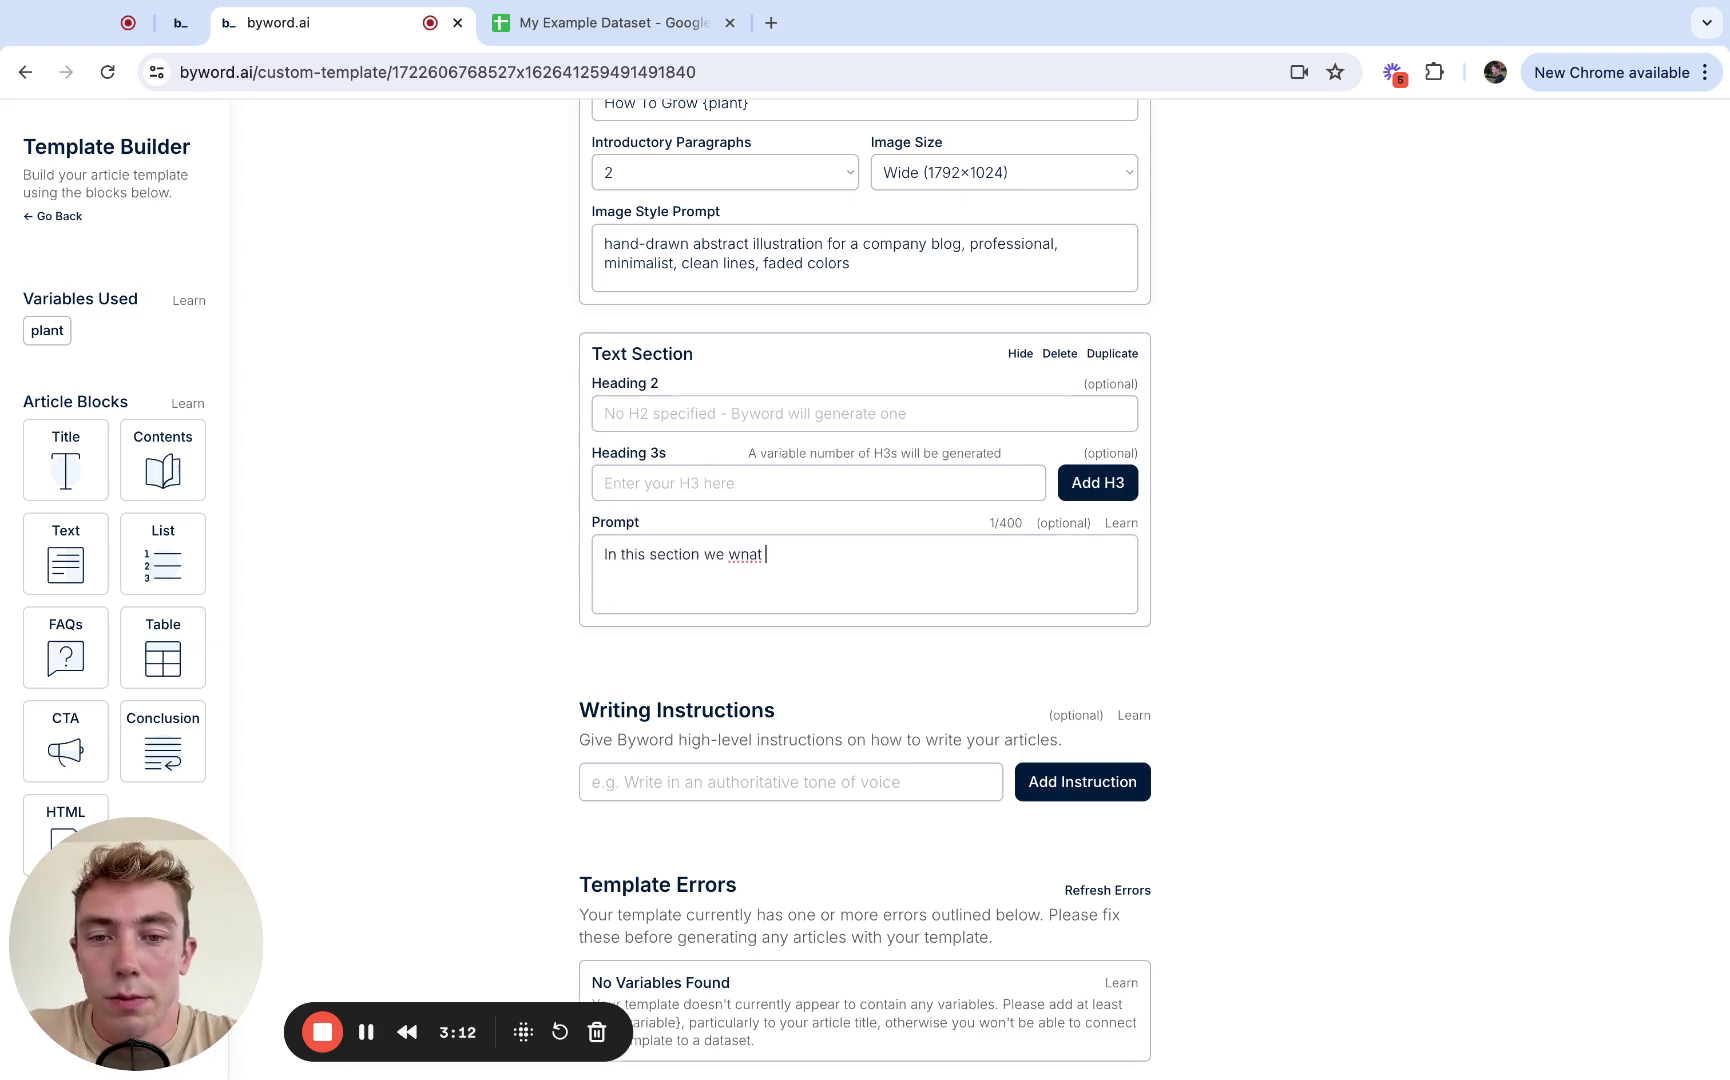
pyautogui.write('talk')
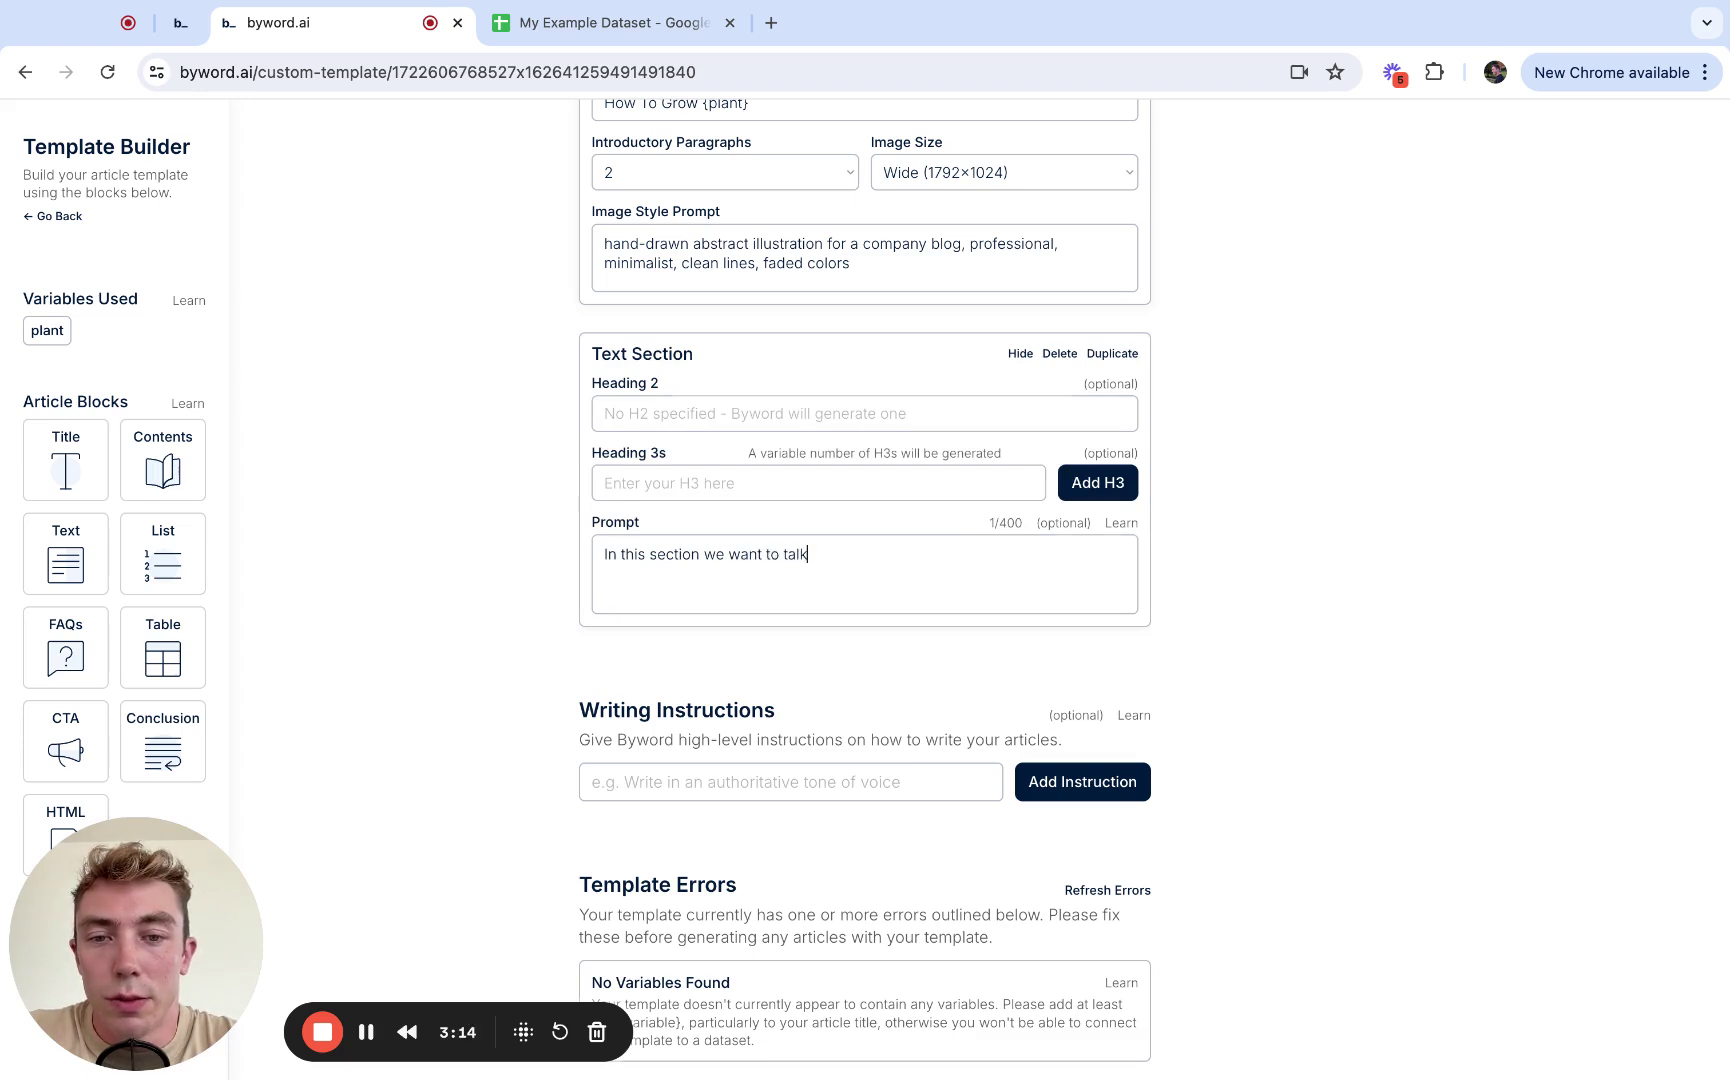
pyautogui.write(' about tips for growing the plant')
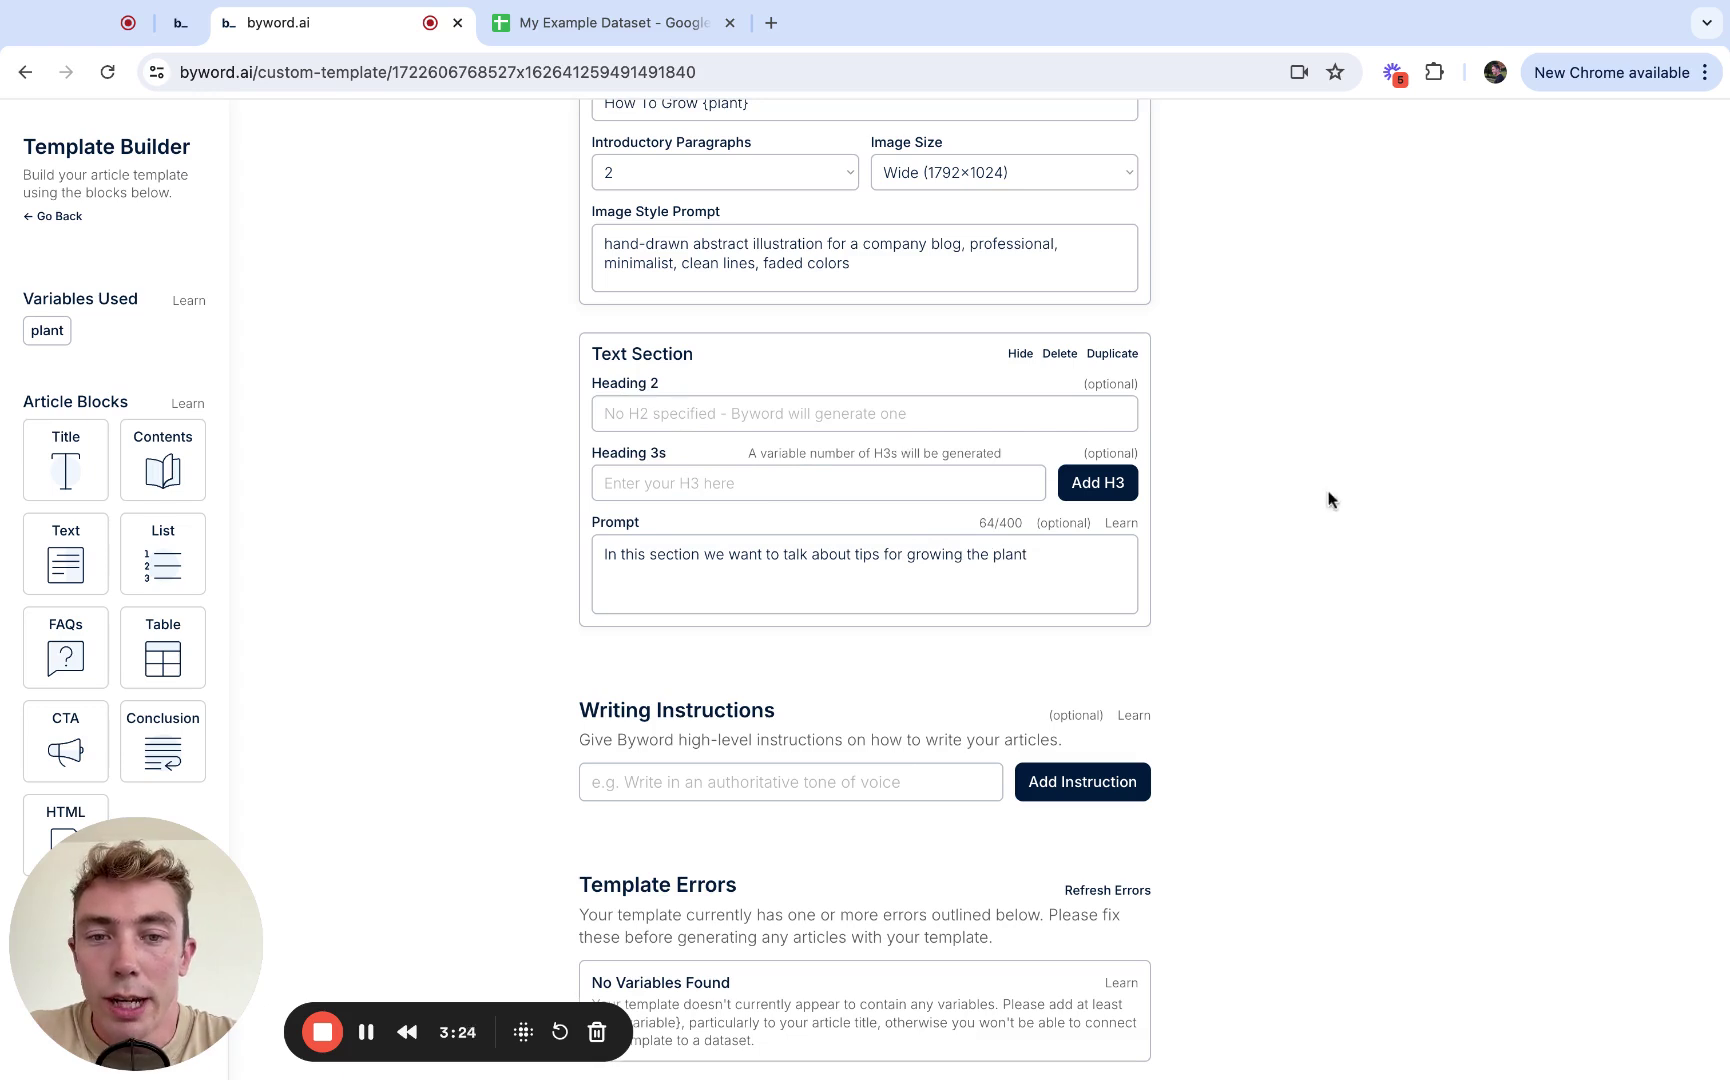
# Step: Clear the text section's prompt and add two blank H3 headings to the section
pyautogui.tripleClick(1085, 571)
pyautogui.press('BackSpace')
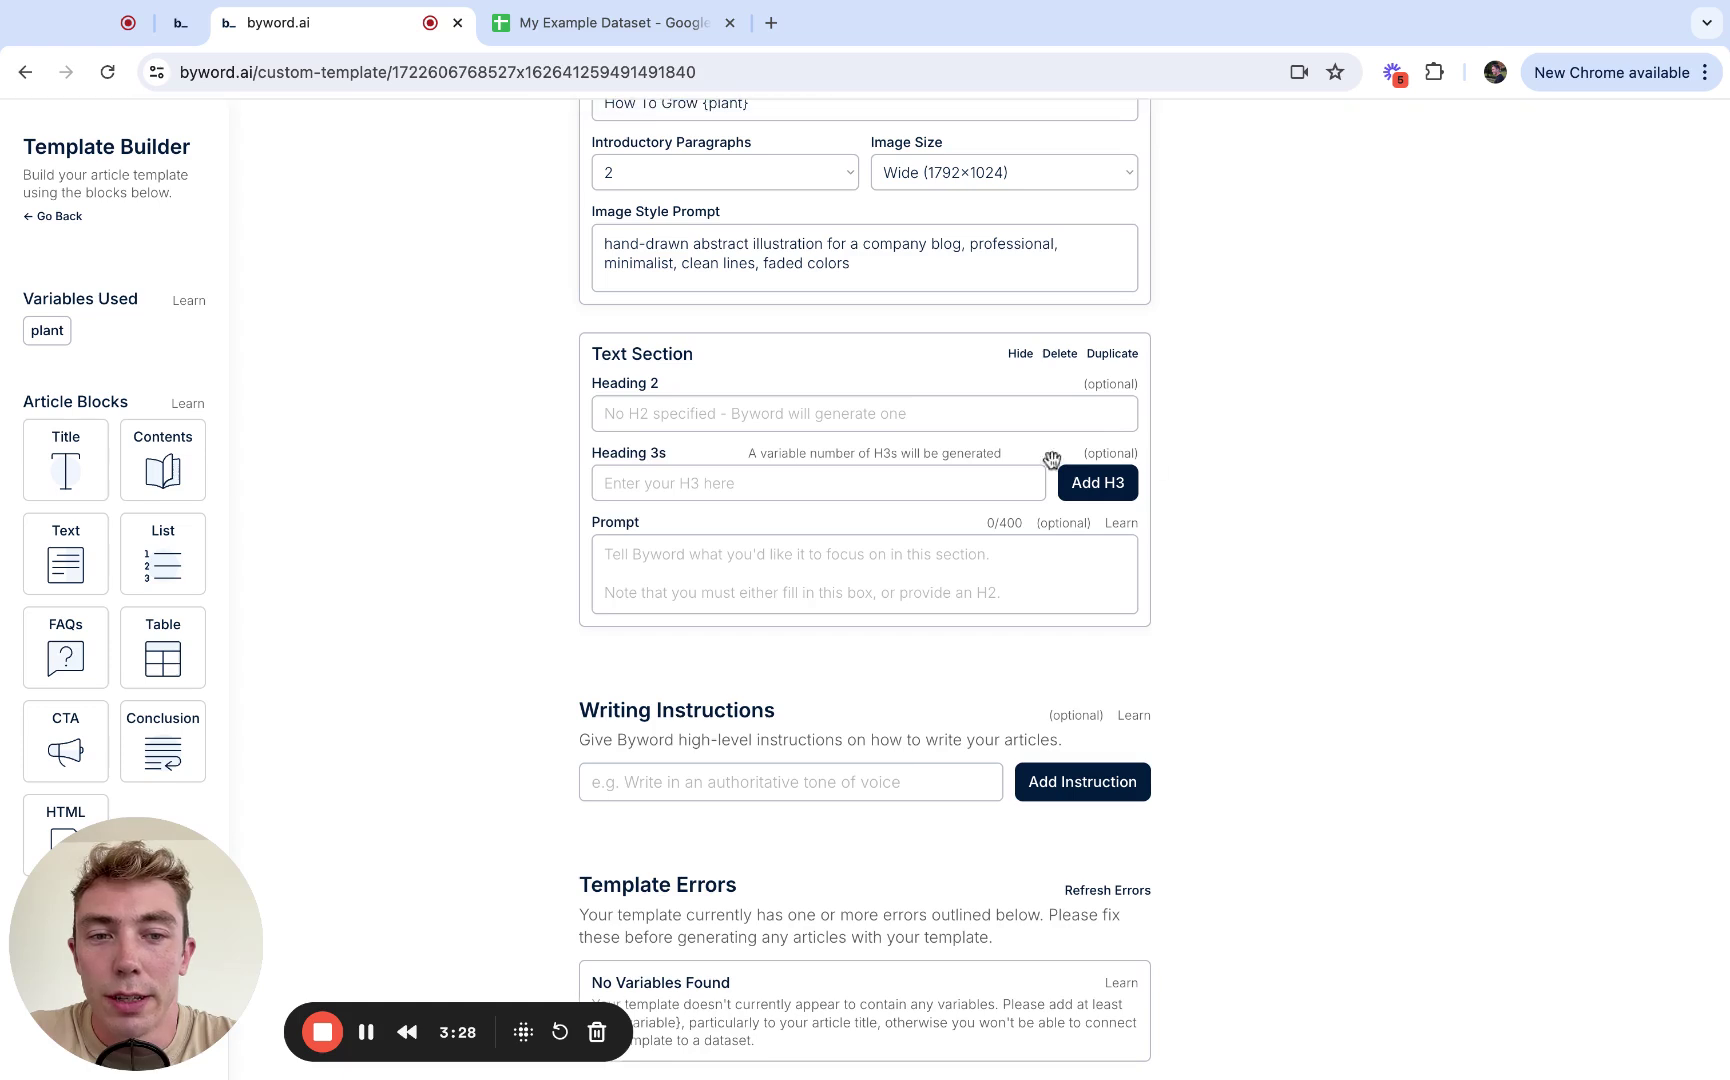
pyautogui.click(1124, 490)
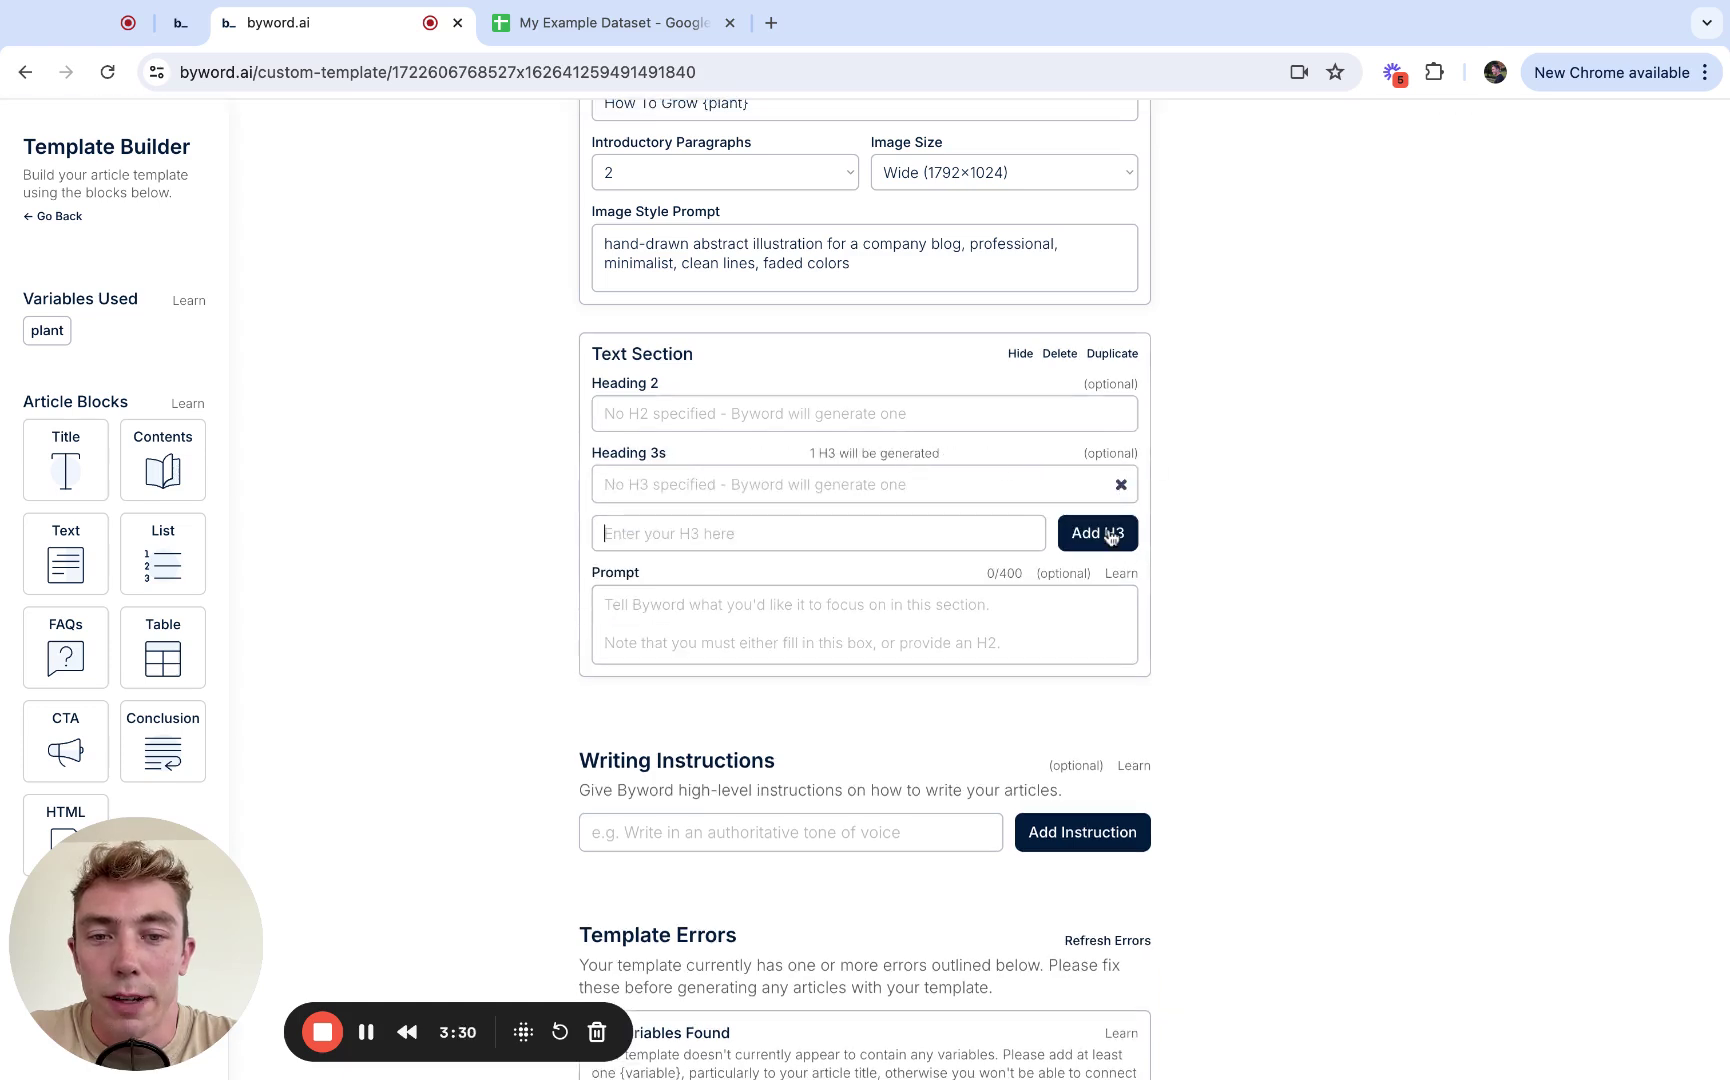
pyautogui.click(1110, 537)
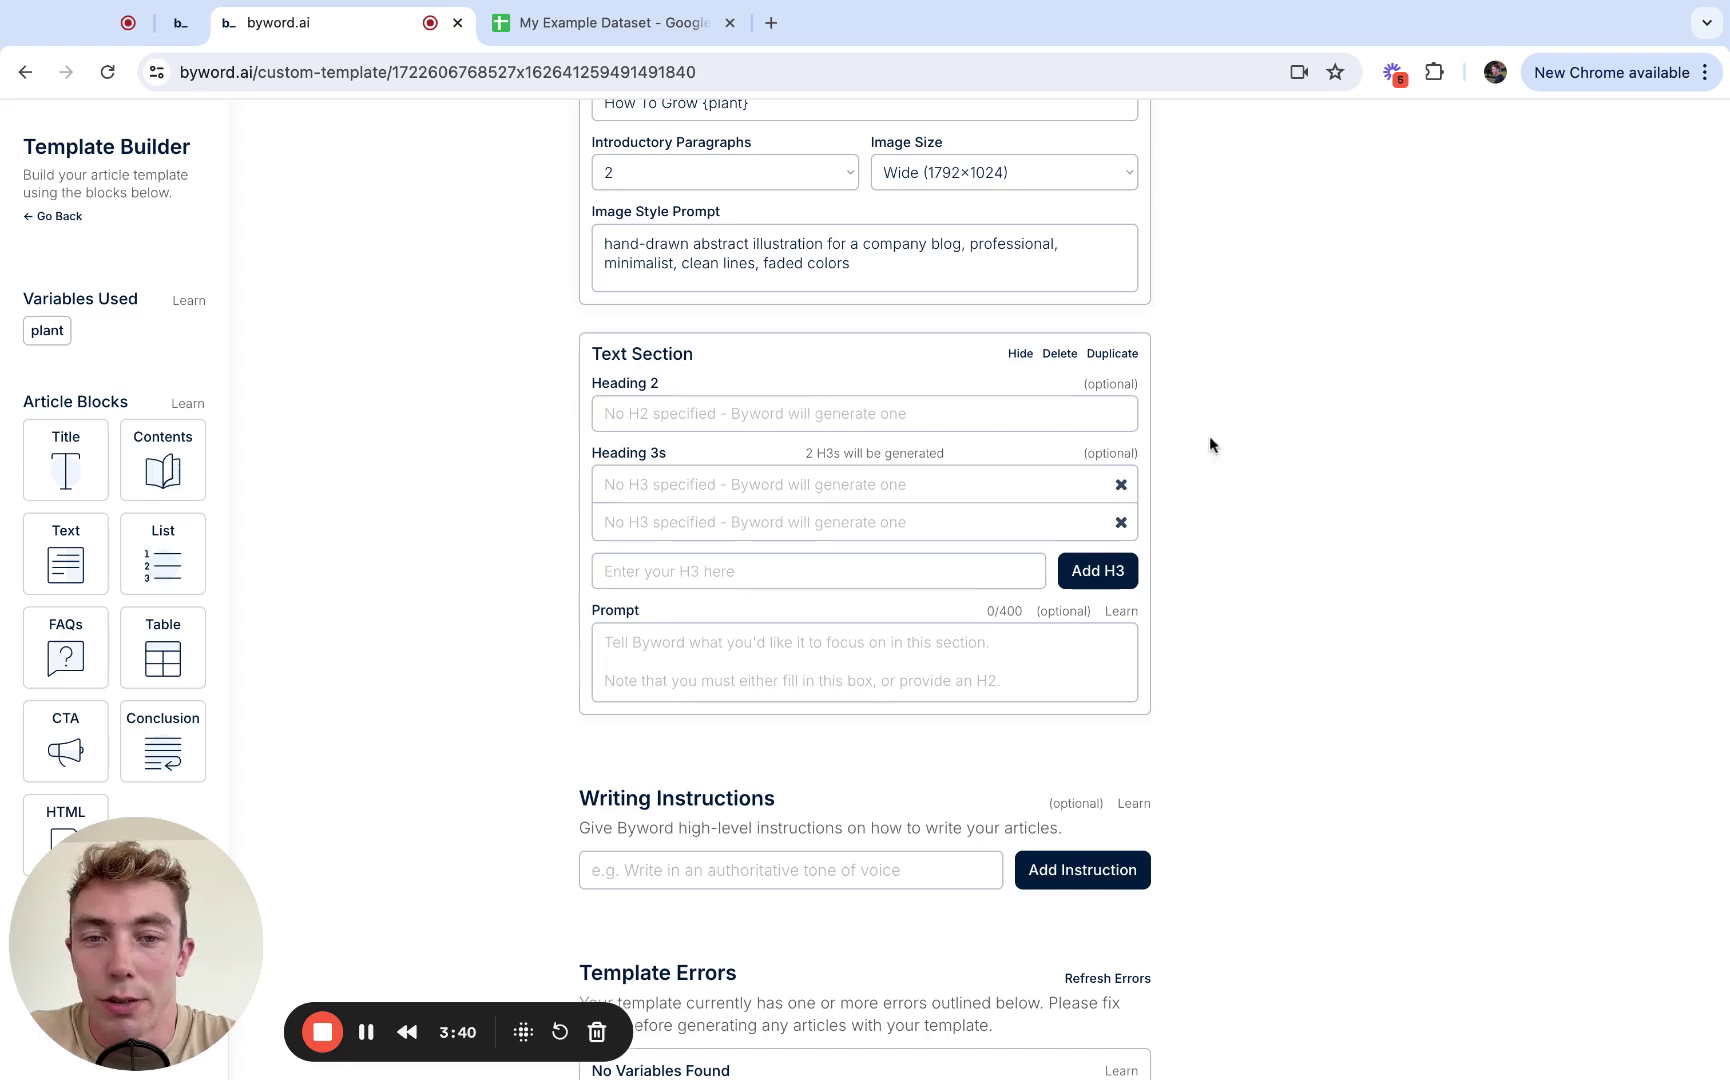
# Step: Enter the text section's prompt "Talk about tips for growing"
pyautogui.click(845, 657)
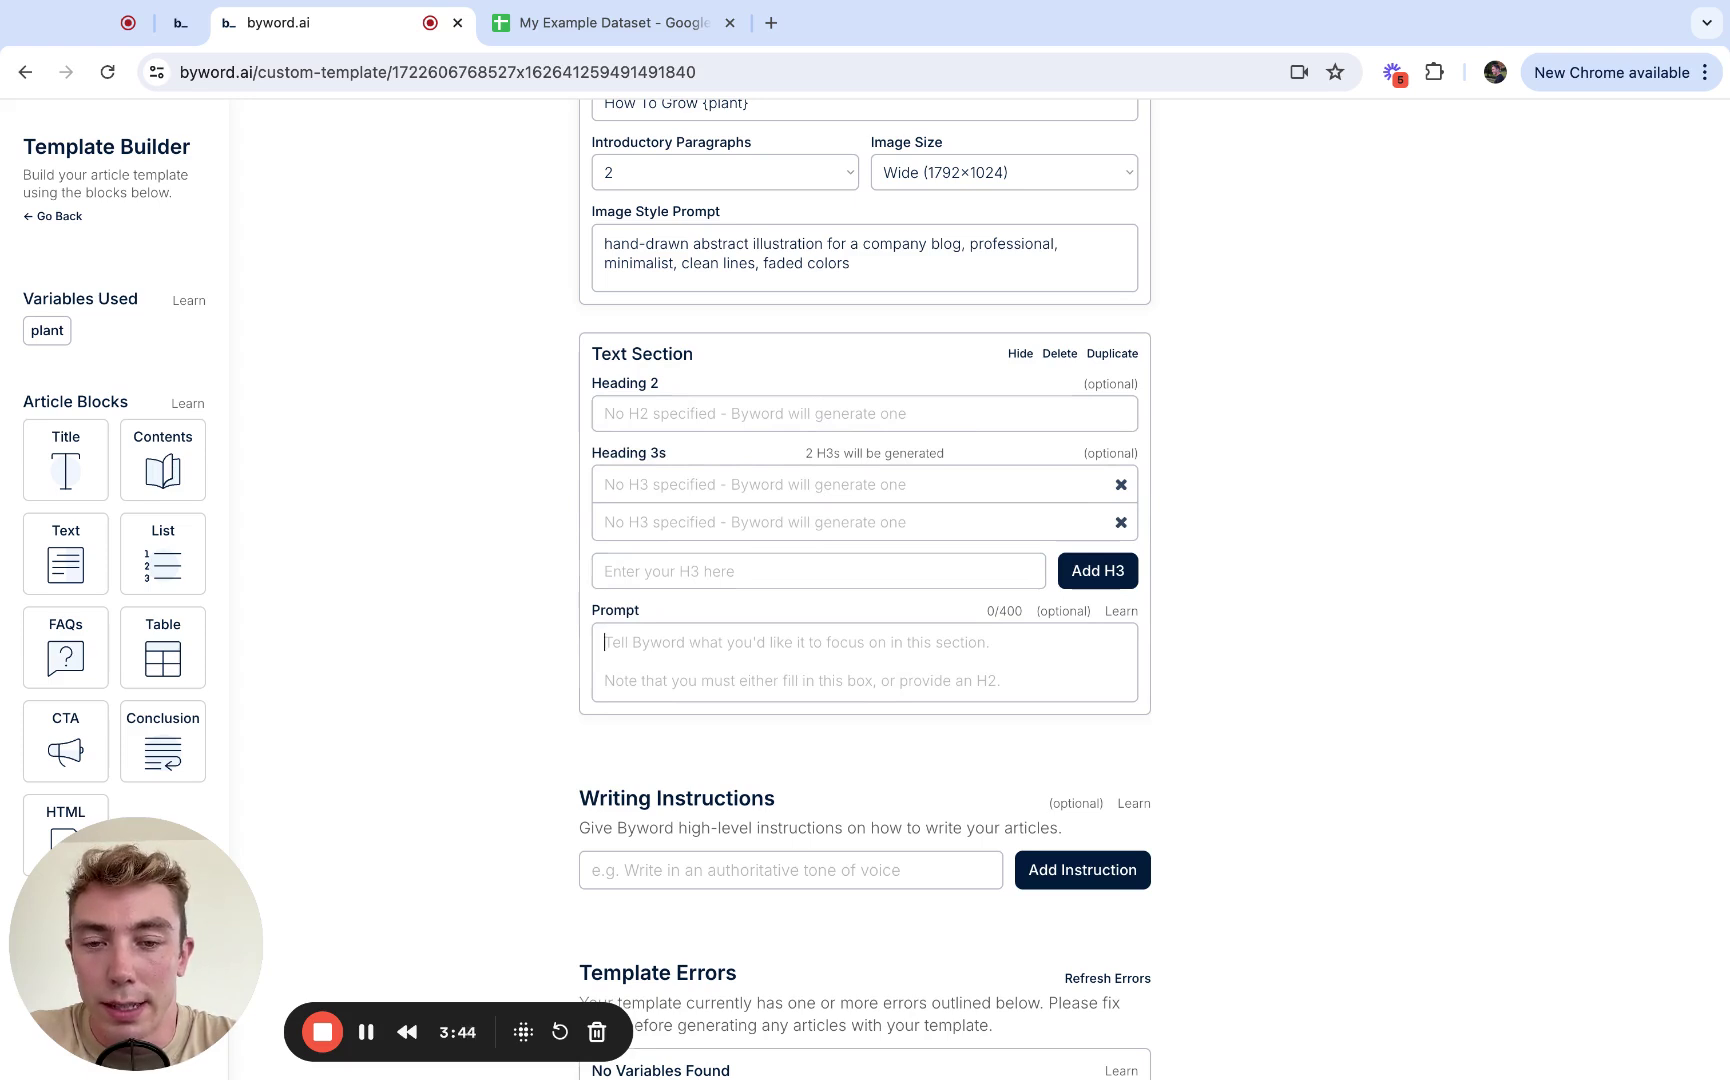
pyautogui.write('Talk about')
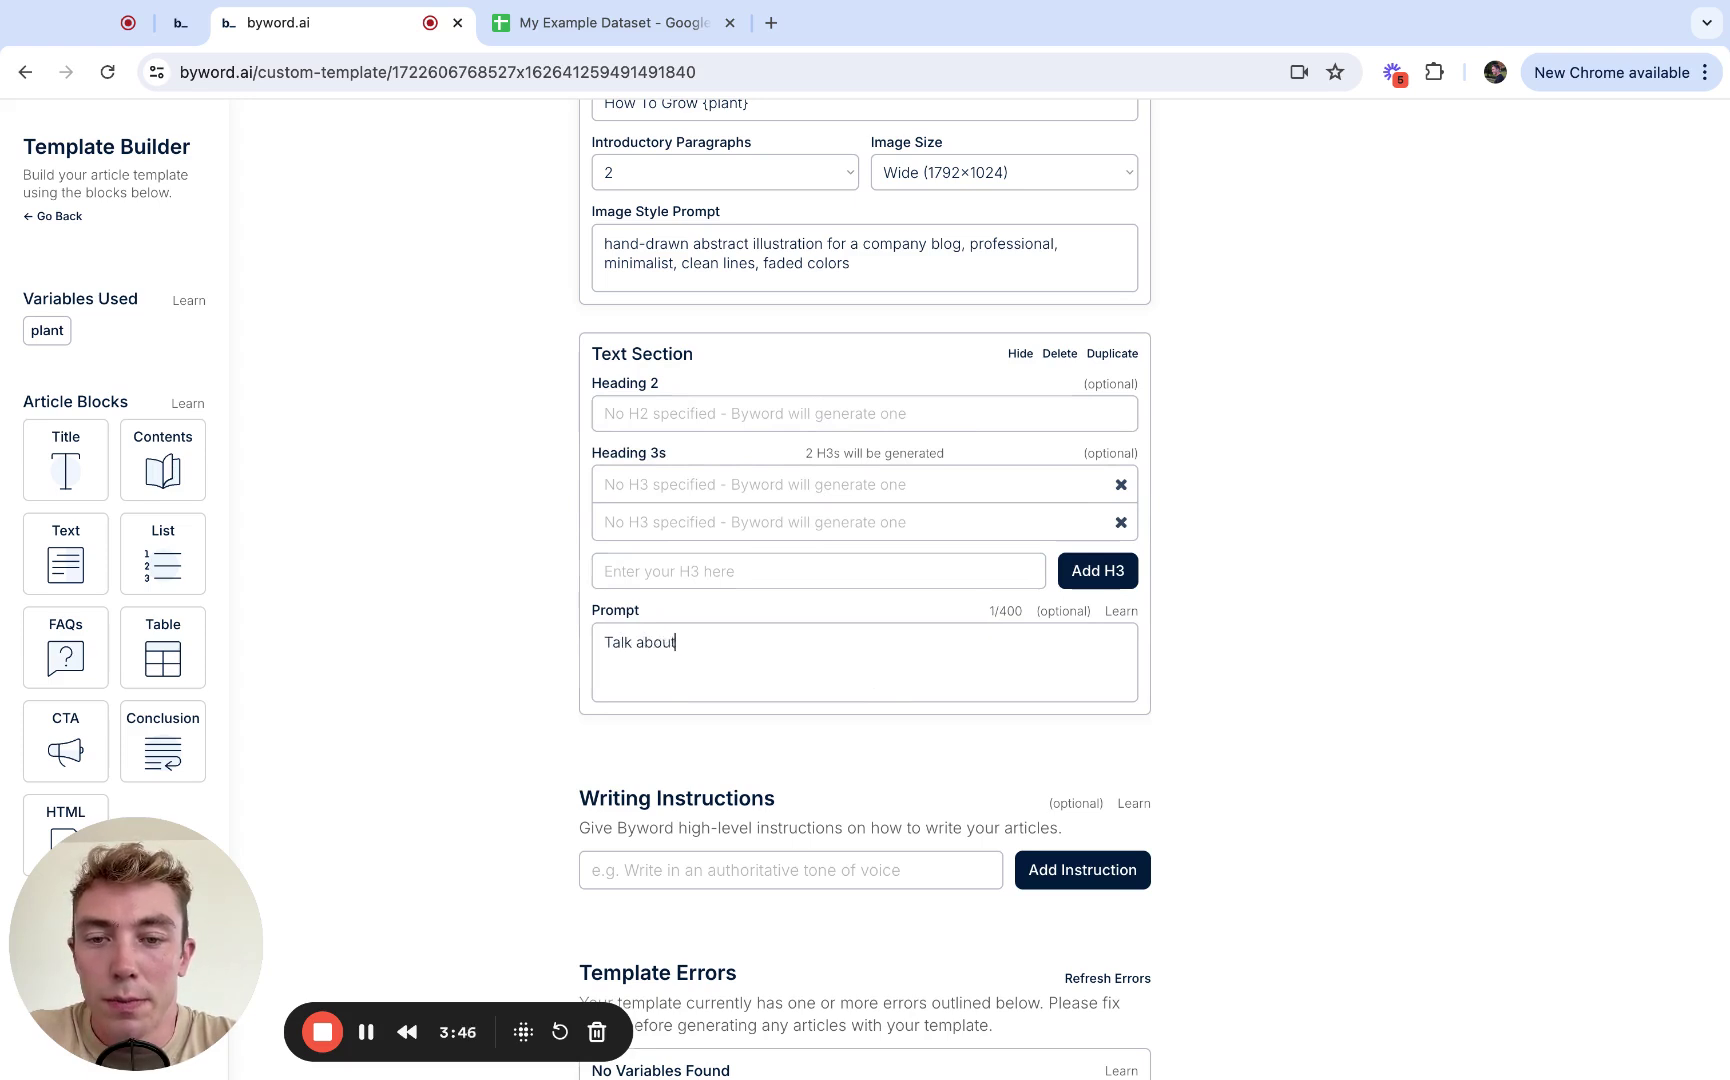
pyautogui.write(' tips for growing')
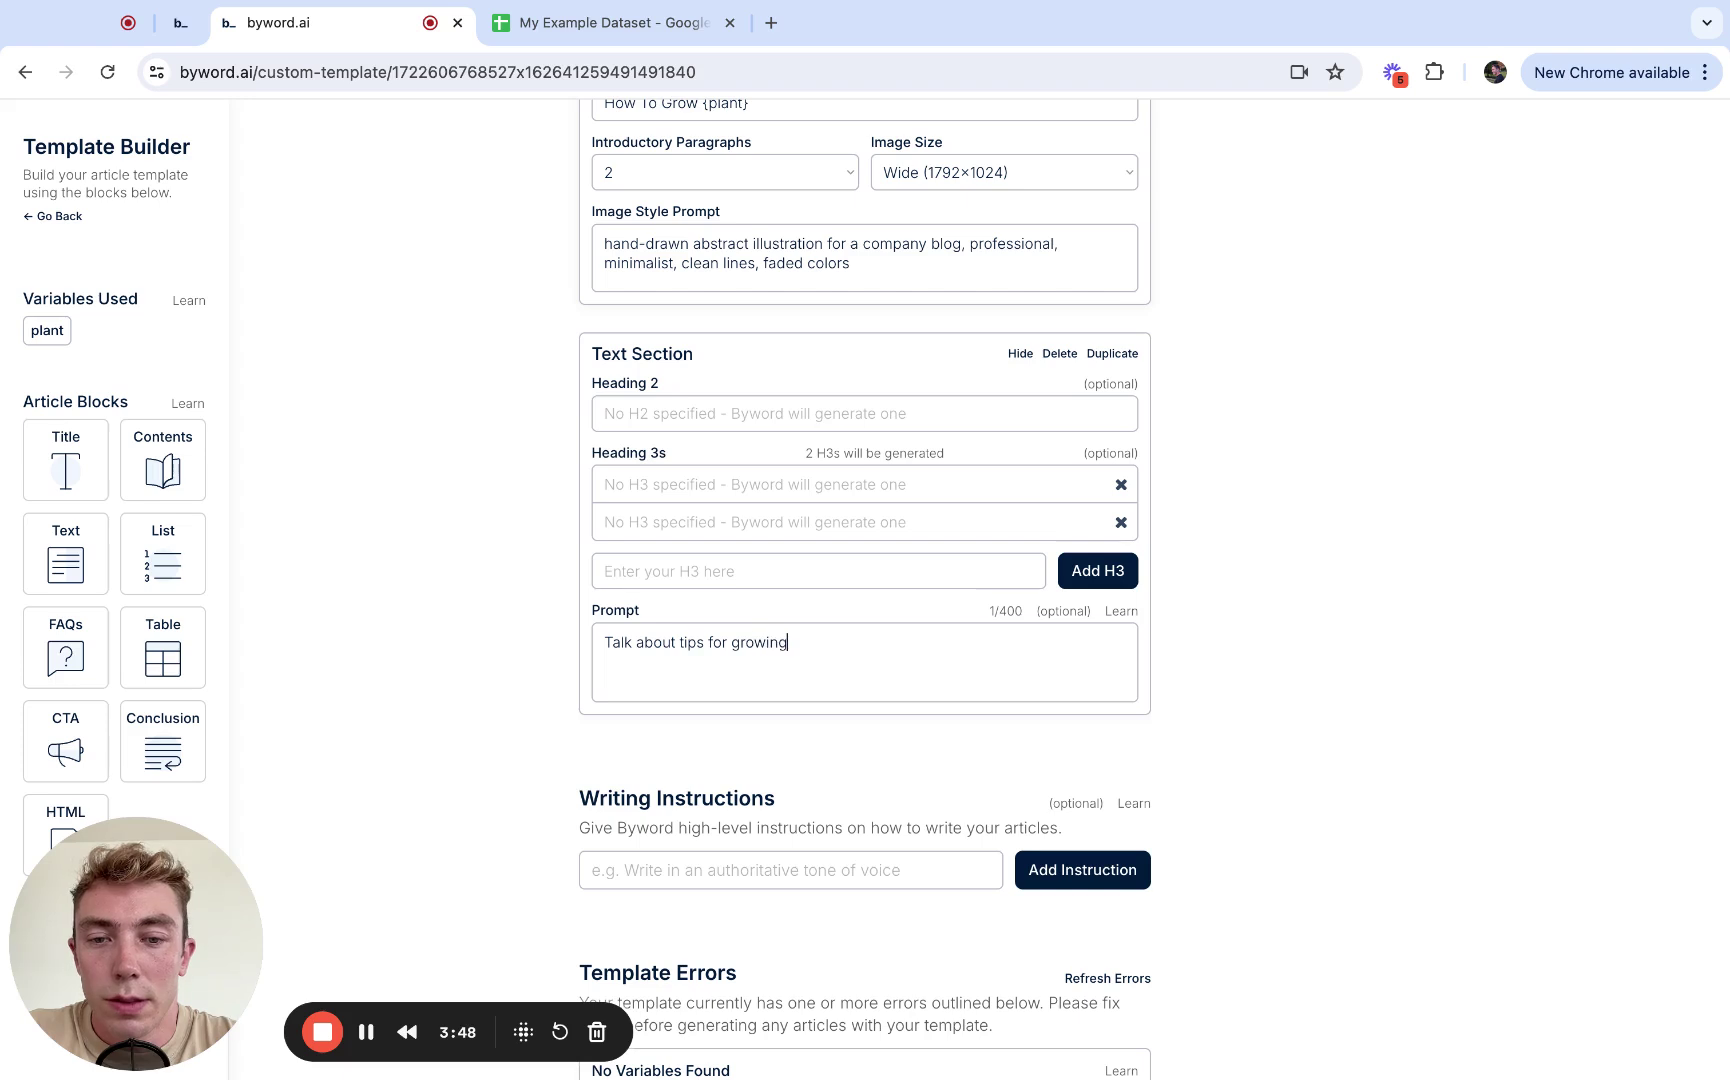
pyautogui.scroll(3, 1313, 560)
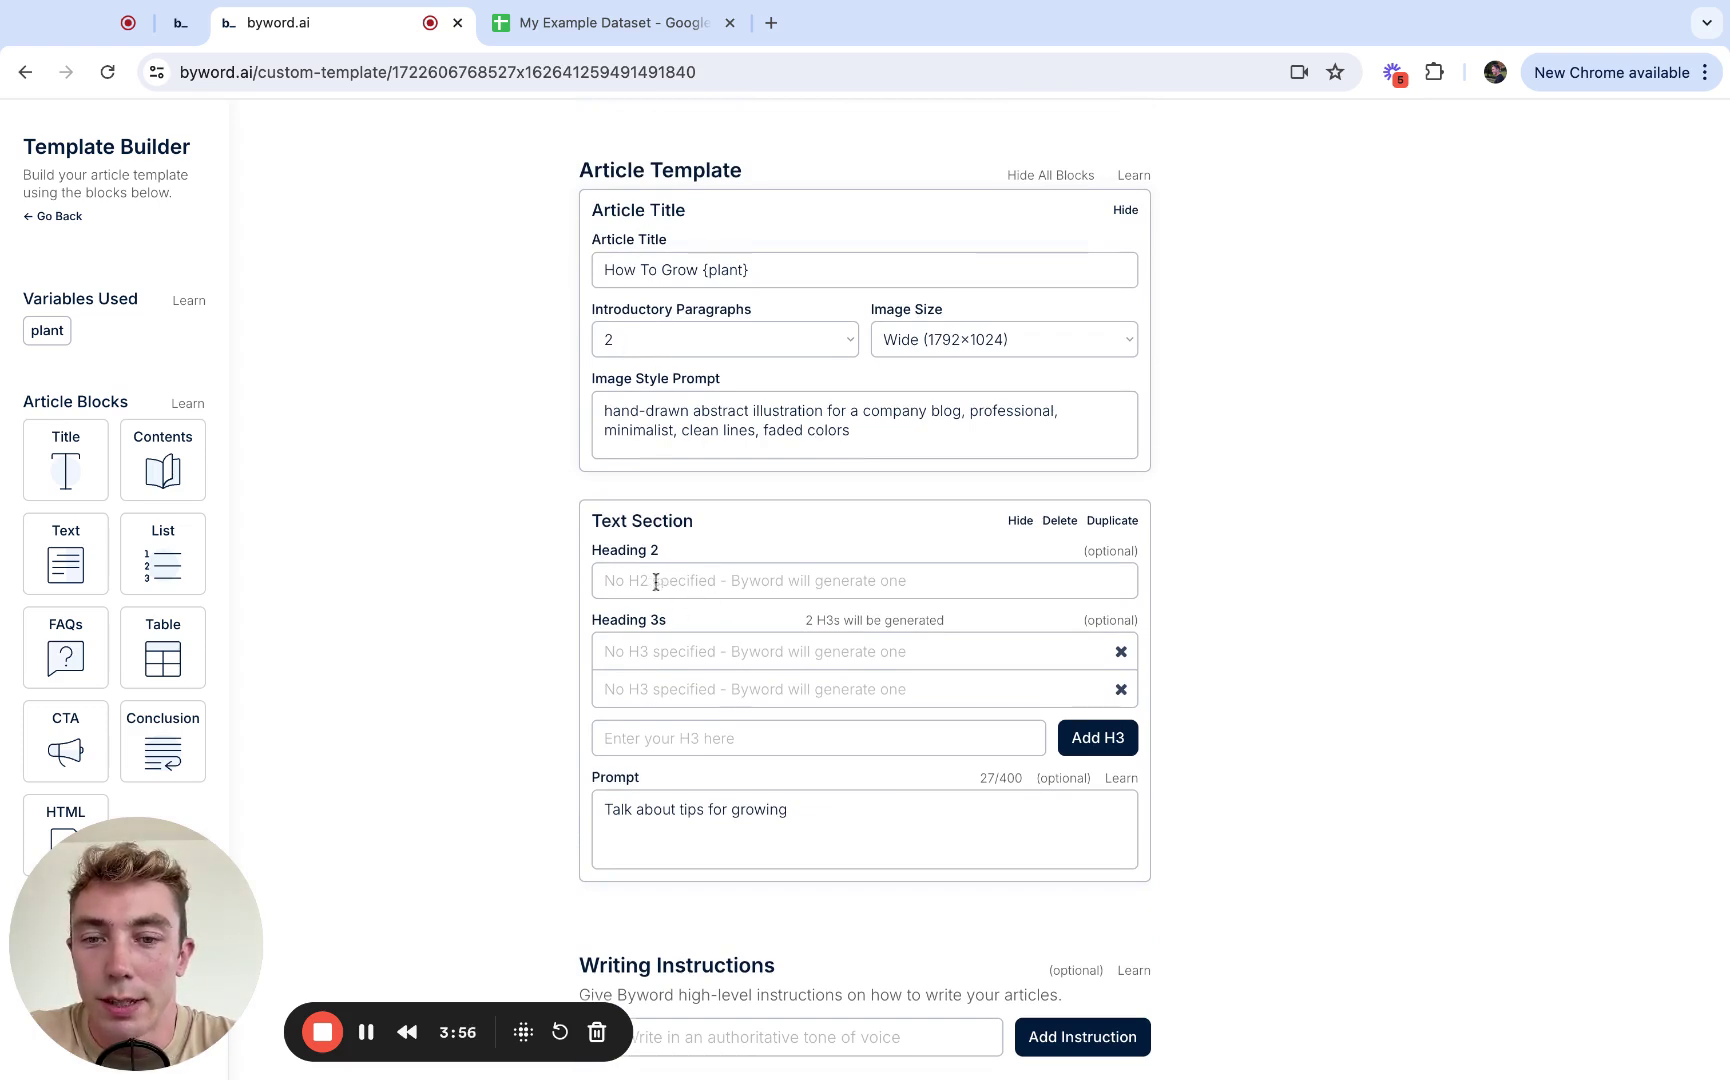
# Step: Duplicate the text section and set the copy's prompt to "How to fertilise soil for {plant}"
pyautogui.moveTo(90, 725)
pyautogui.click(1112, 520)
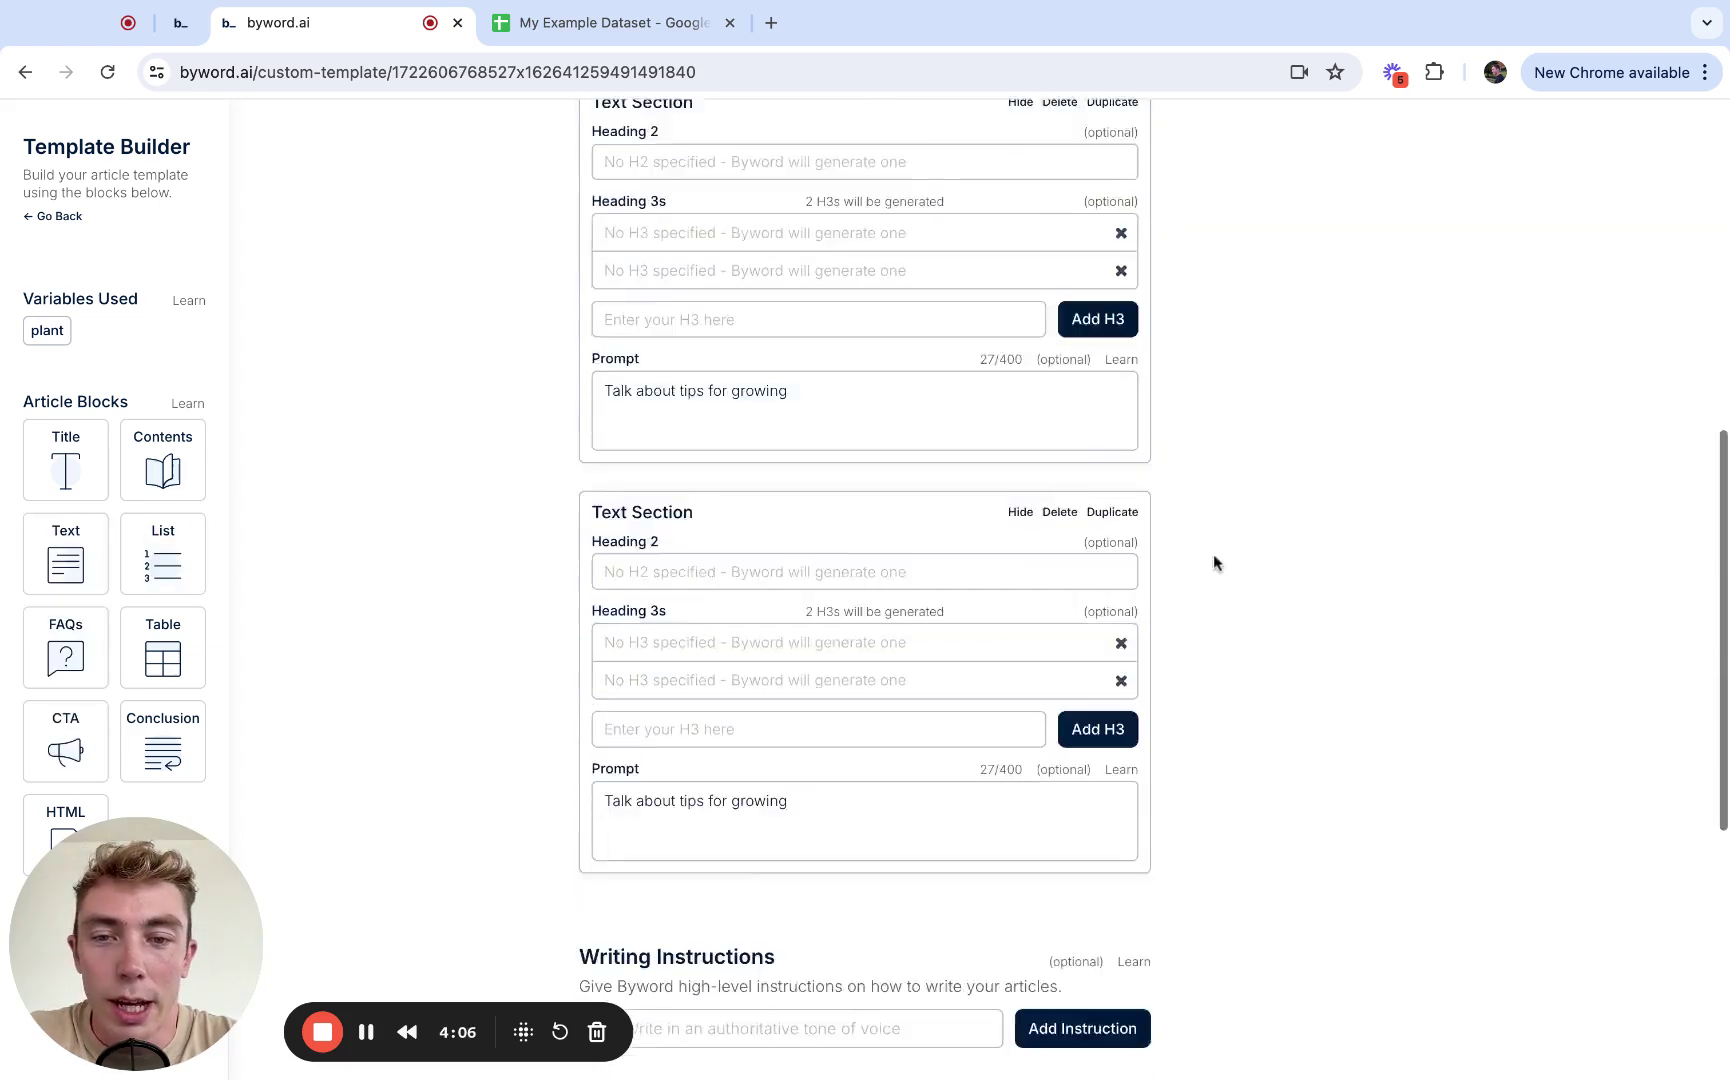
pyautogui.scroll(1, 1060, 605)
pyautogui.tripleClick(870, 816)
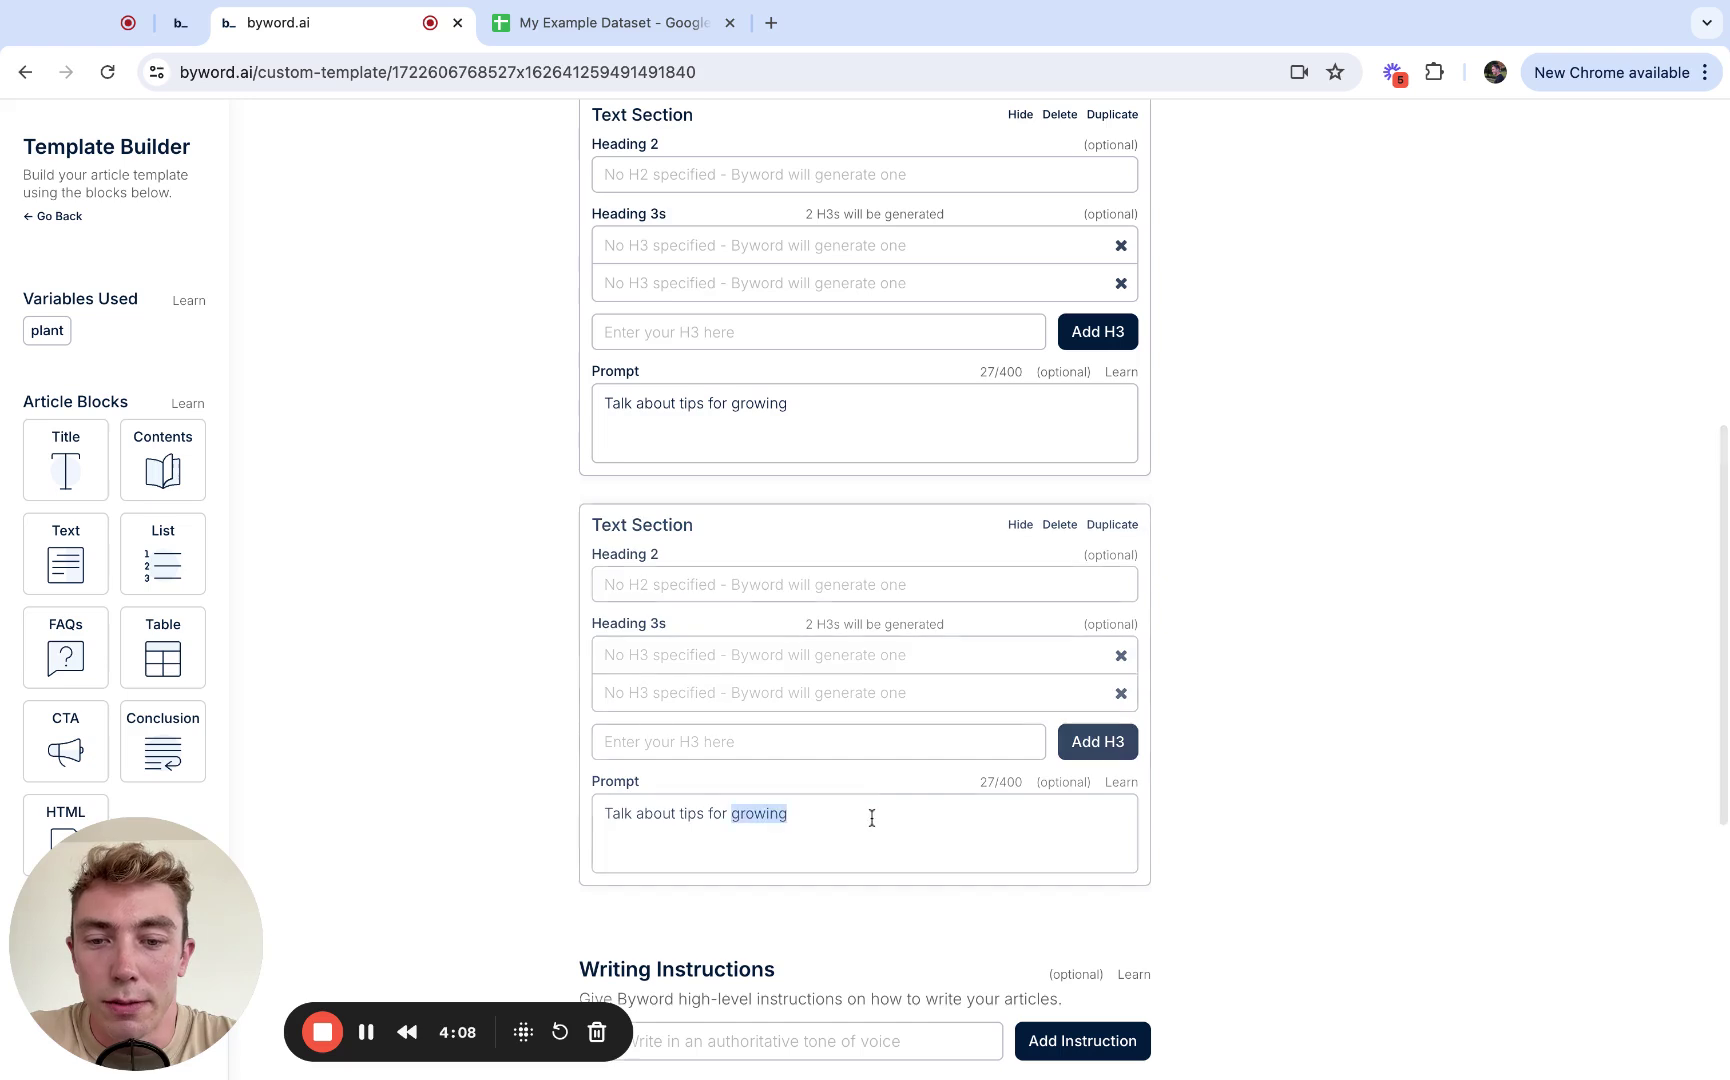
pyautogui.write('How to fert')
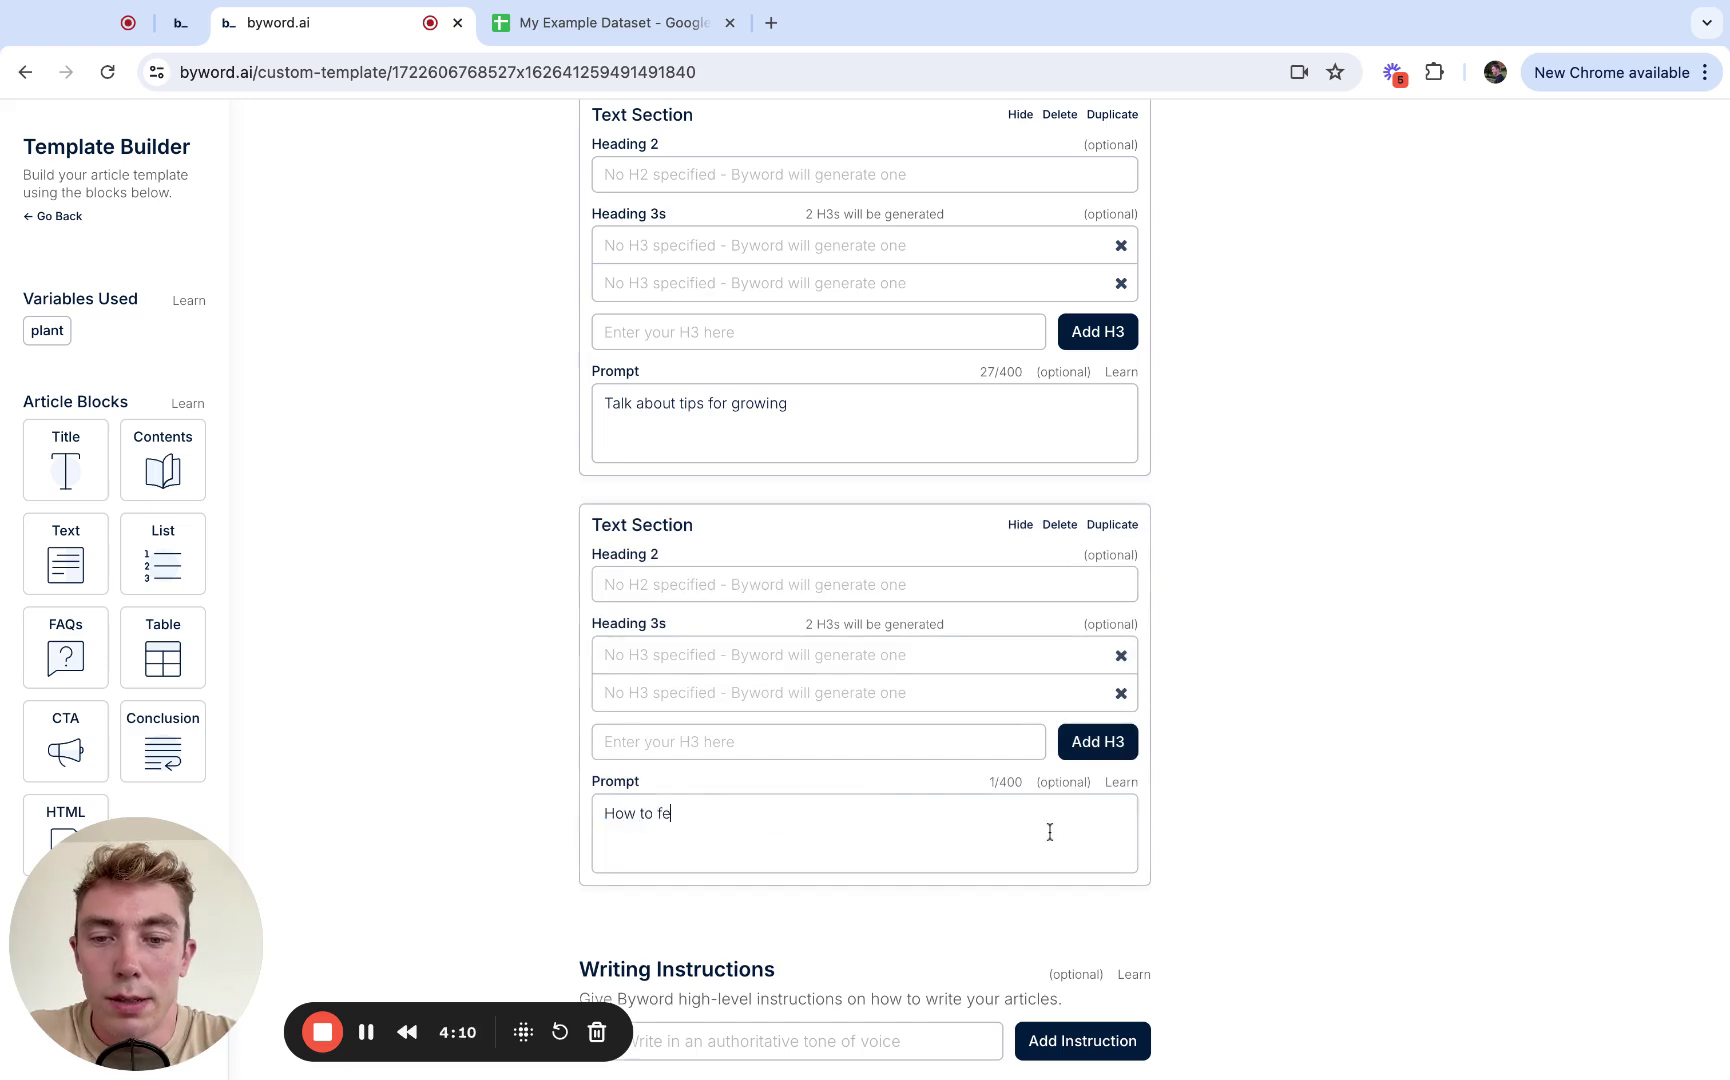
pyautogui.press('BackSpace')
pyautogui.write('tilise soil for {plant')
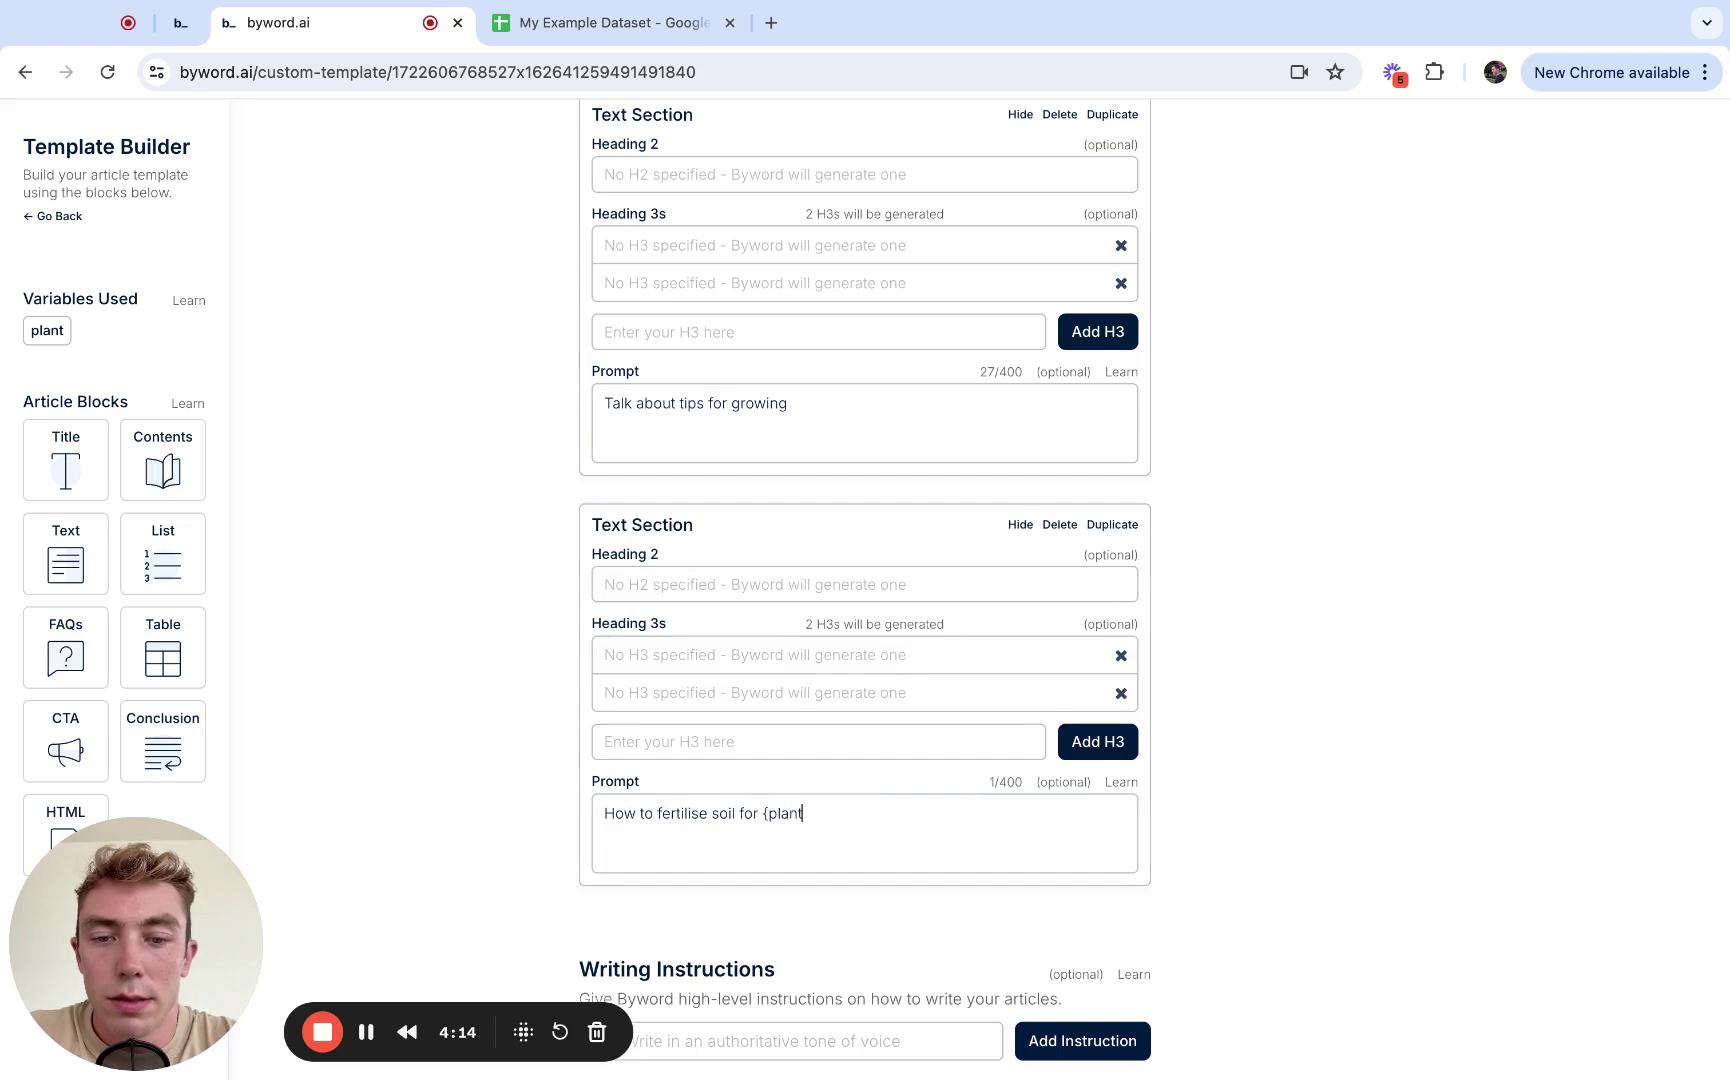
pyautogui.scroll(1, 1275, 696)
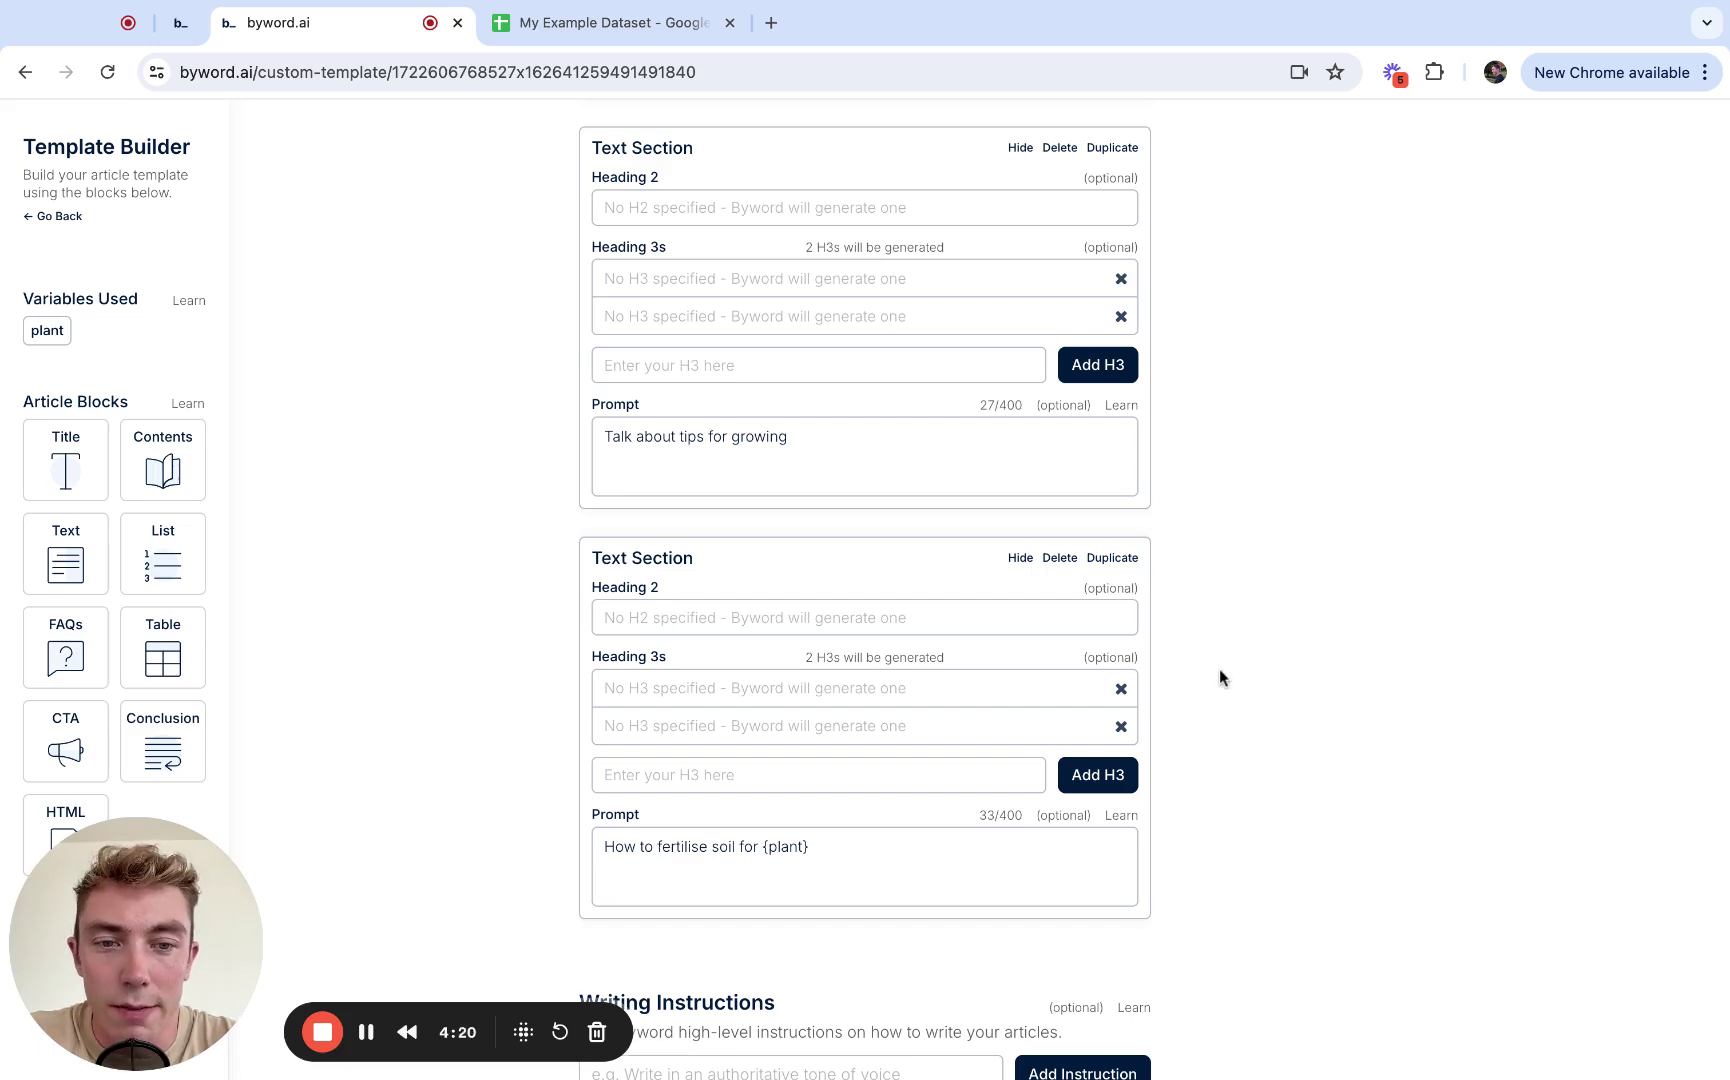
# Step: Refresh the template errors so the template is checked again for variables
pyautogui.scroll(5, 1219, 678)
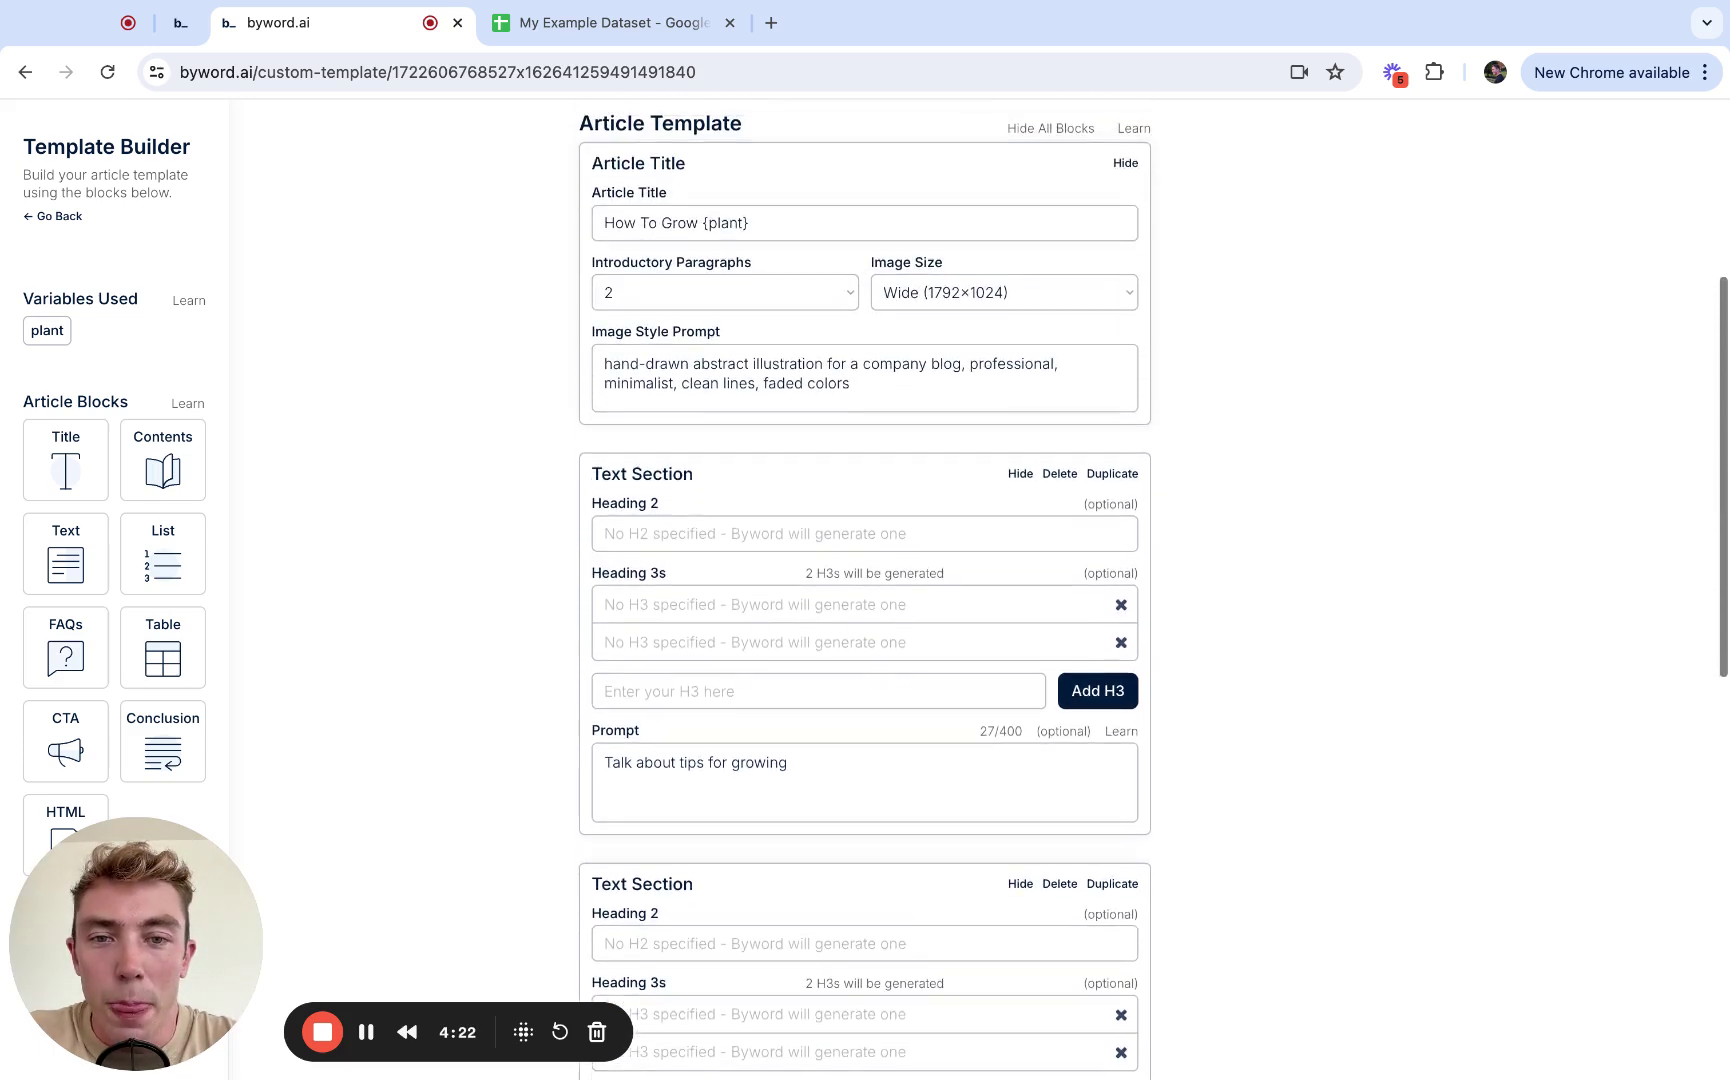
pyautogui.scroll(1, 732, 720)
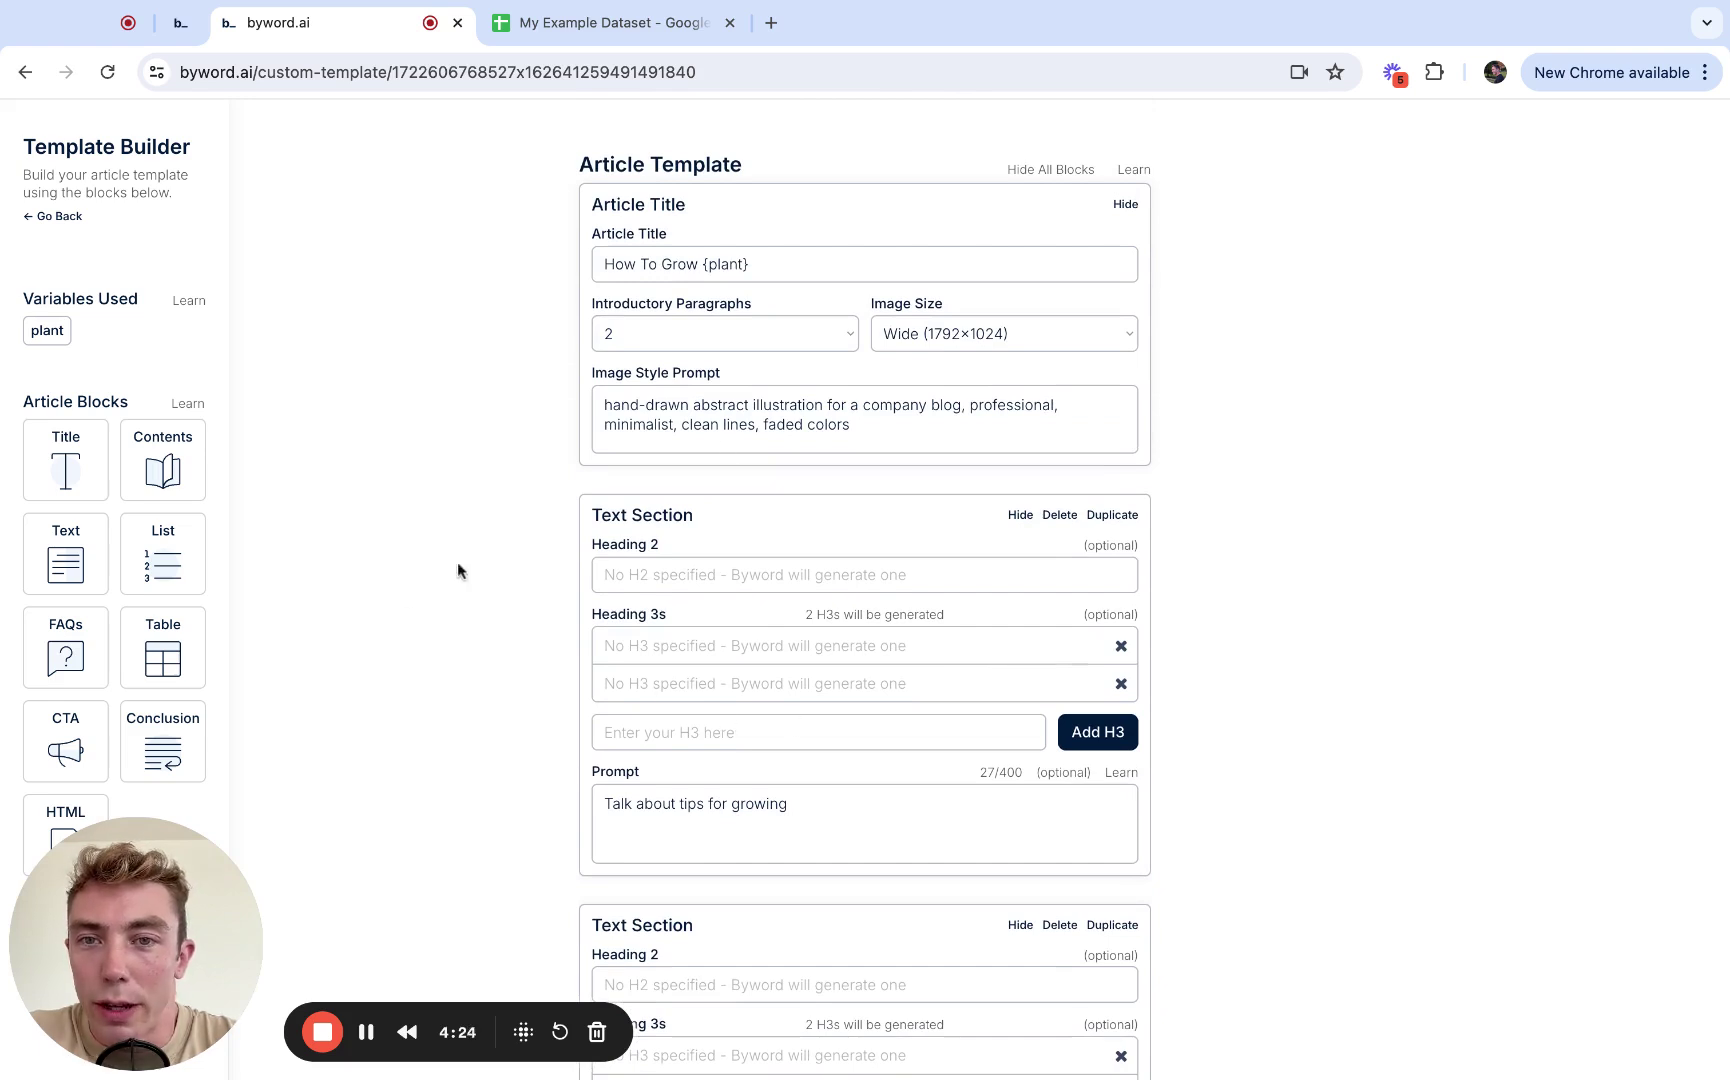
pyautogui.scroll(-4, 767, 452)
pyautogui.moveTo(150, 558)
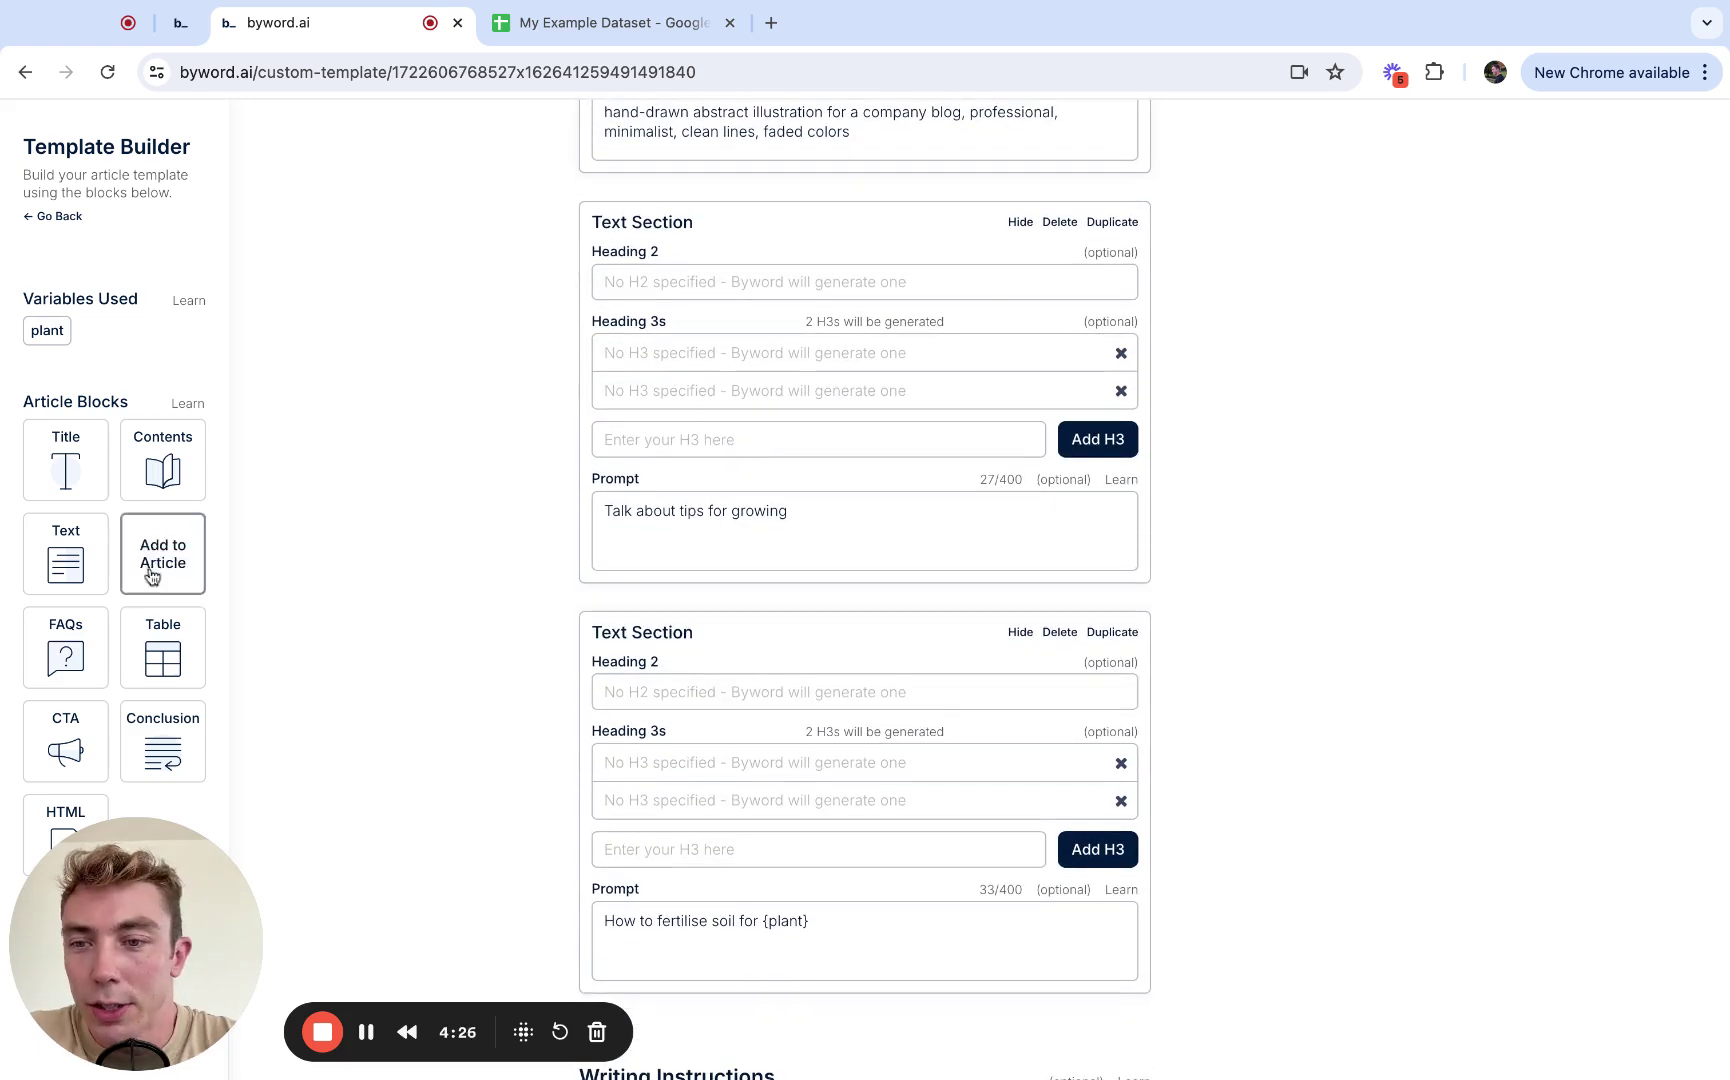
pyautogui.scroll(-5, 858, 691)
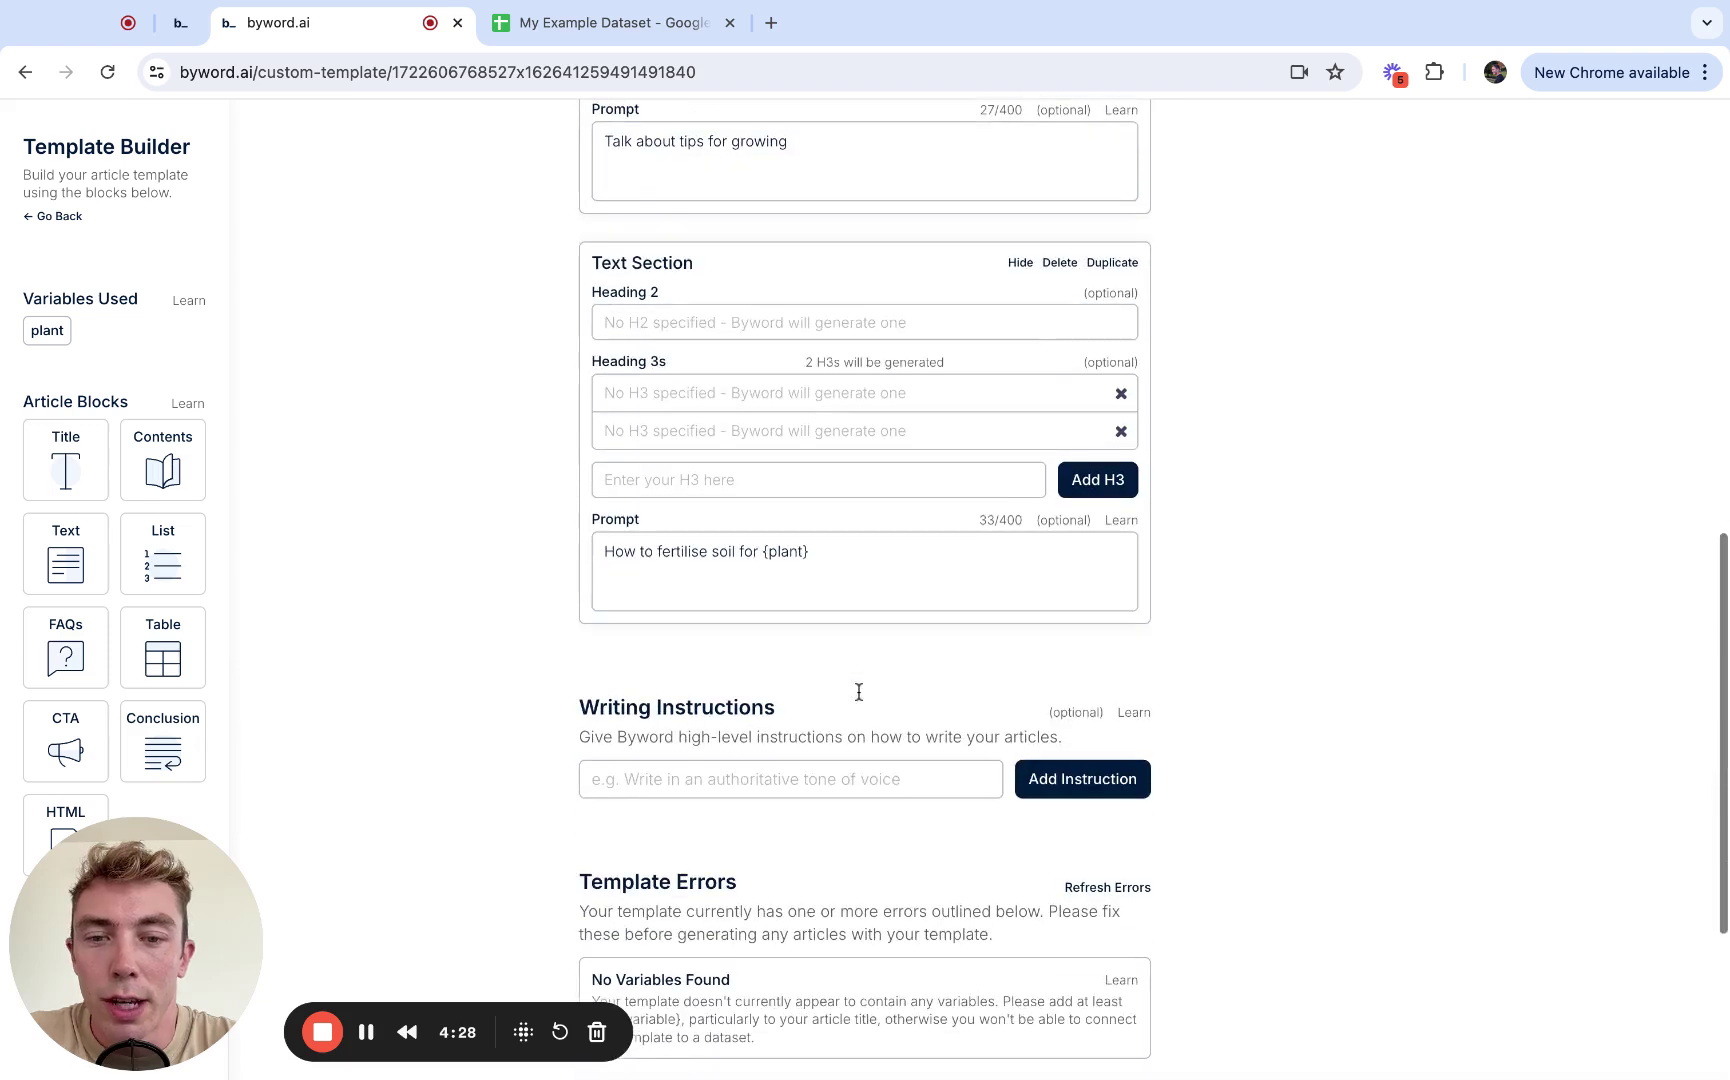
pyautogui.scroll(-3, 1228, 678)
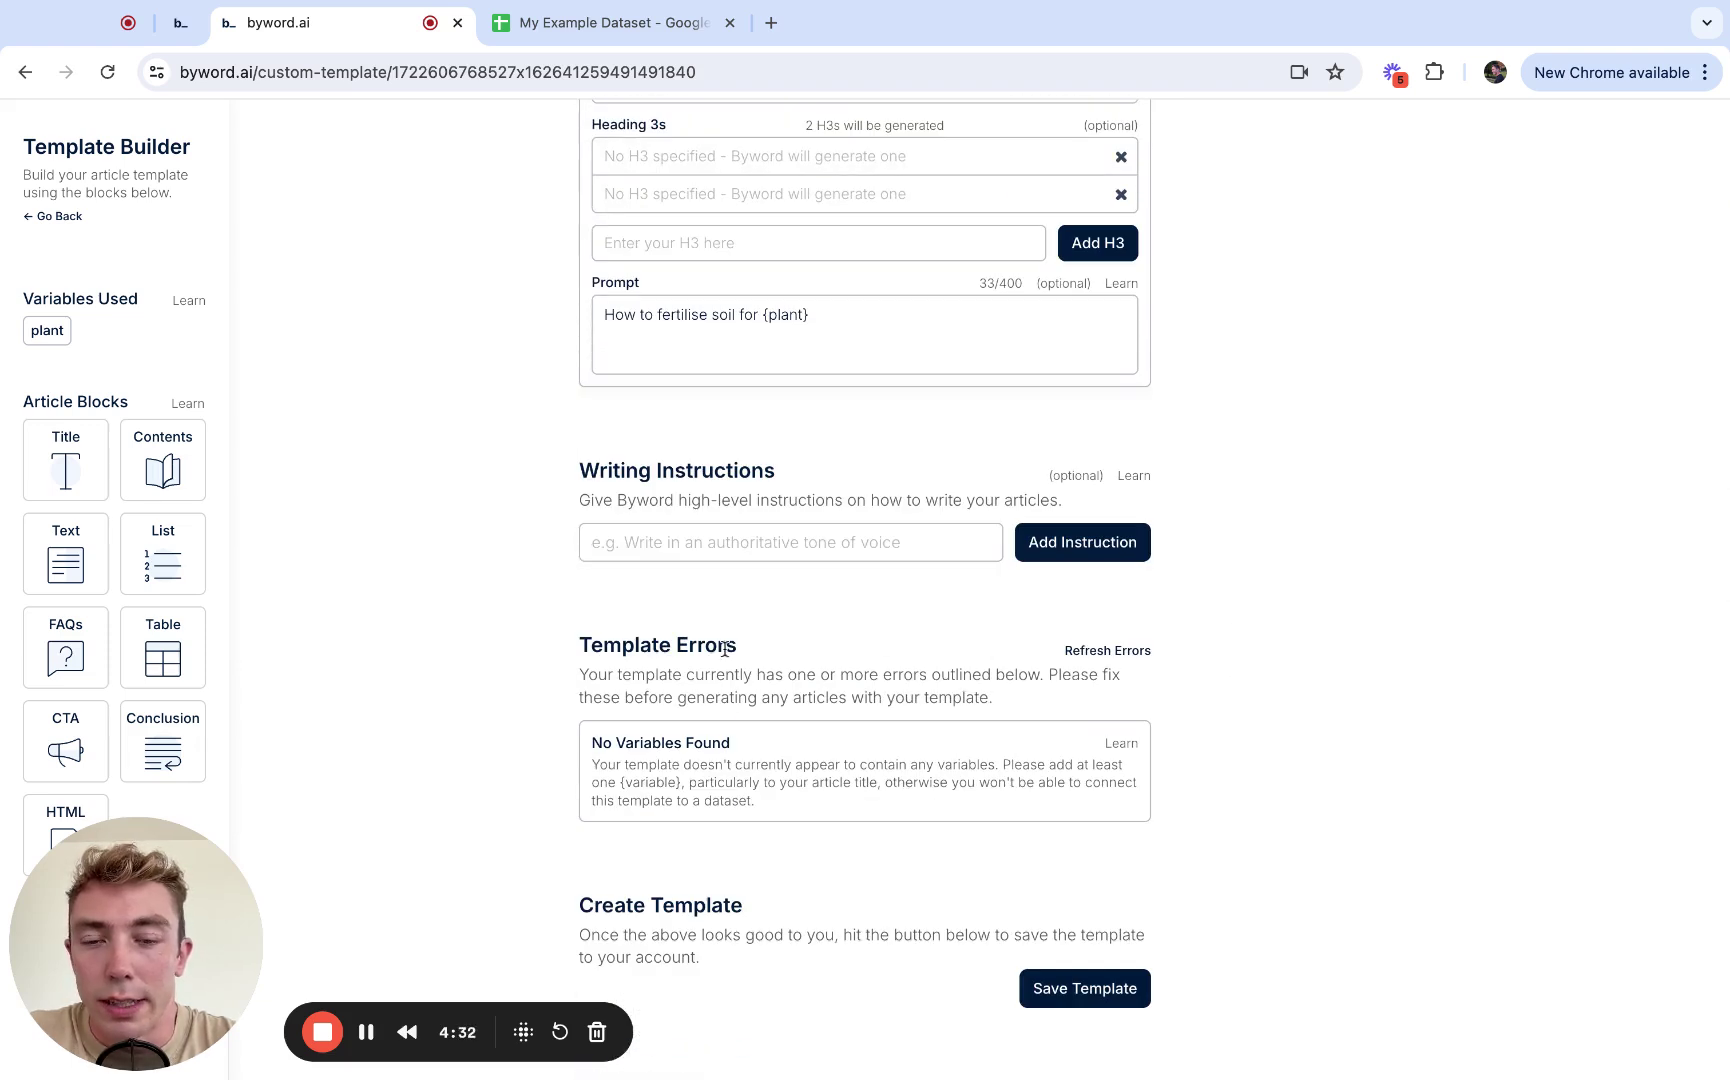
pyautogui.click(1108, 653)
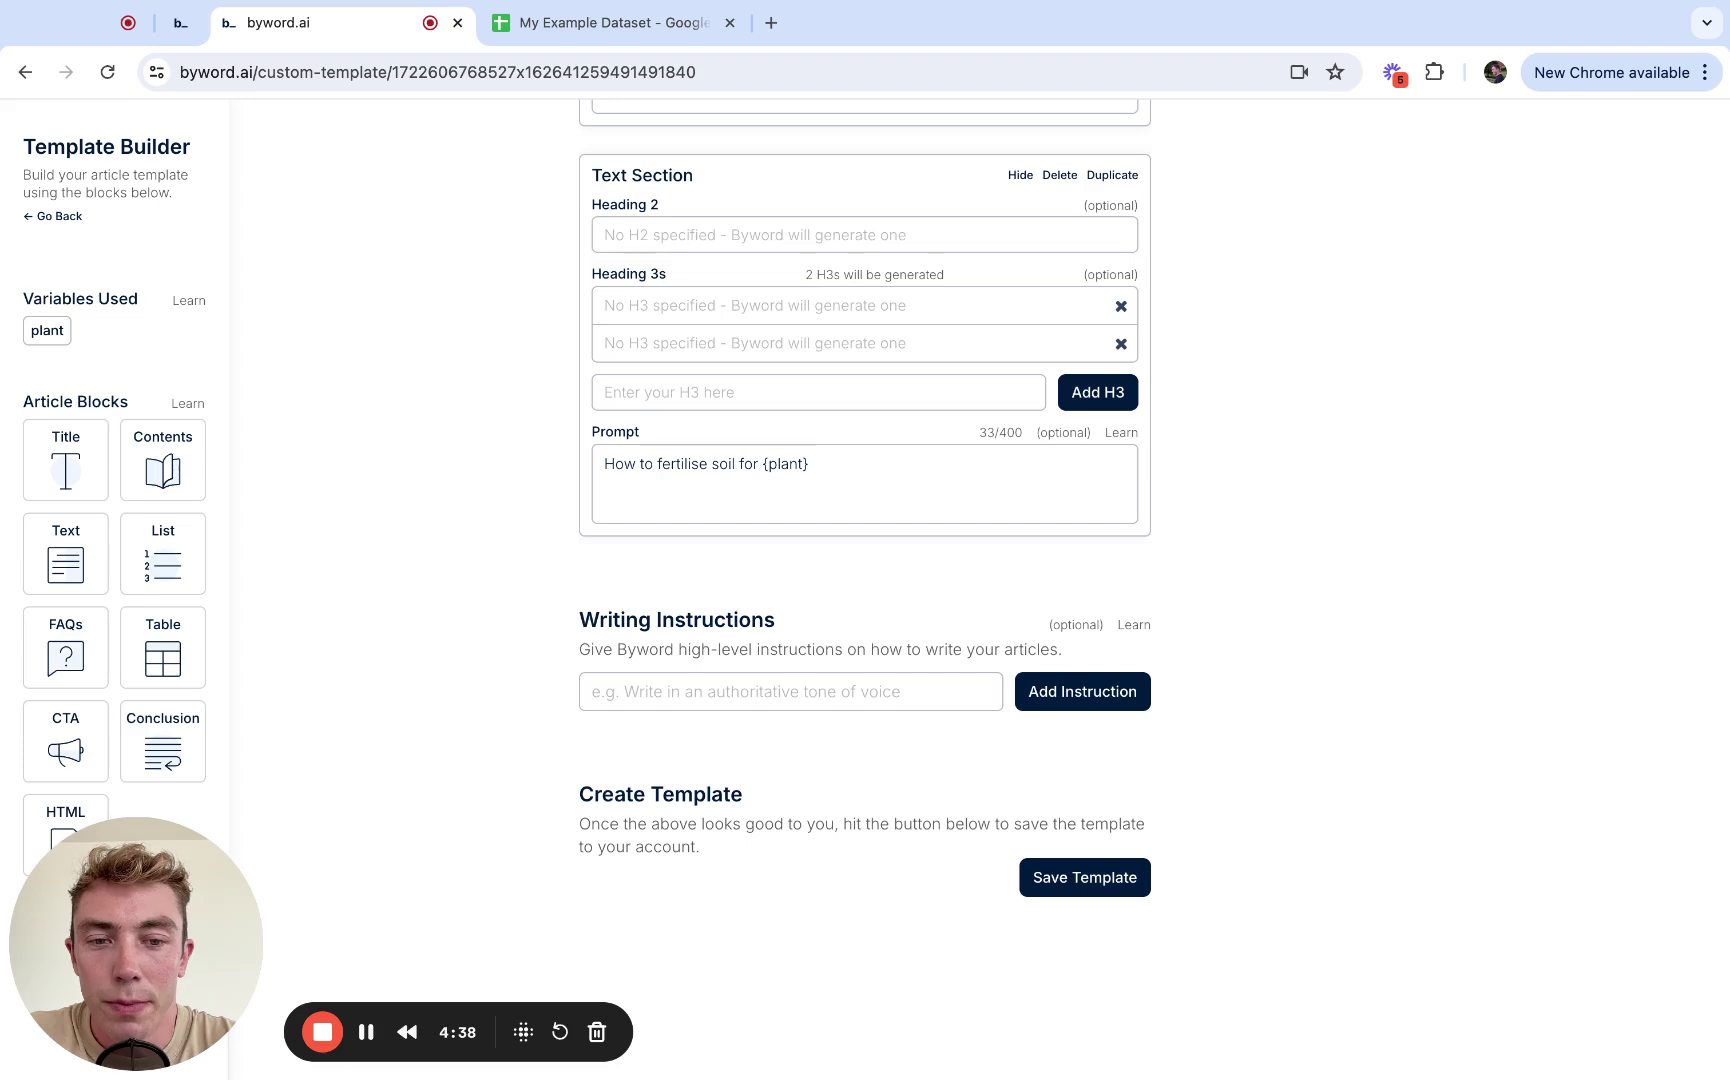
# Step: Add the writing instruction "Write in a humorous tone of voice"
pyautogui.click(828, 688)
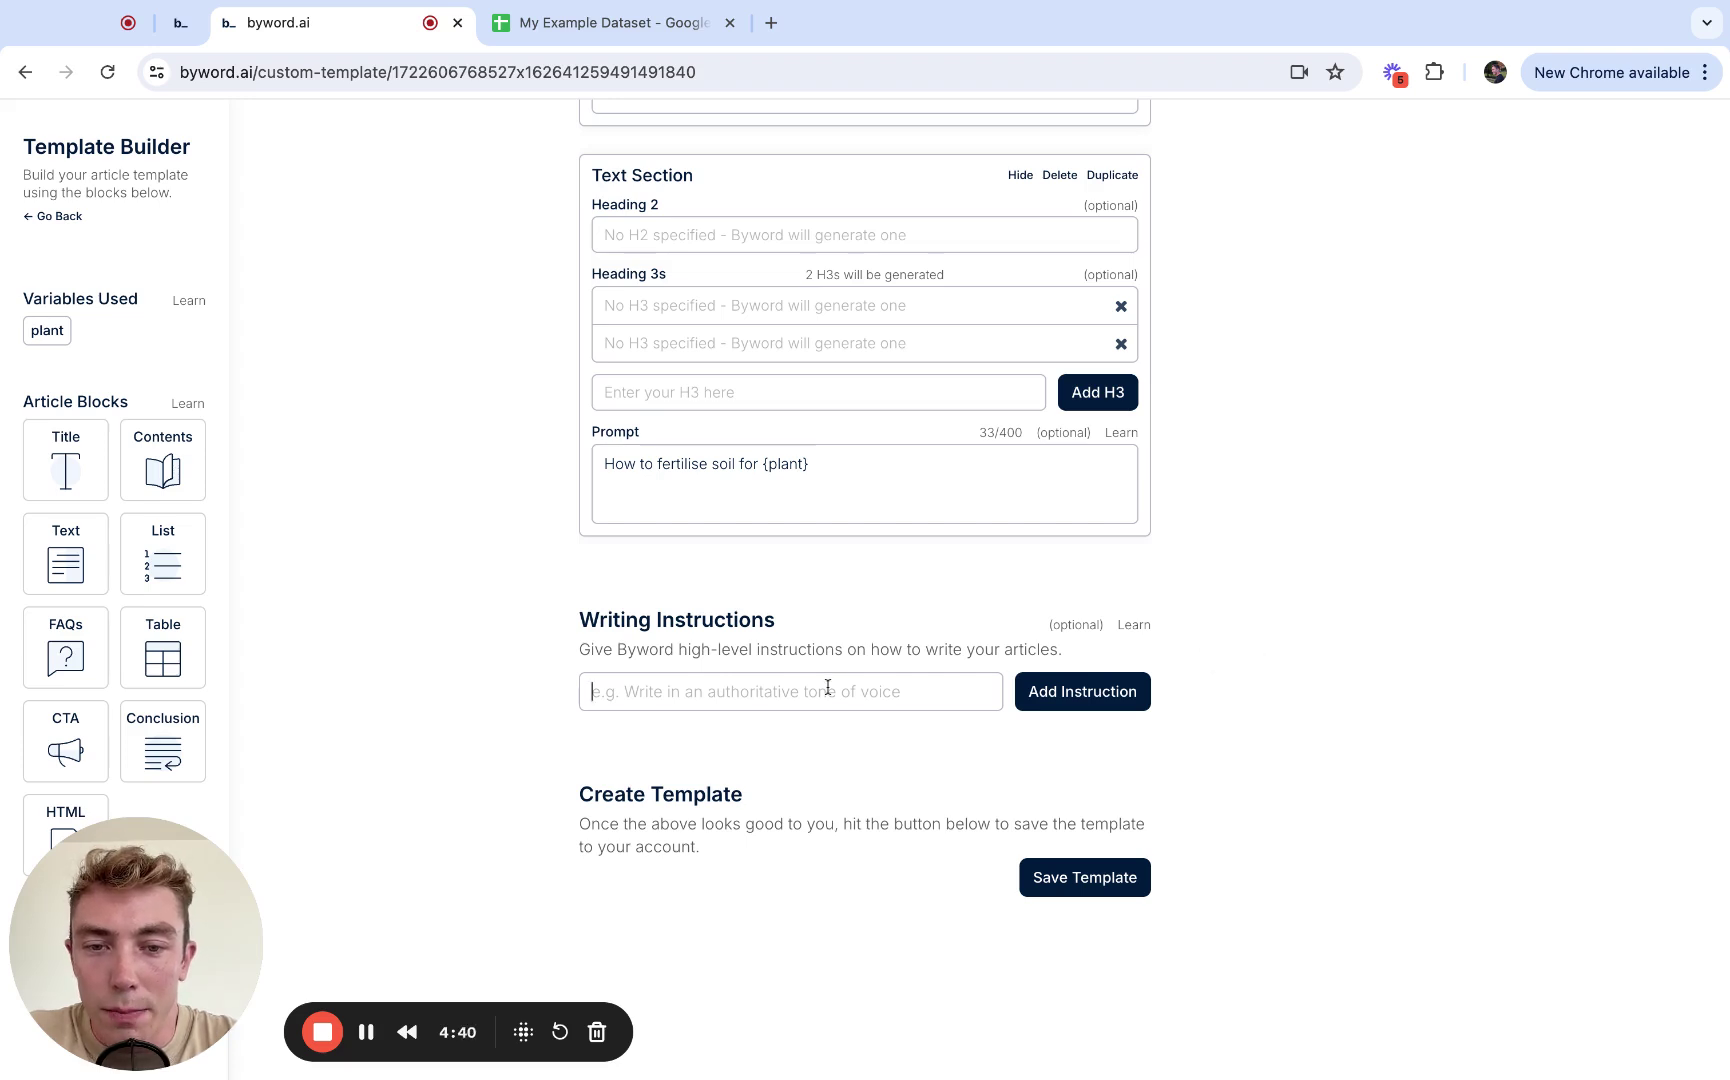
pyautogui.write('aa')
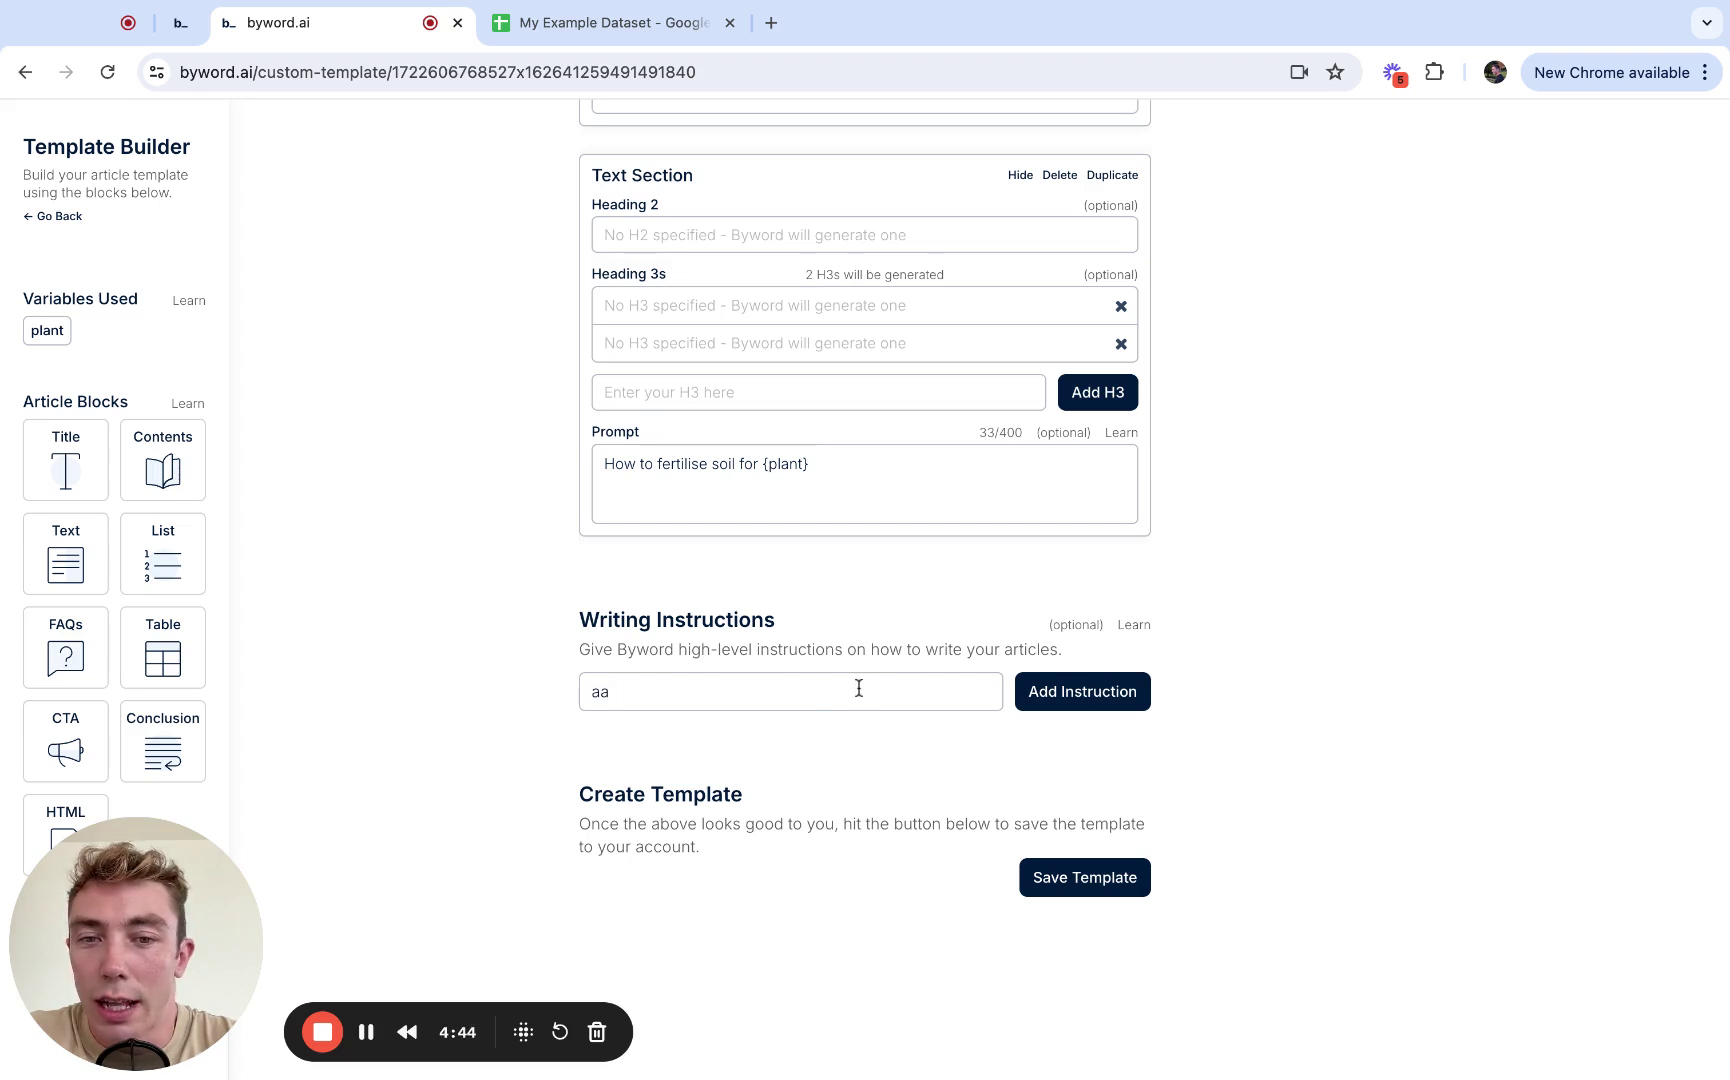
pyautogui.press('super+a')
pyautogui.write('Write in a humor')
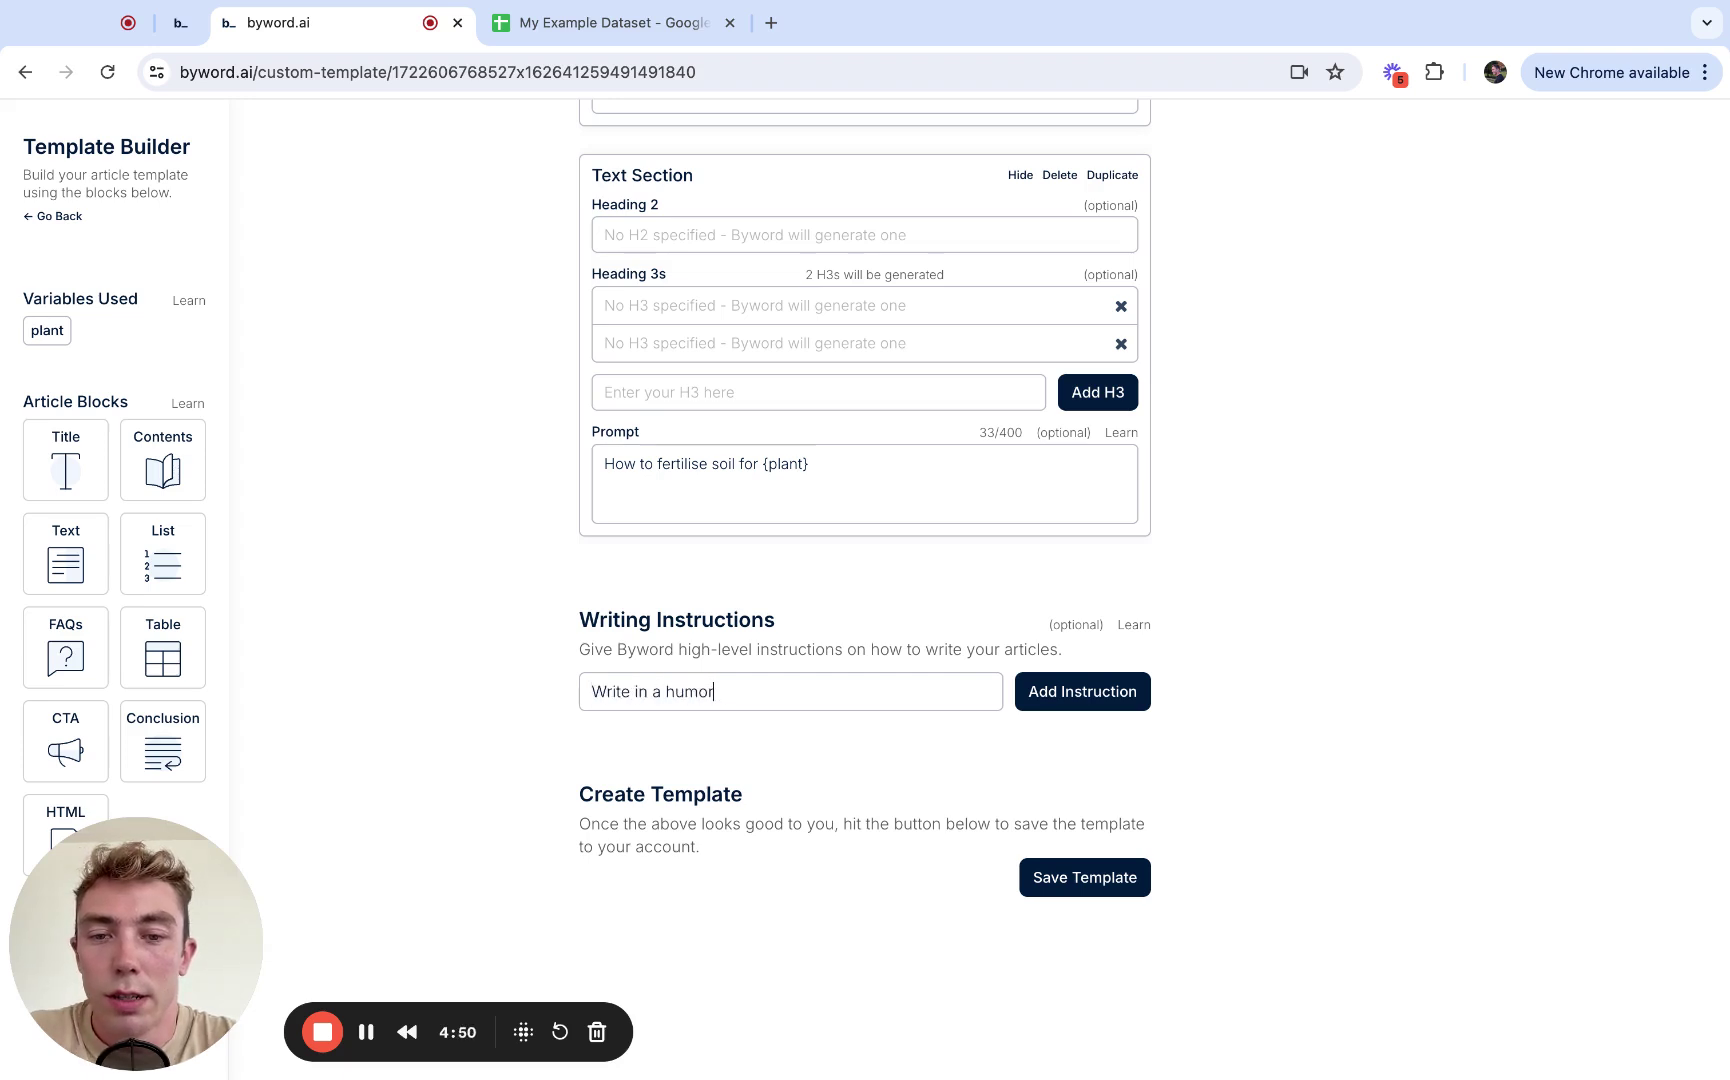
pyautogui.write('ous tone of voice')
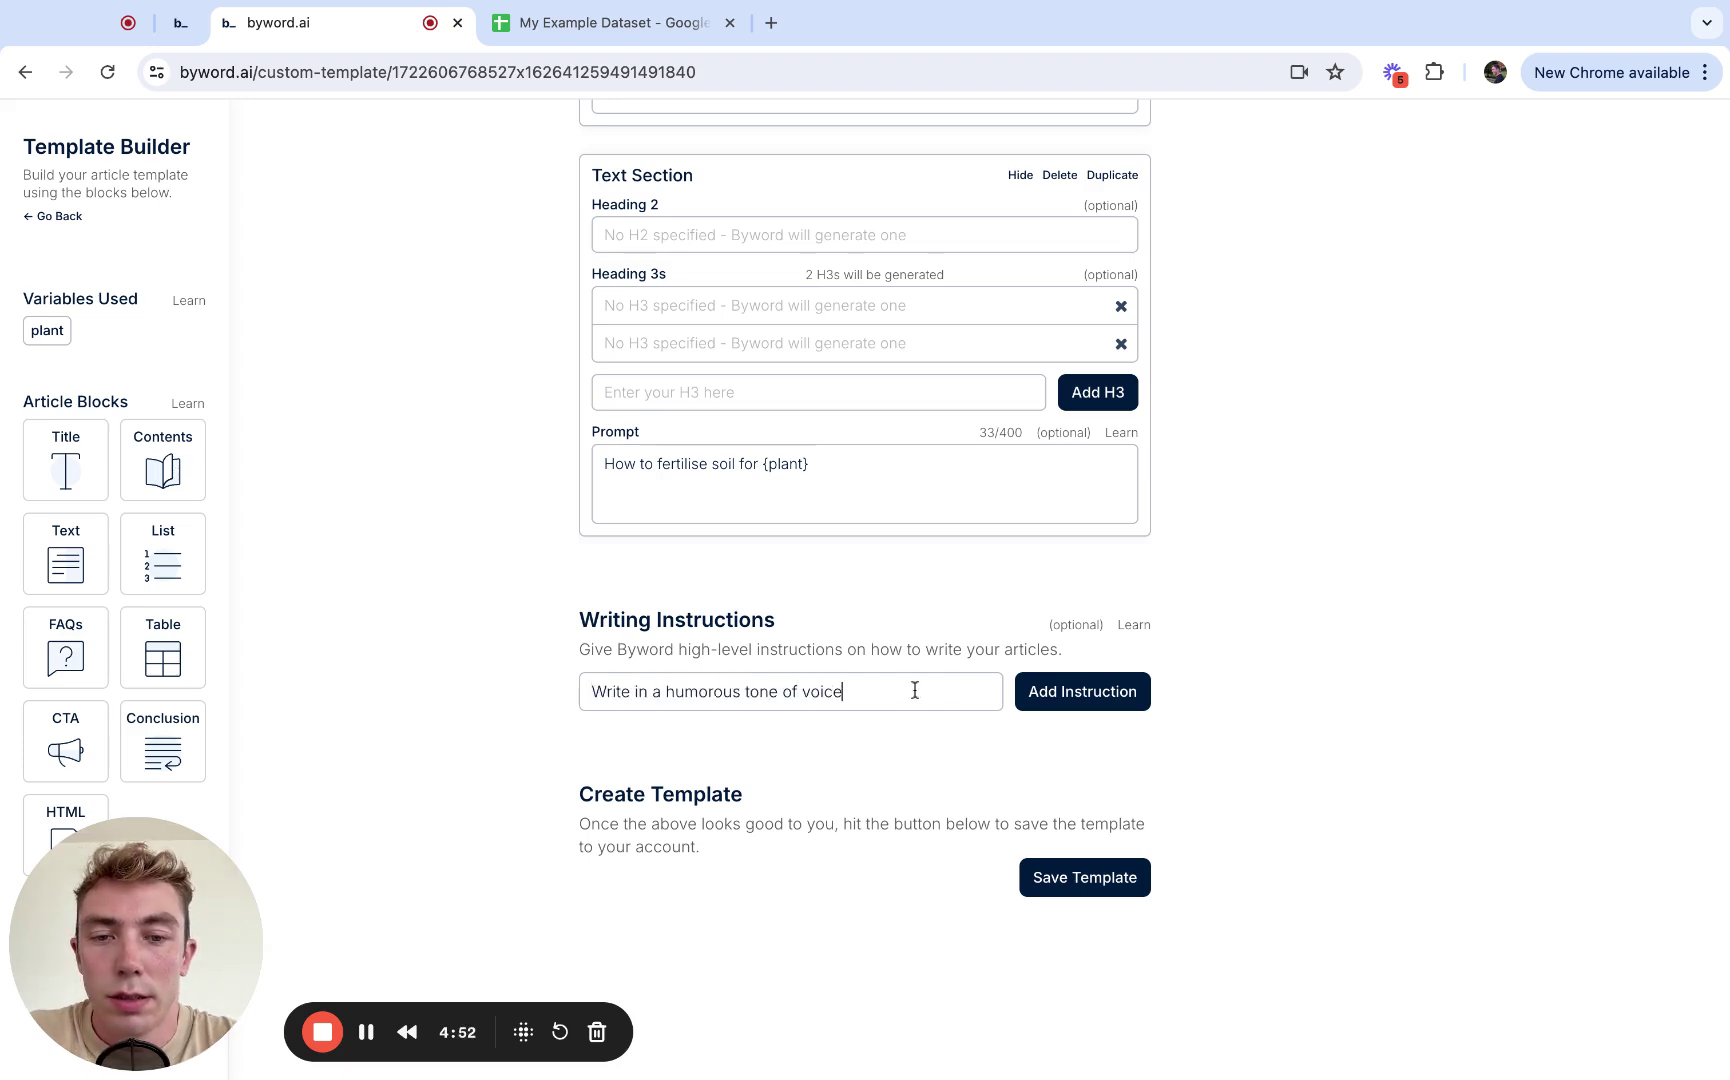
pyautogui.click(1072, 691)
# Step: Add a second writing instruction, "Use lots of exclamation marks"
pyautogui.write('Use l')
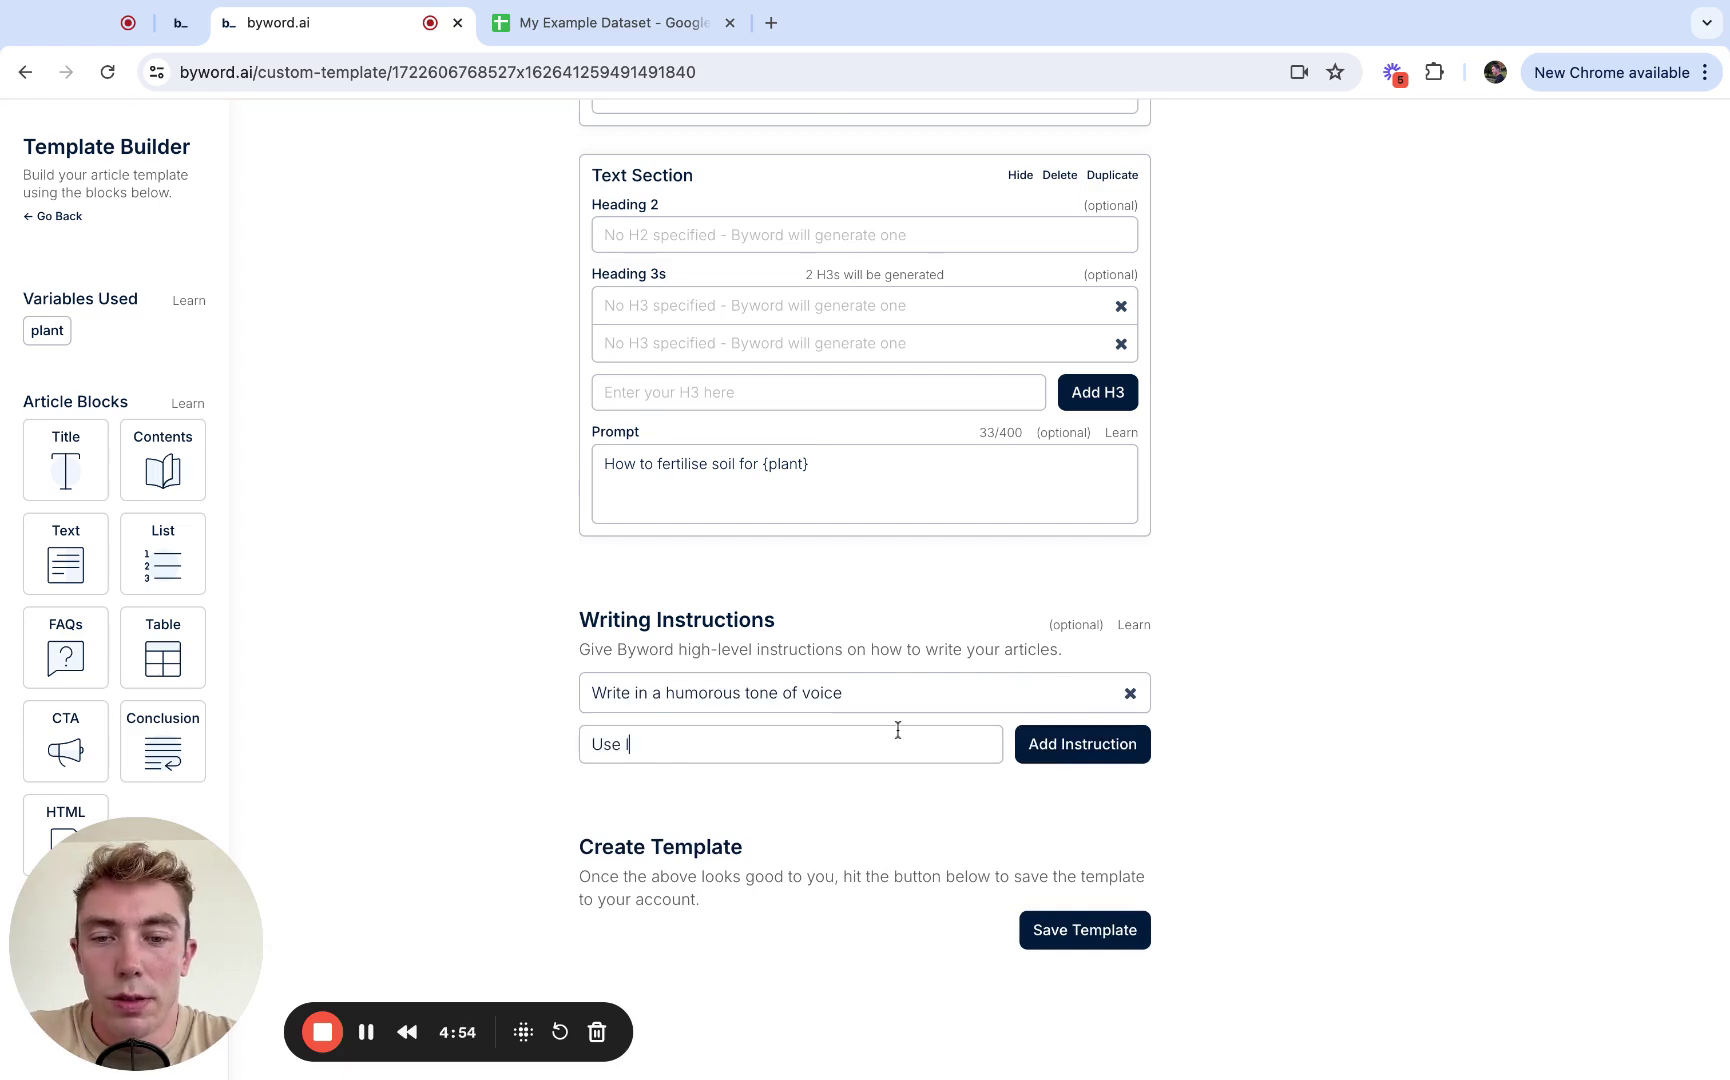
pyautogui.write('ots of excal')
pyautogui.press('BackSpace')
pyautogui.write('lamation marks')
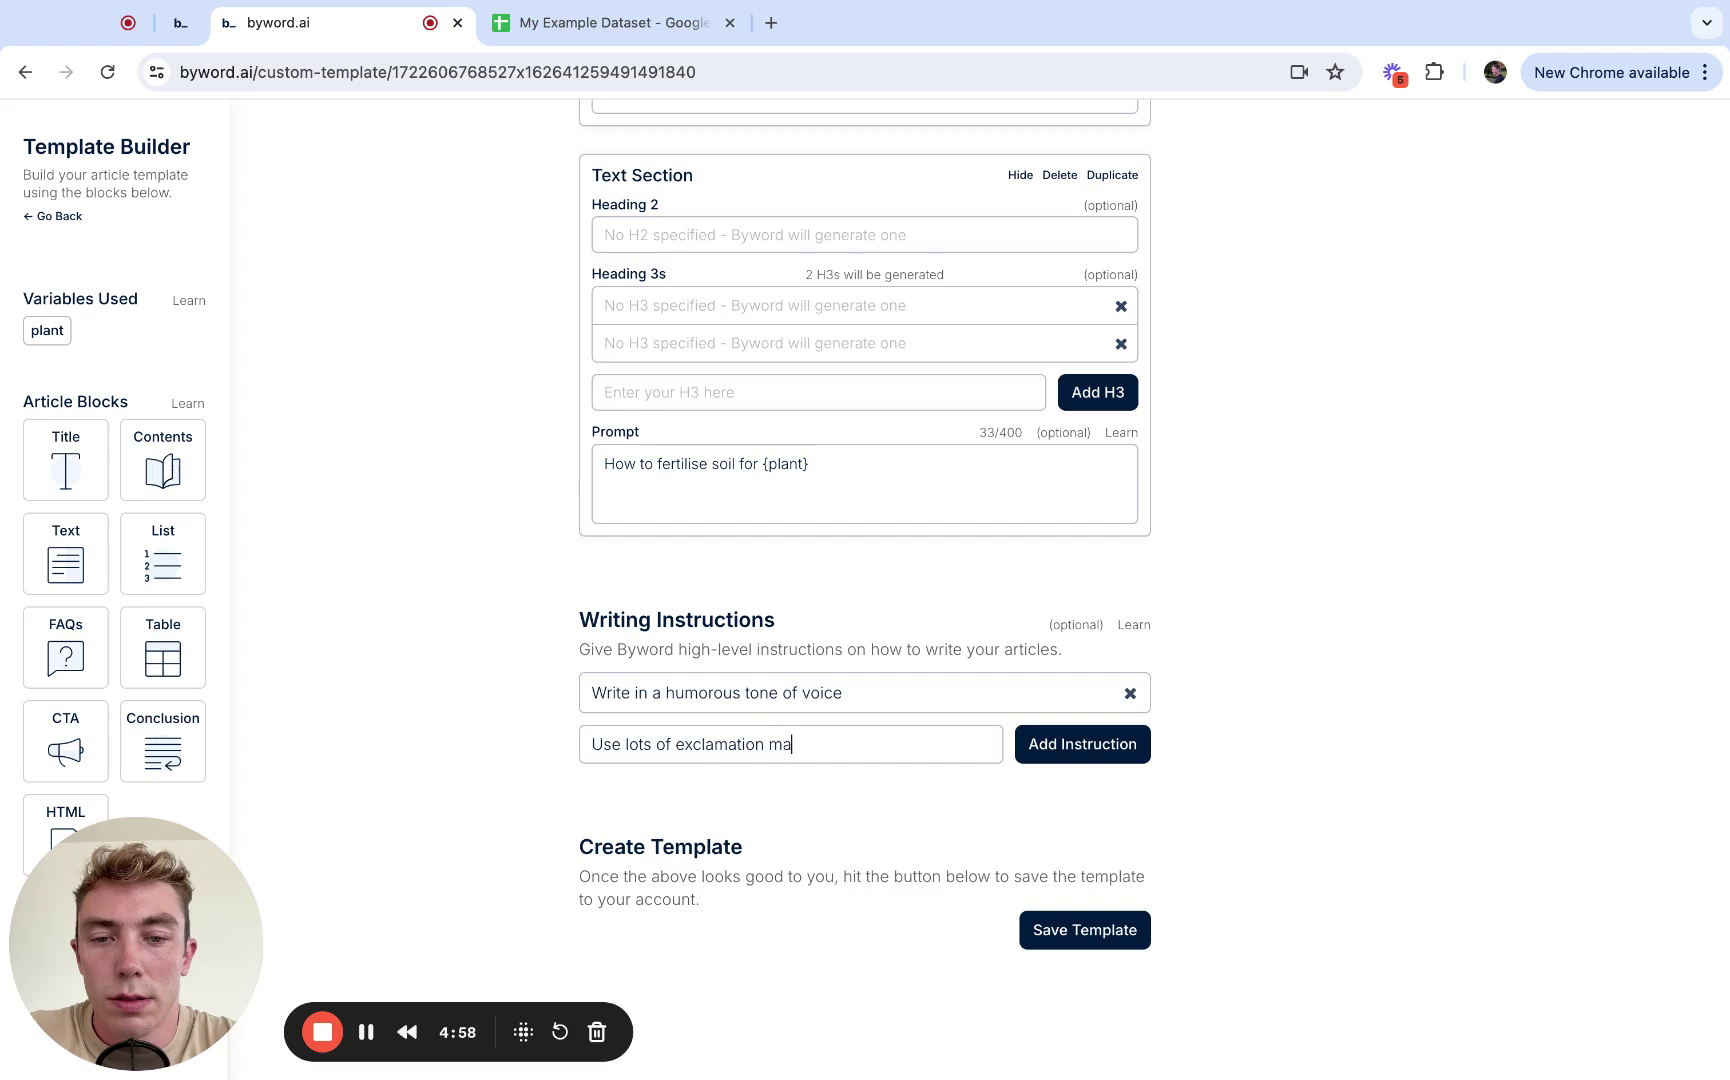
pyautogui.press('Return')
# Step: Check through the completed template's blocks and writing instructions and save the template to the account
pyautogui.scroll(-2, 1356, 746)
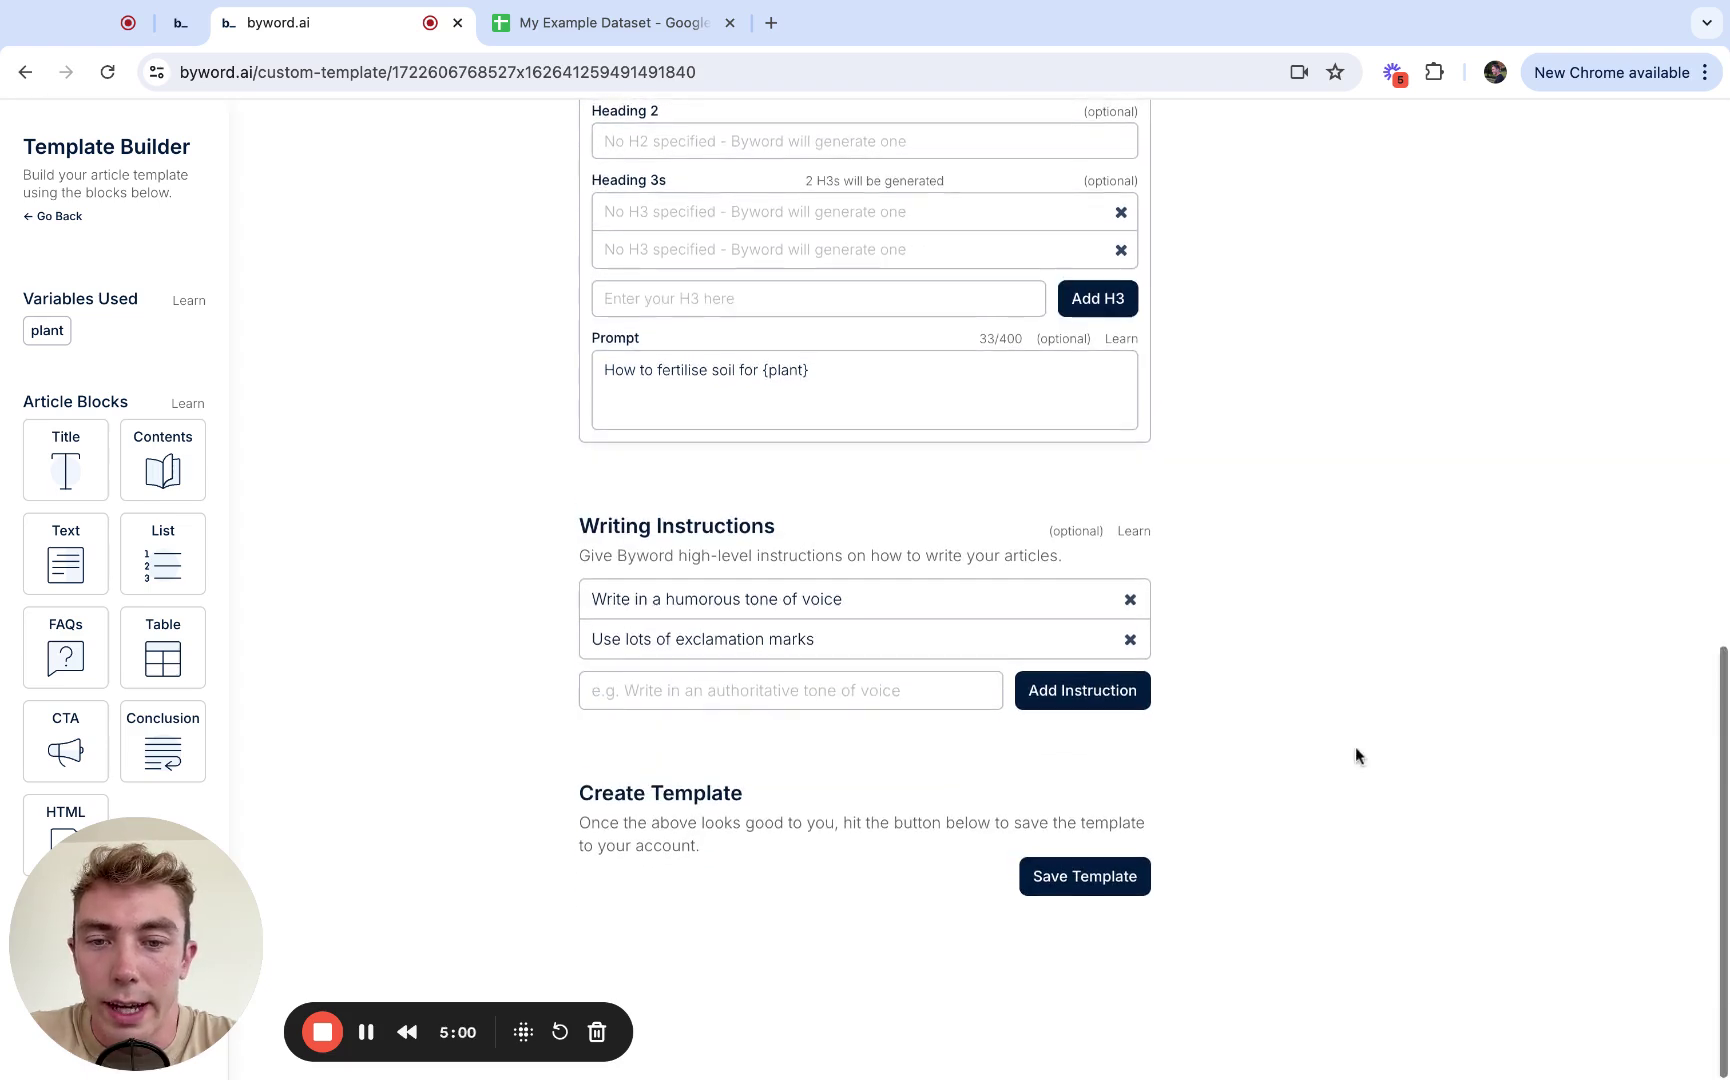
pyautogui.scroll(8, 785, 600)
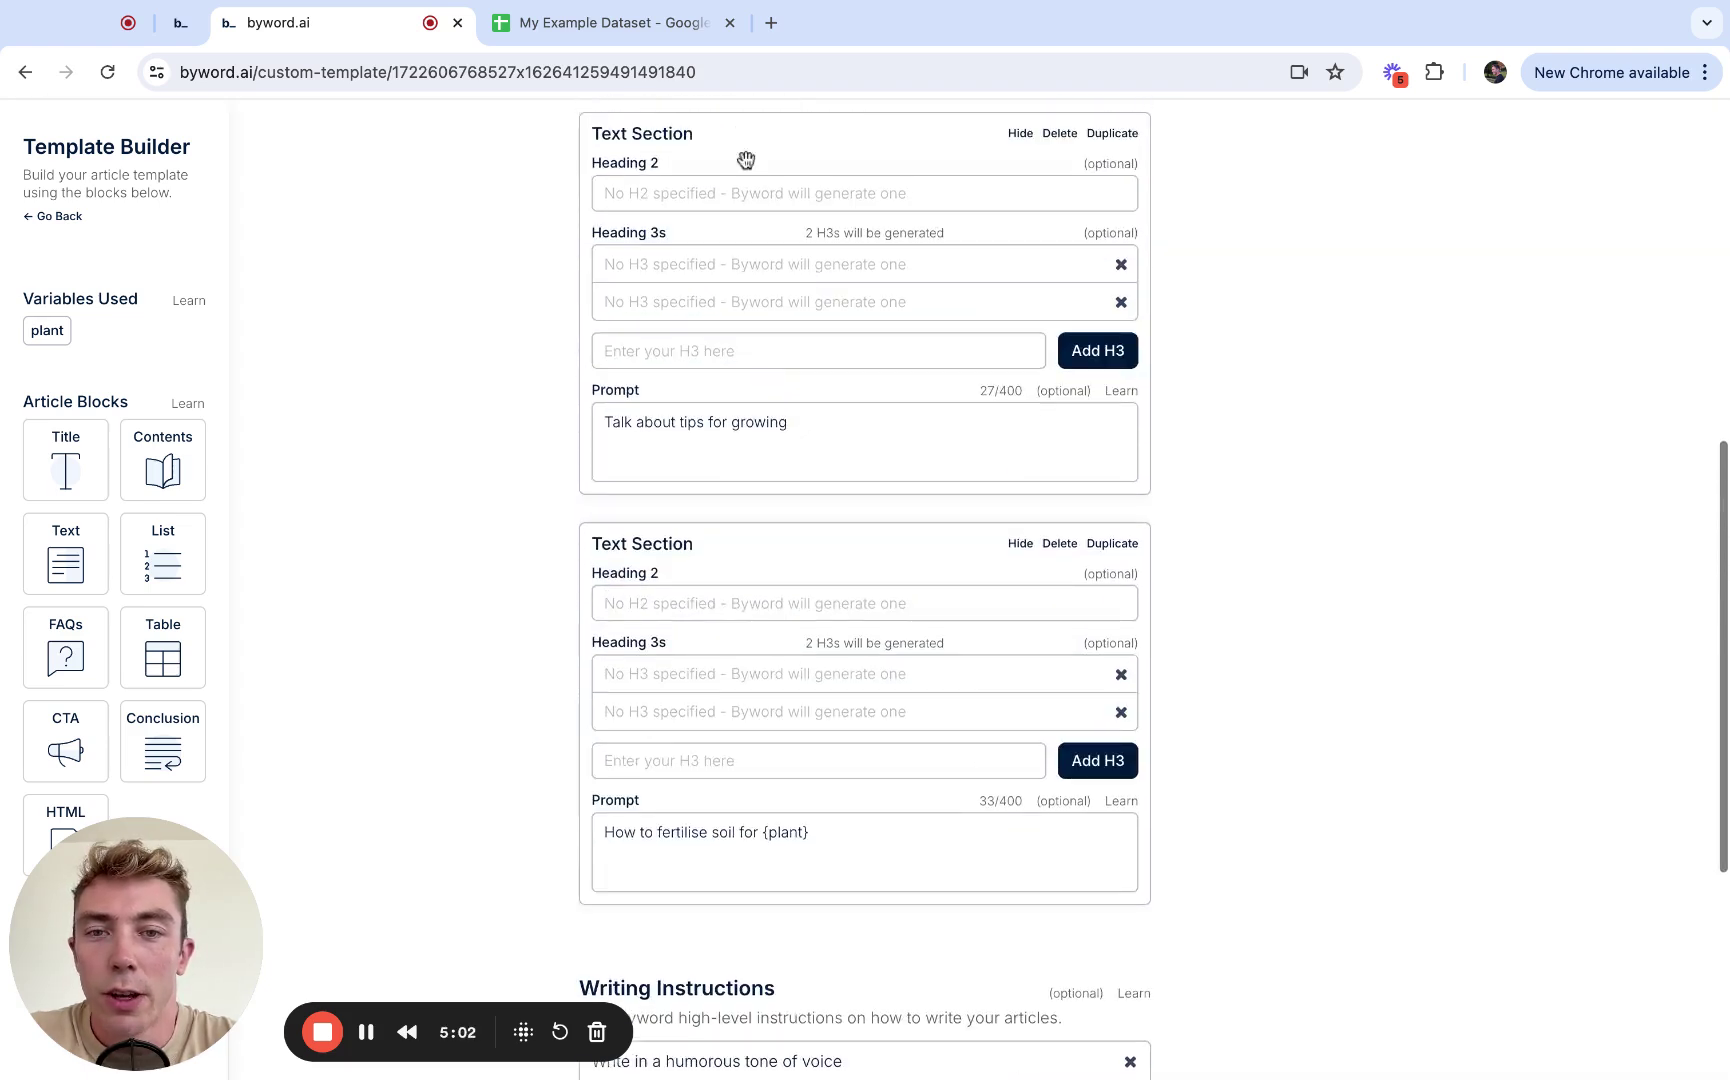
pyautogui.scroll(1, 755, 385)
pyautogui.scroll(-4, 751, 374)
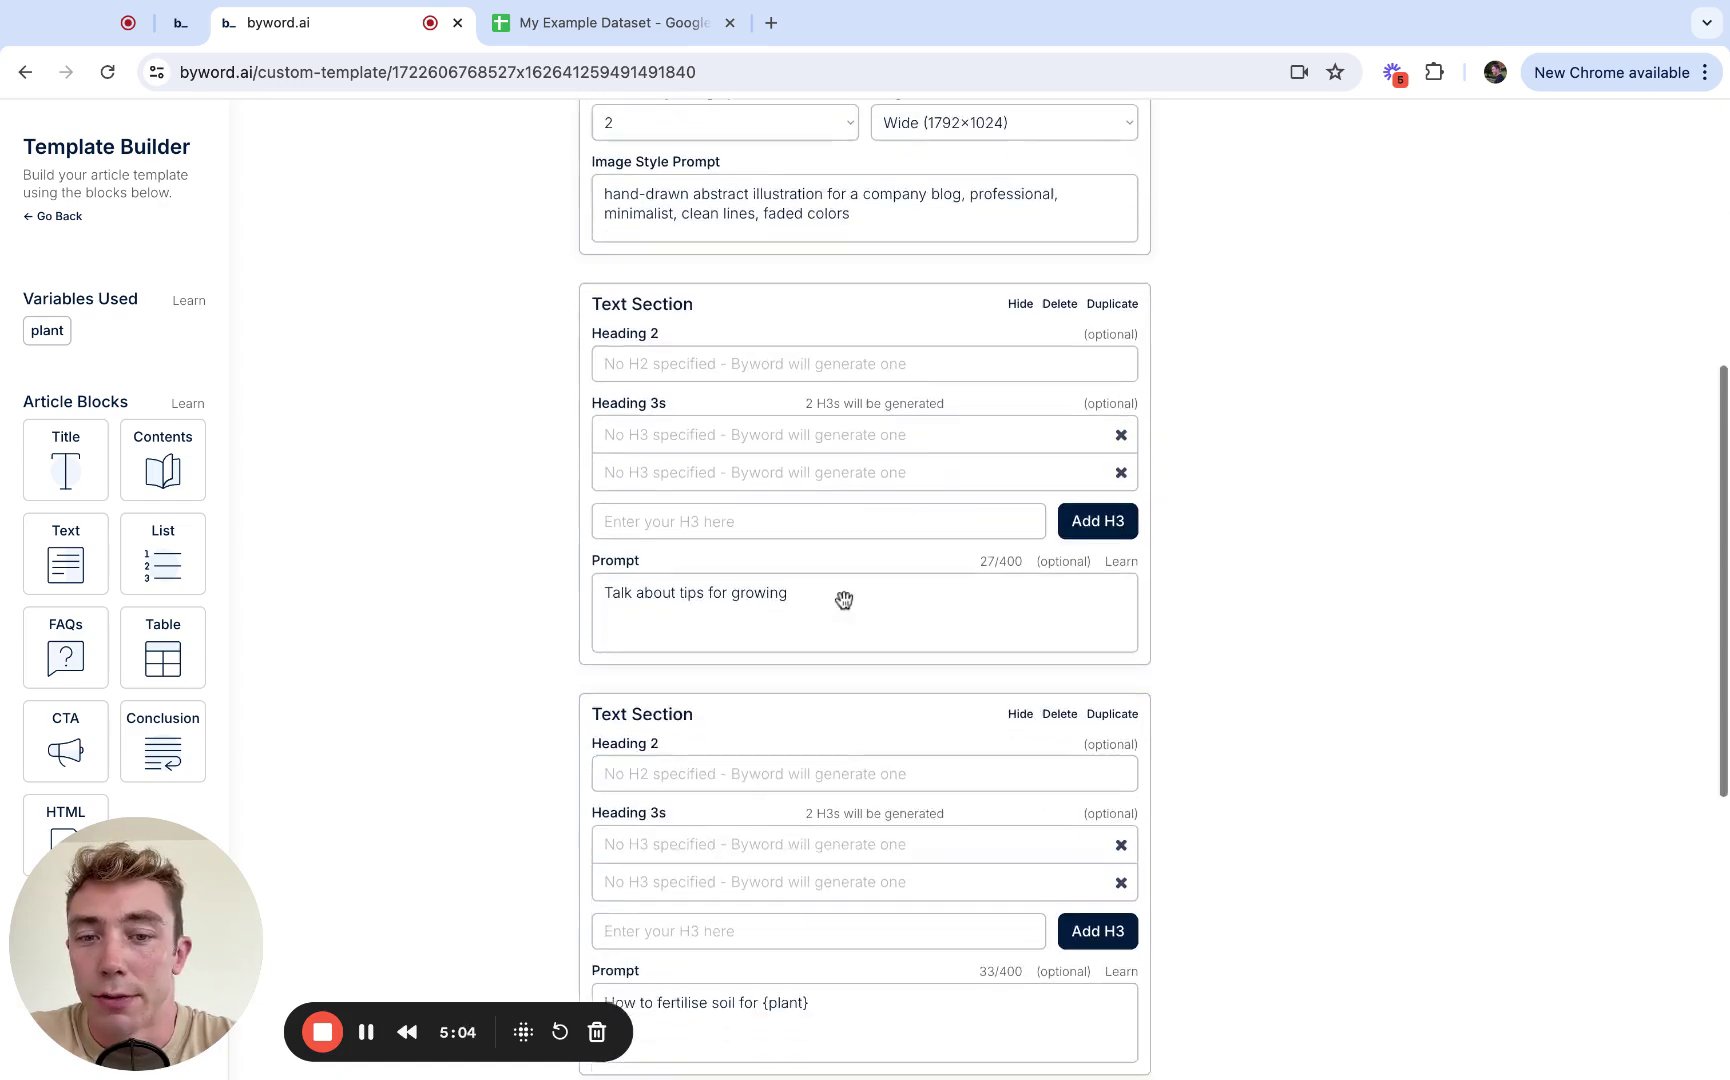
pyautogui.scroll(-3, 866, 553)
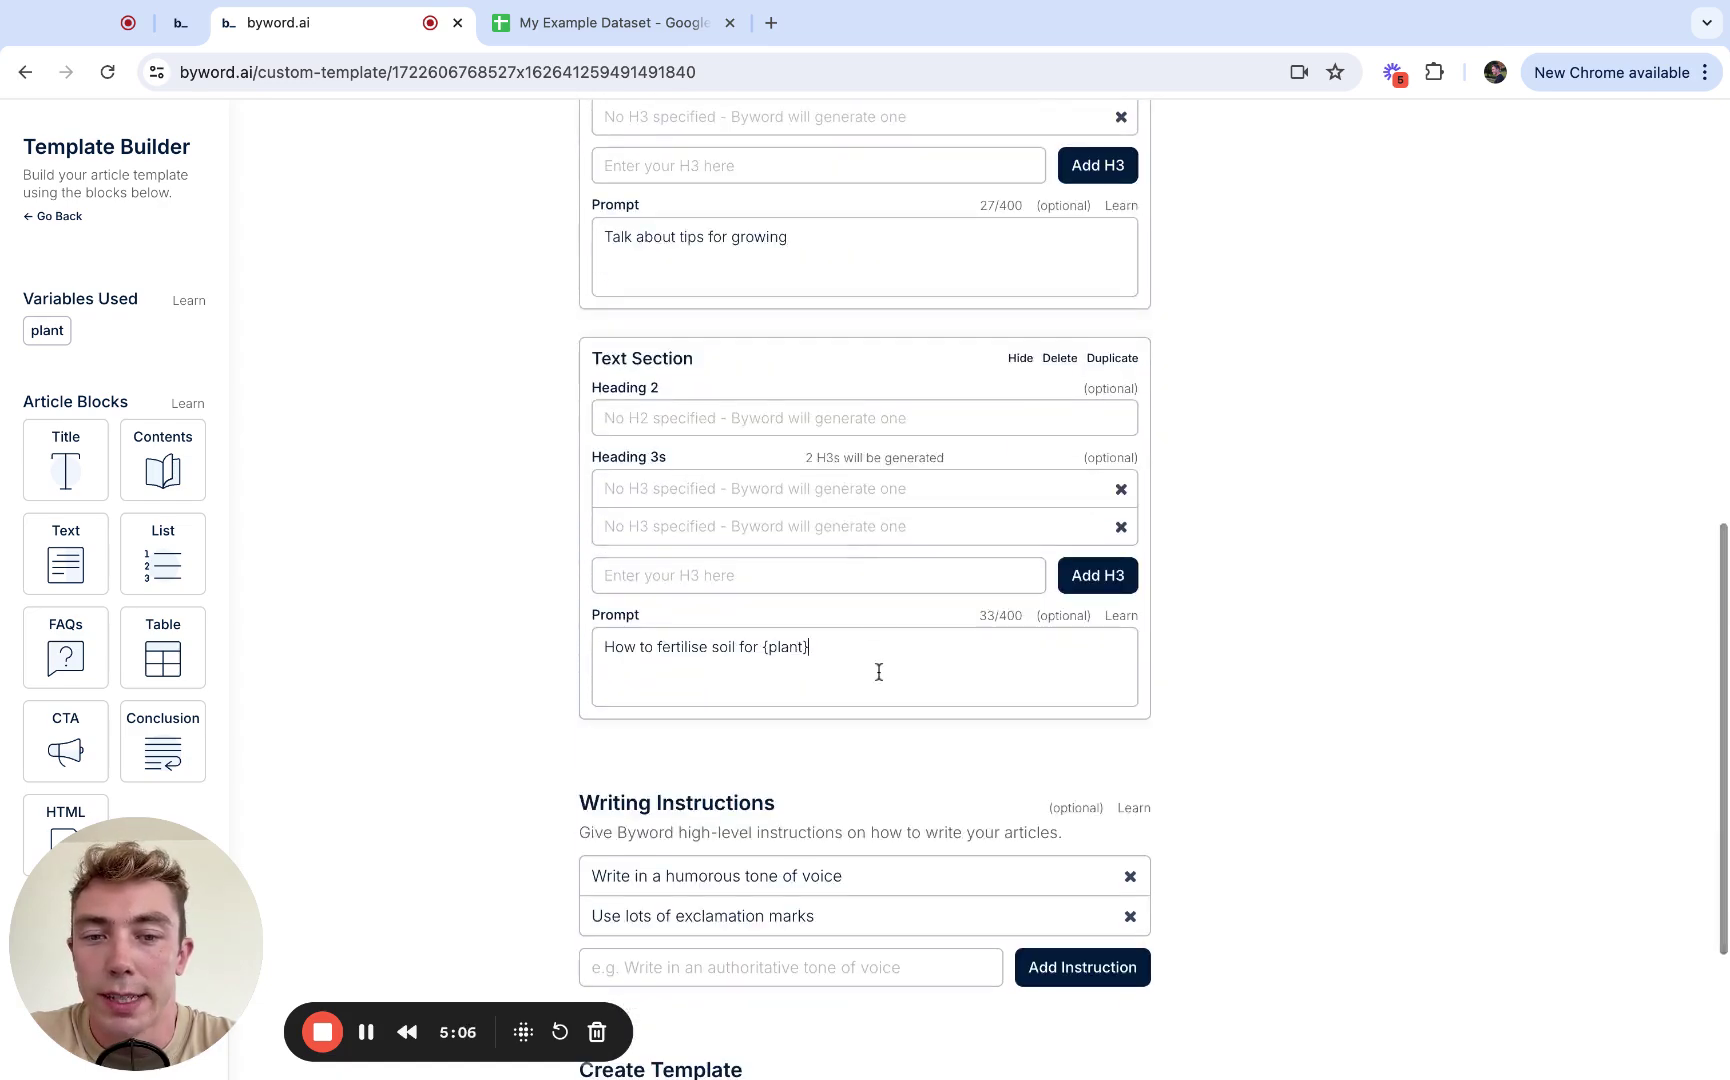
pyautogui.scroll(-3, 1234, 702)
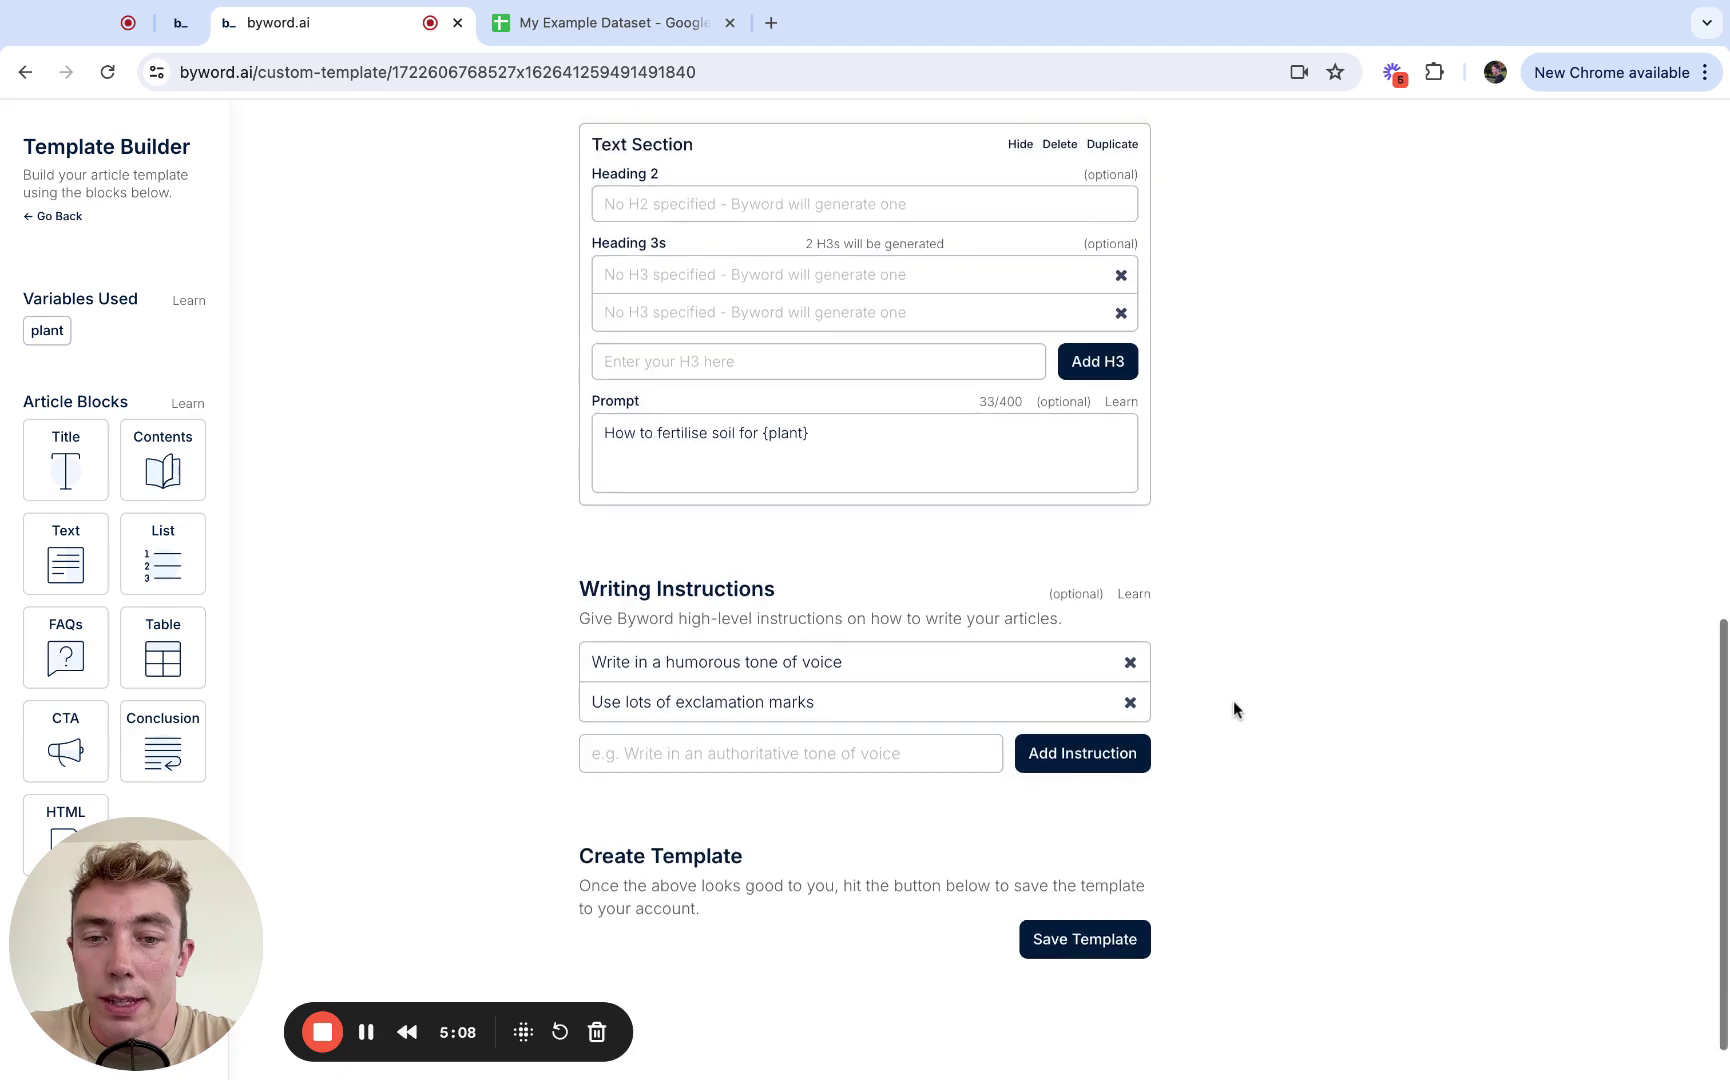
pyautogui.scroll(15, 1234, 702)
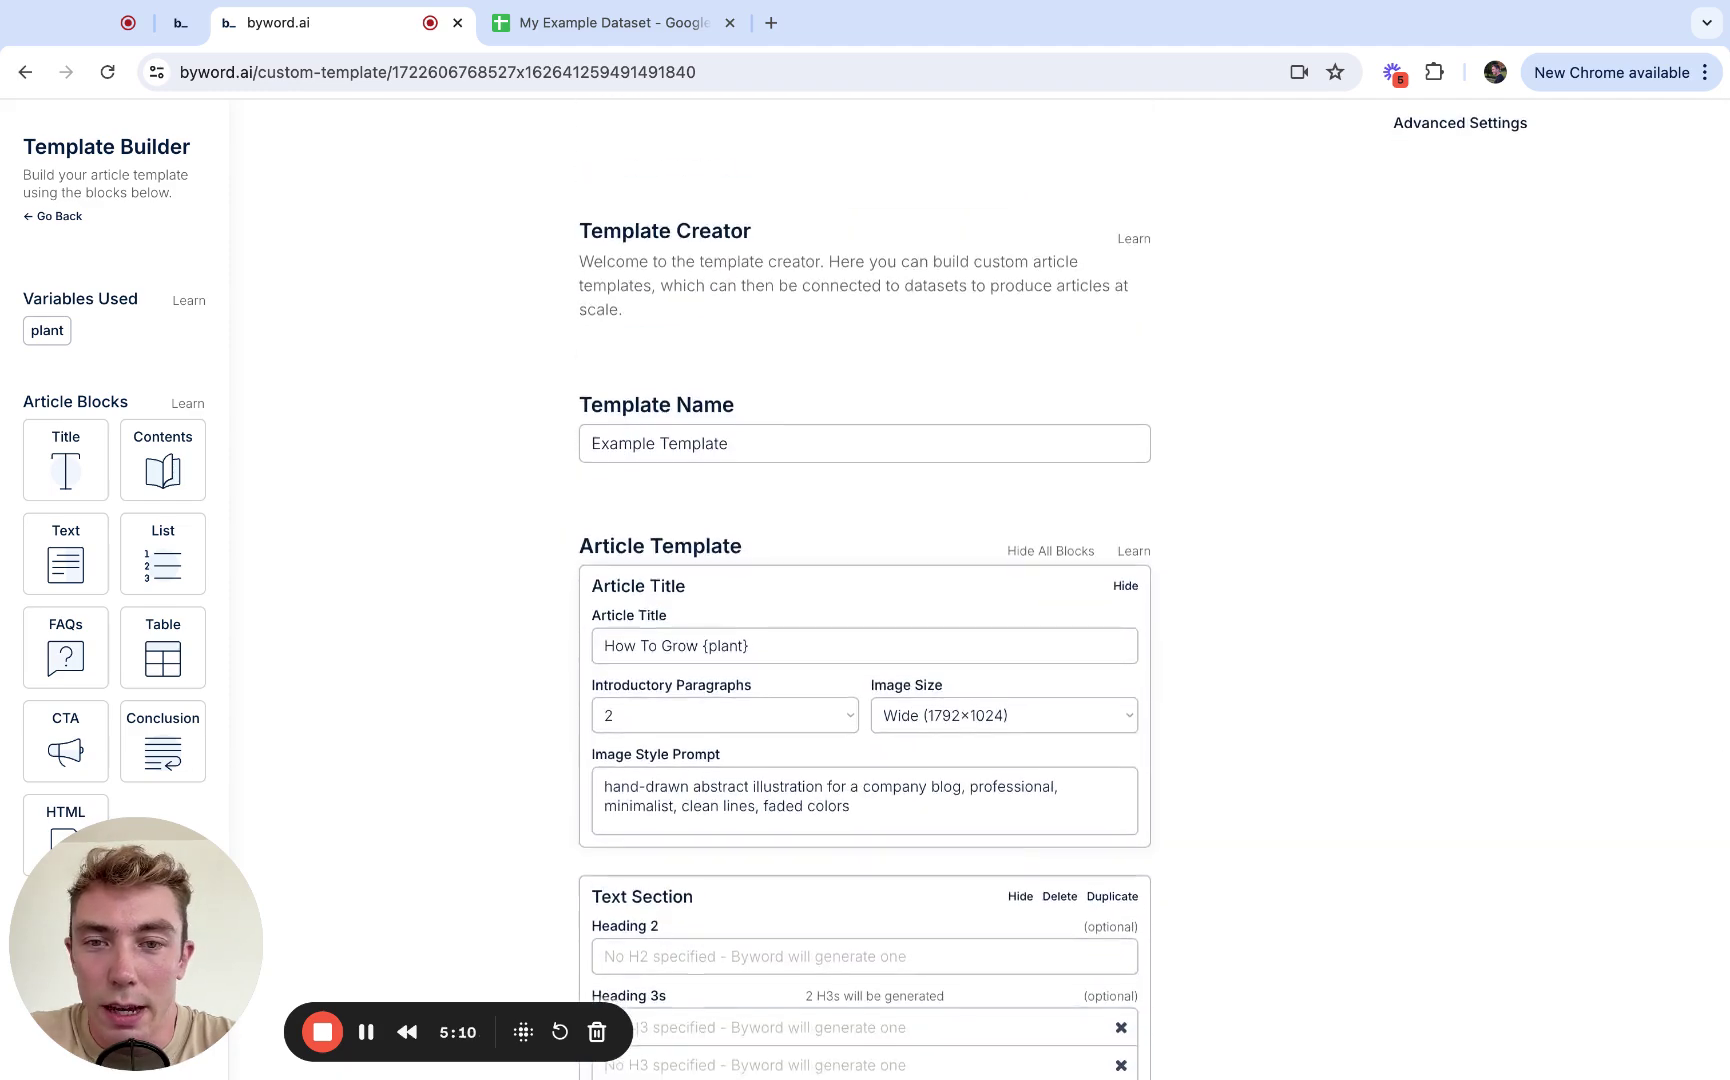
pyautogui.scroll(-12, 1234, 702)
pyautogui.scroll(-3, 1085, 885)
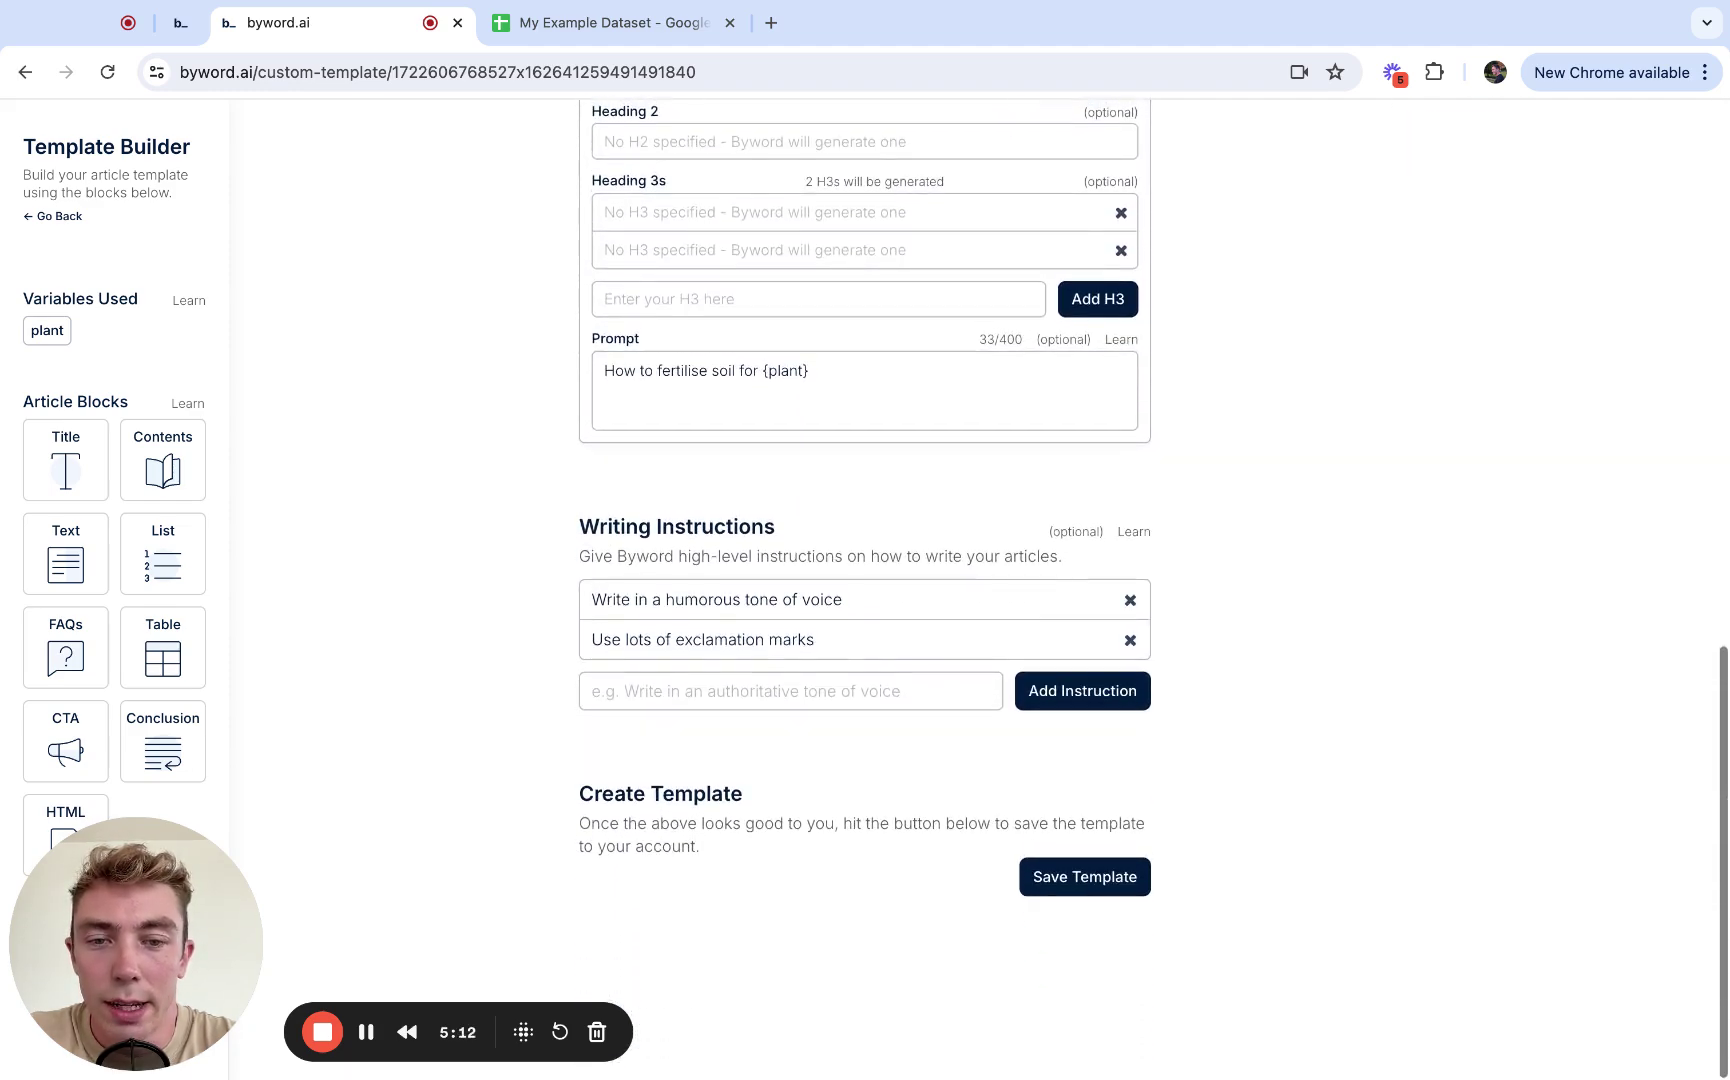
pyautogui.click(1085, 877)
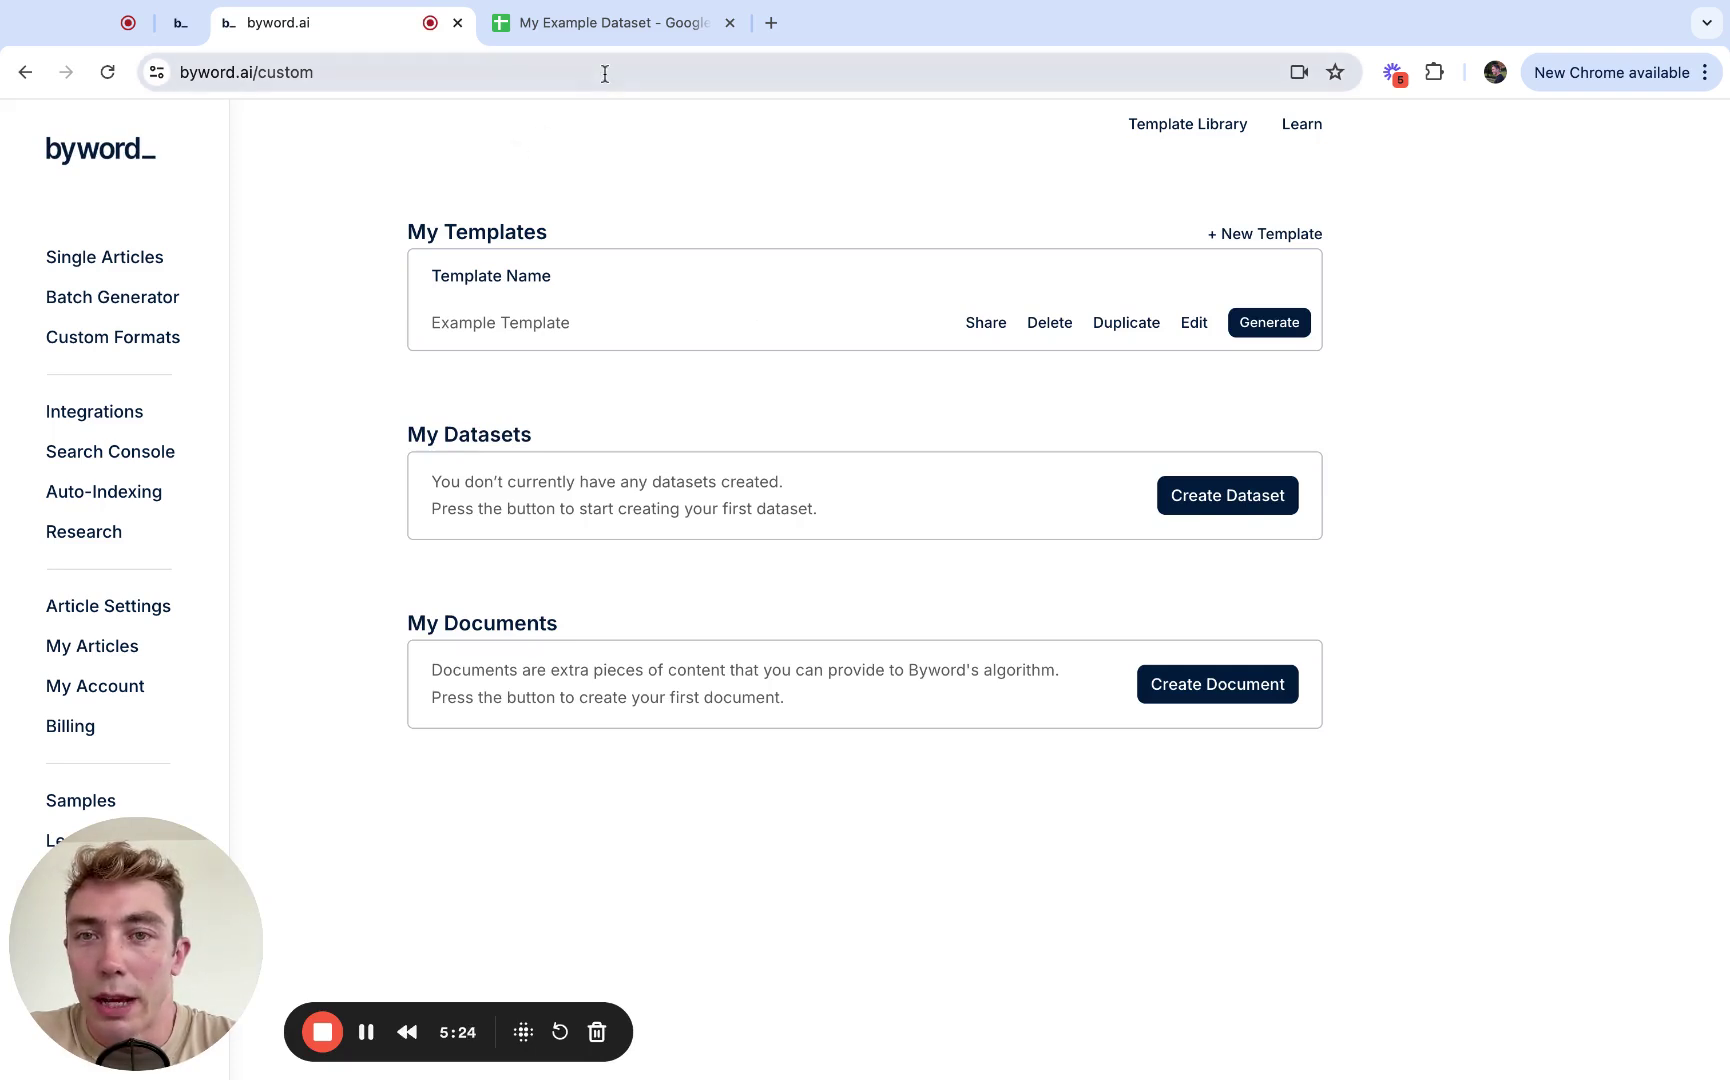
# Step: Switch to the My Example Dataset spreadsheet in Google Sheets and examine the Plant header and the plant names beneath it
pyautogui.click(619, 36)
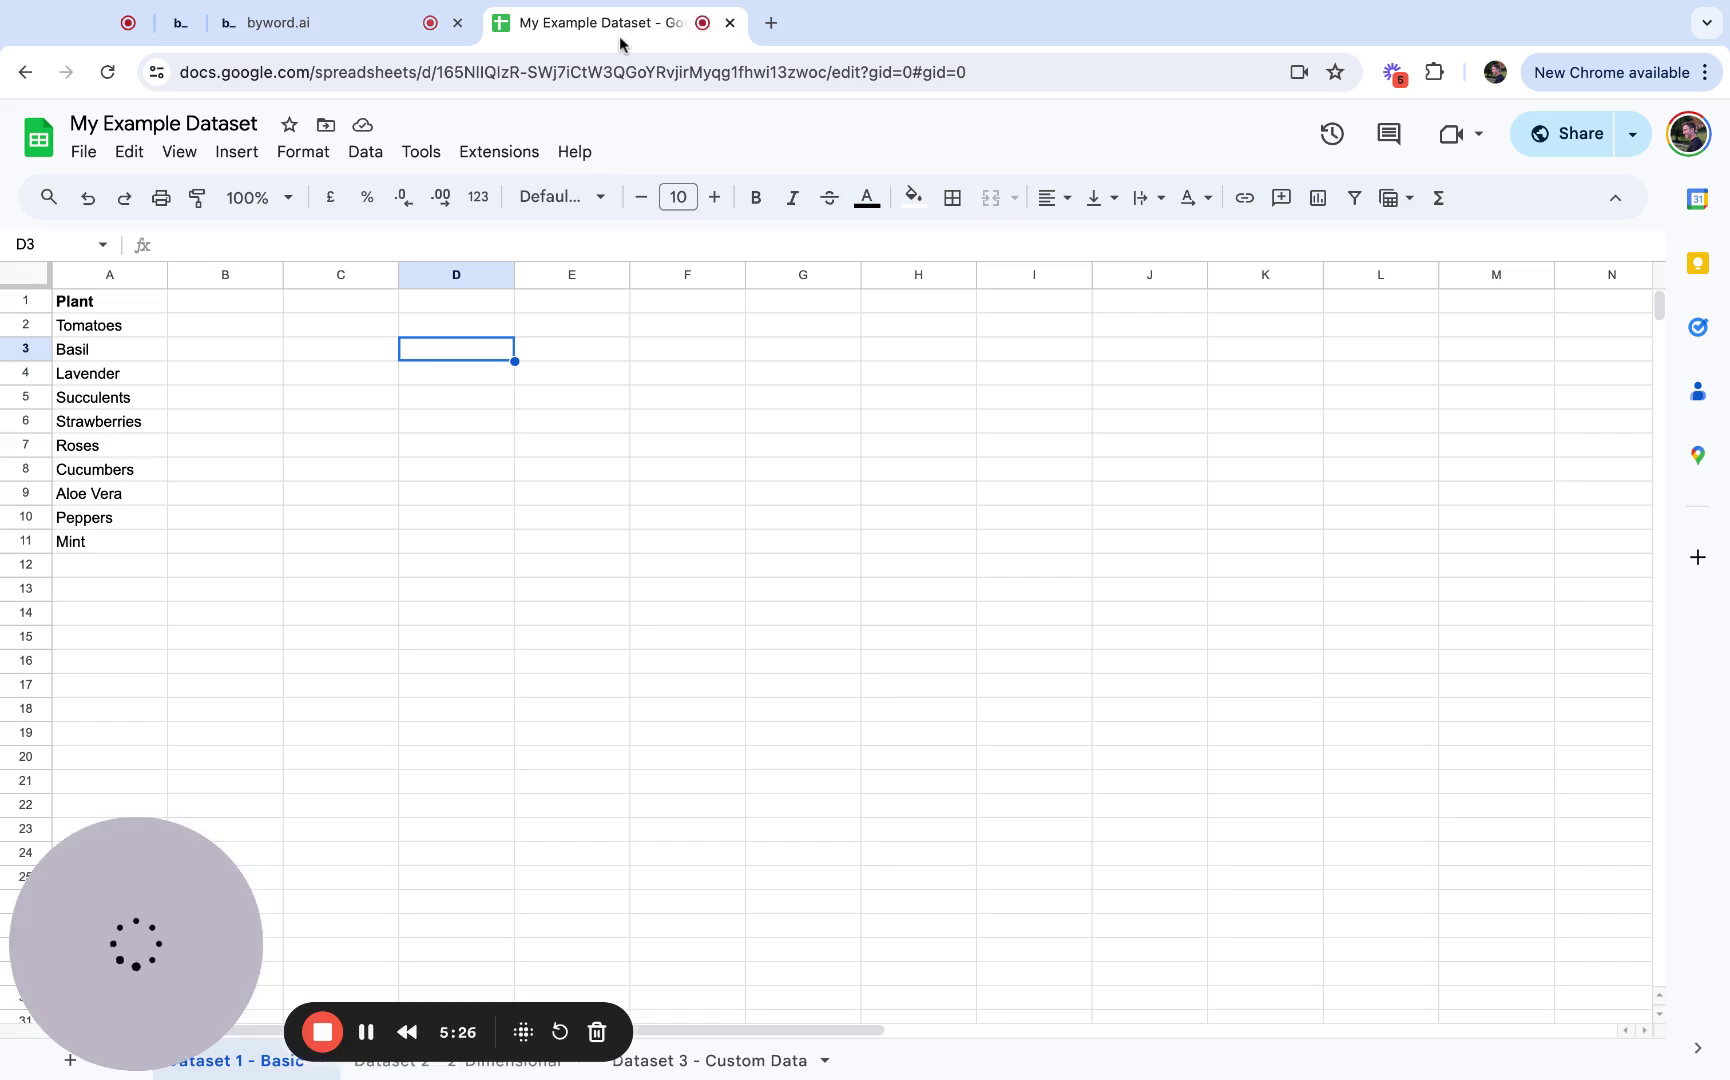
pyautogui.click(335, 524)
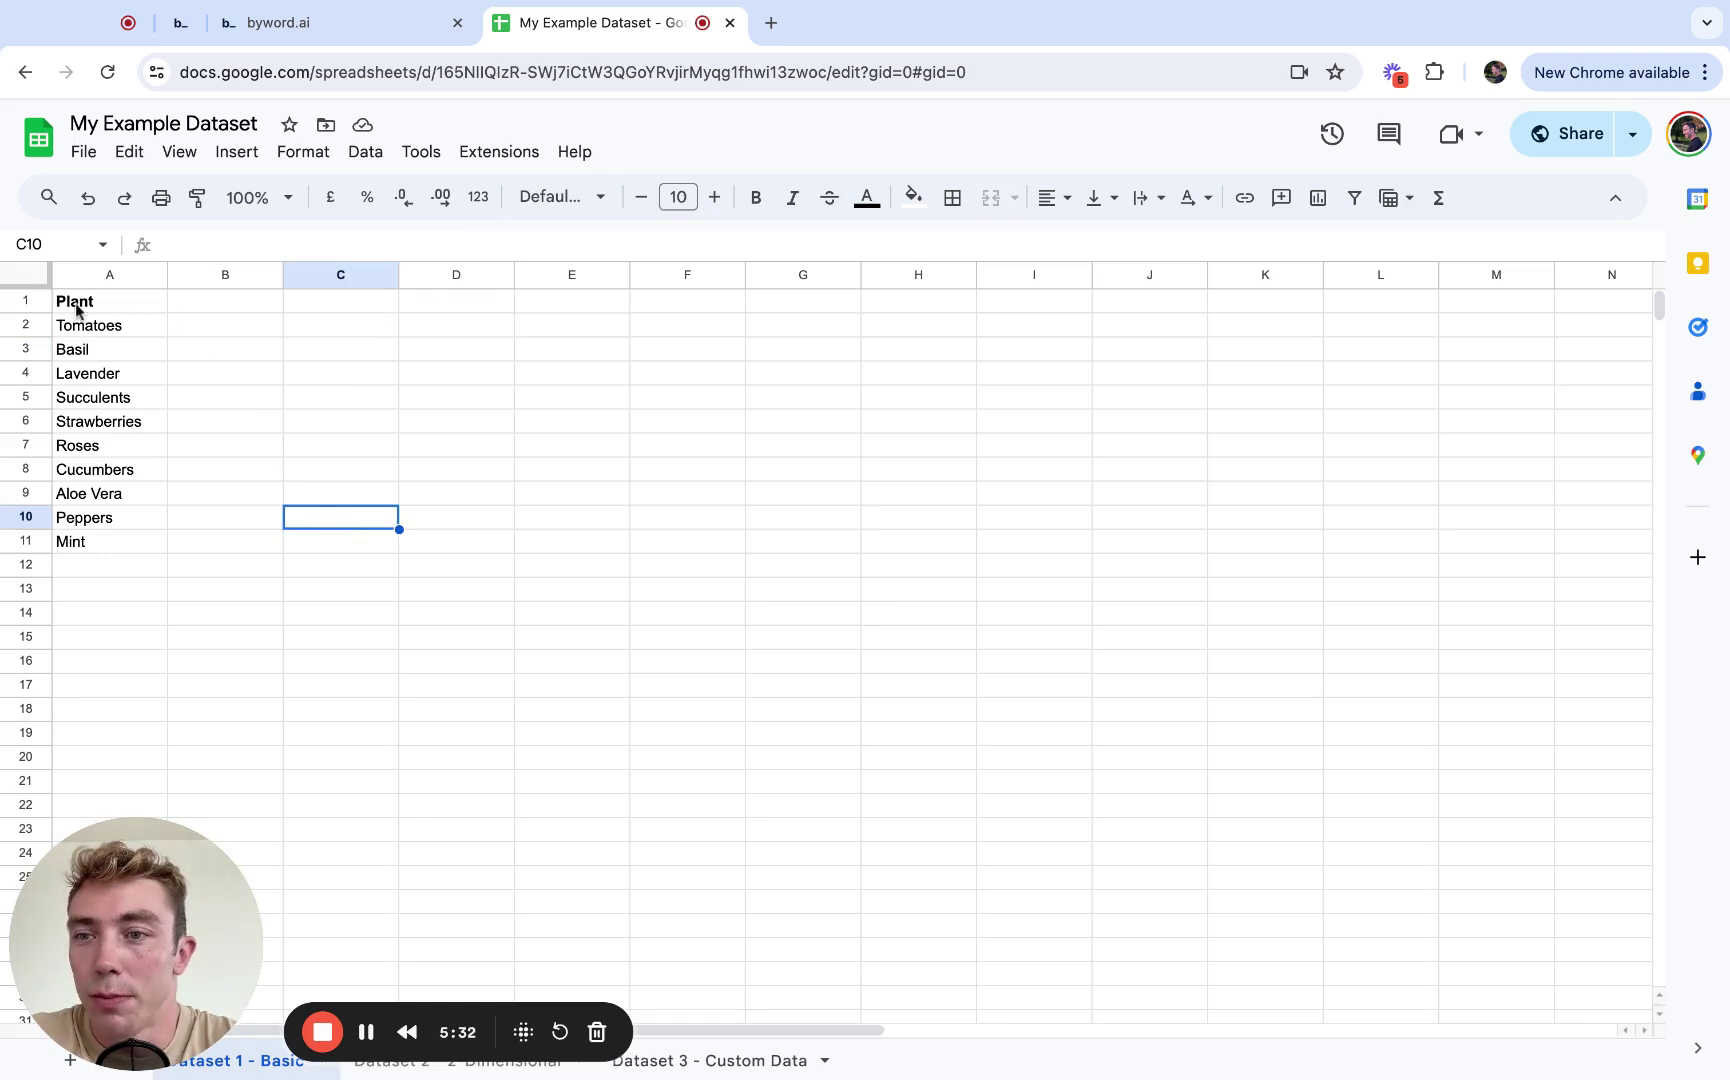
pyautogui.click(42, 305)
pyautogui.click(106, 306)
pyautogui.click(124, 324)
pyautogui.hotkey('ctrl', 'shift', 'Down')
pyautogui.click(278, 376)
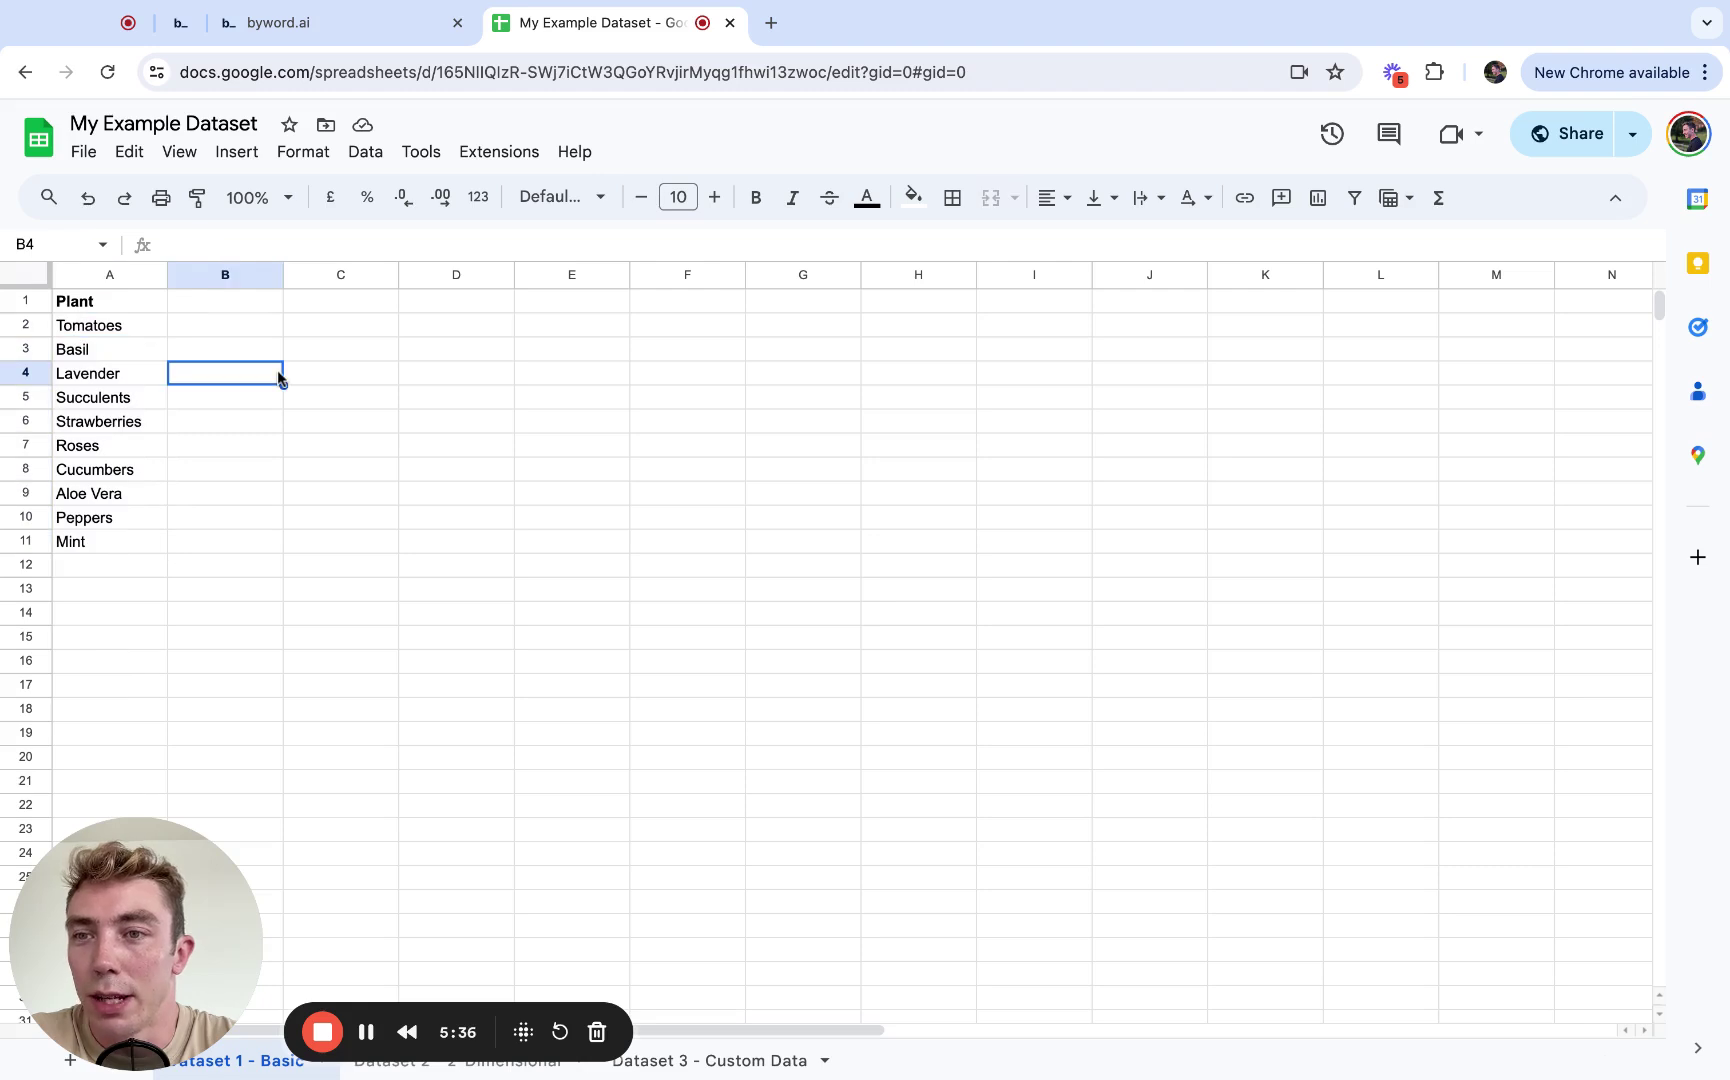
# Step: Download the Dataset 1 - Basic sheet as comma-separated values (.csv) and return to Byword's custom formats page
pyautogui.click(84, 160)
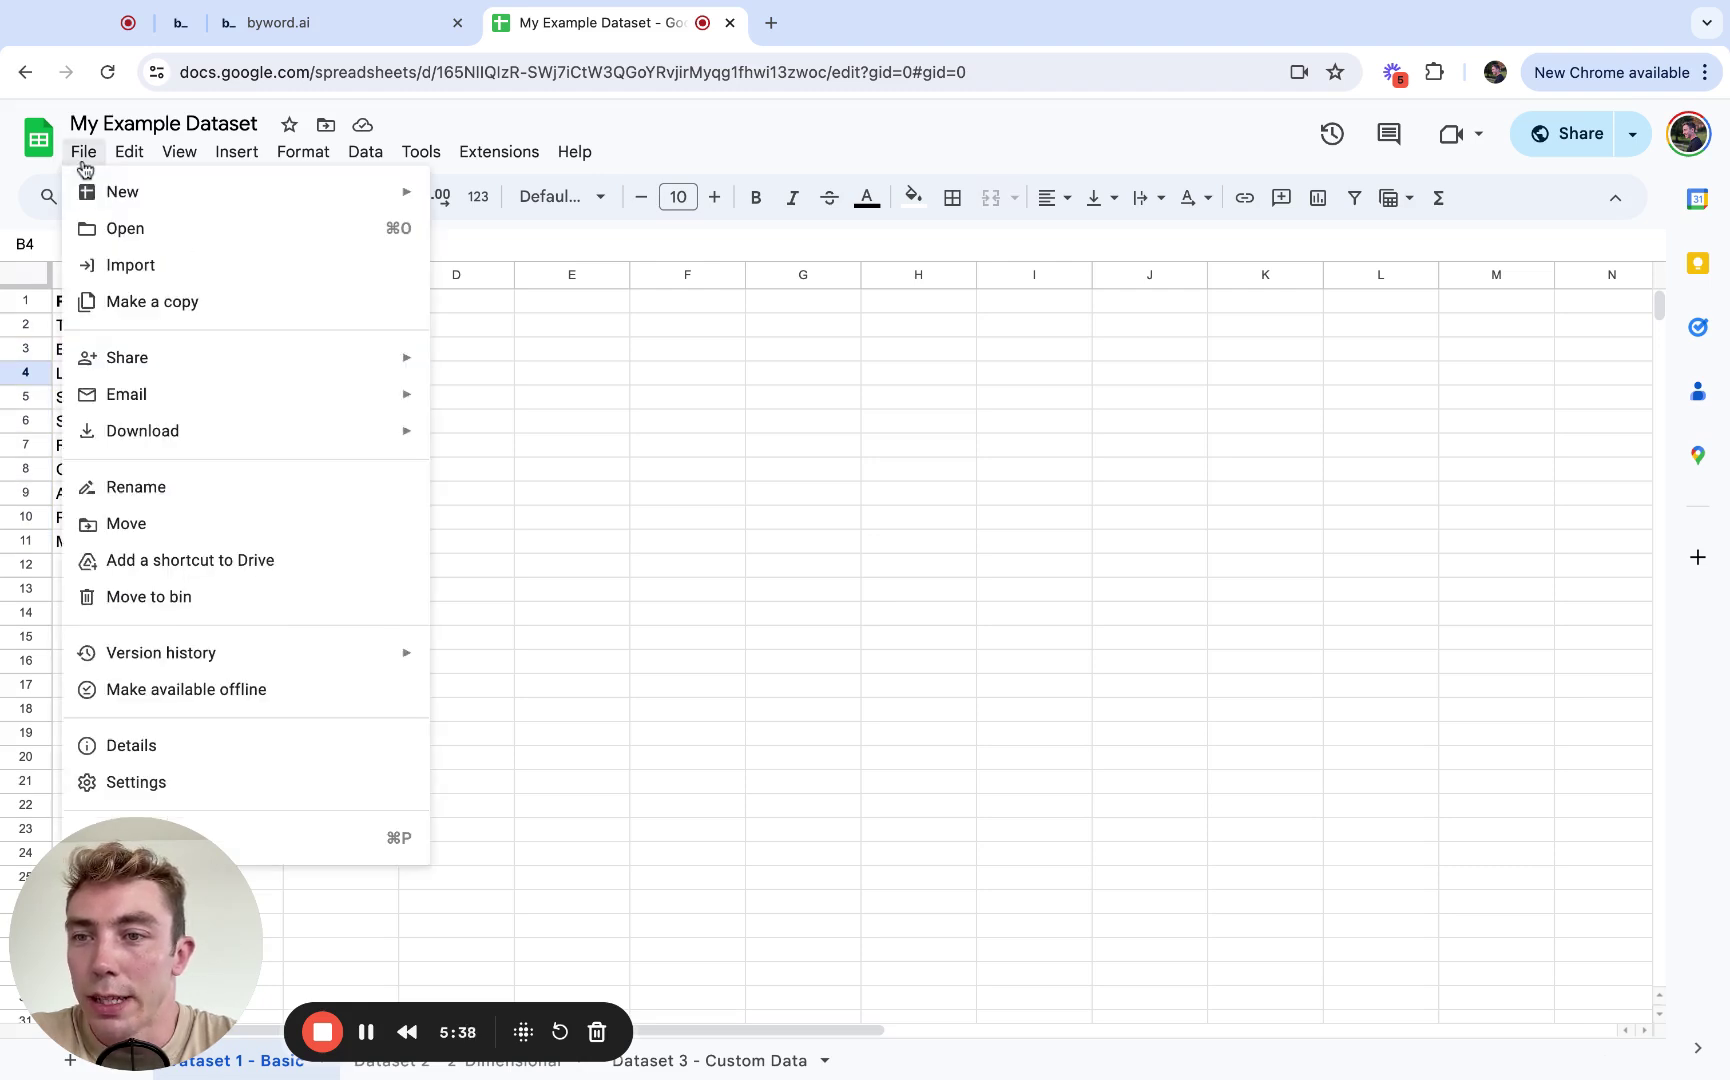
pyautogui.moveTo(291, 428)
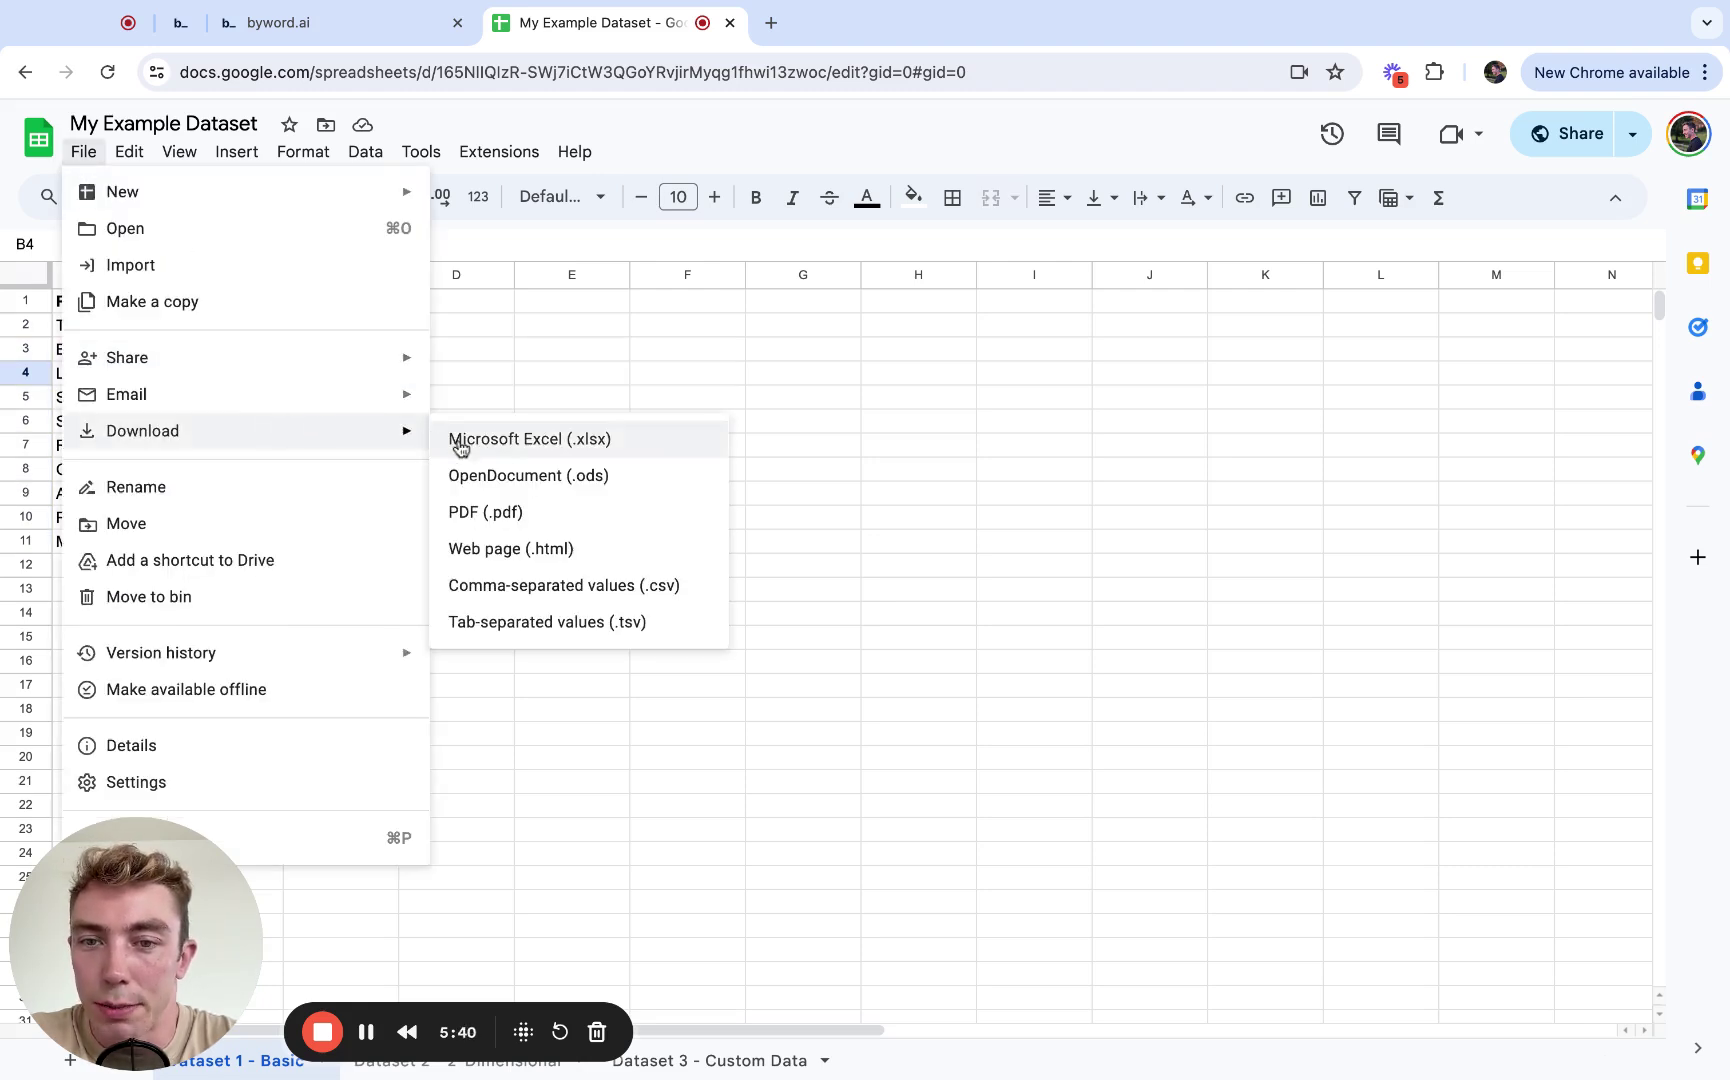
pyautogui.click(604, 584)
pyautogui.click(364, 42)
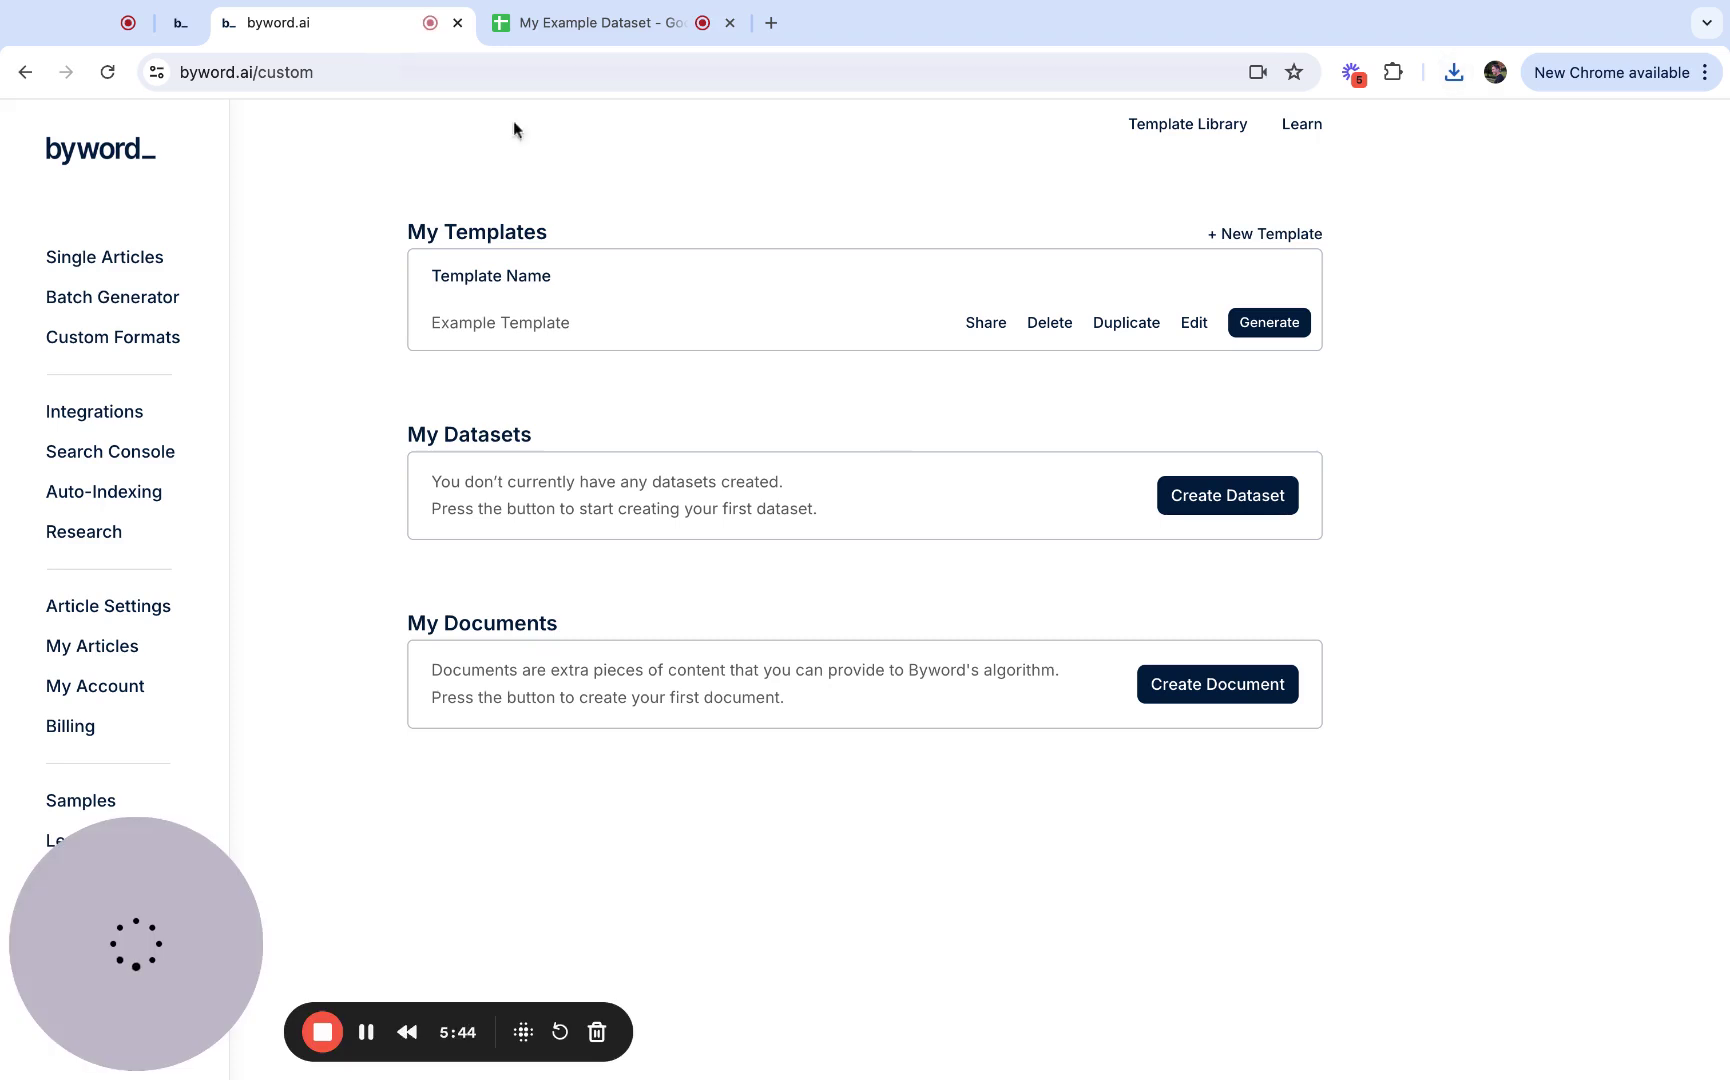
# Step: Create a new dataset named "Example Dataset 1" and upload the "My Example Dataset - Dataset 1 - Basic" CSV file to it
pyautogui.click(1238, 503)
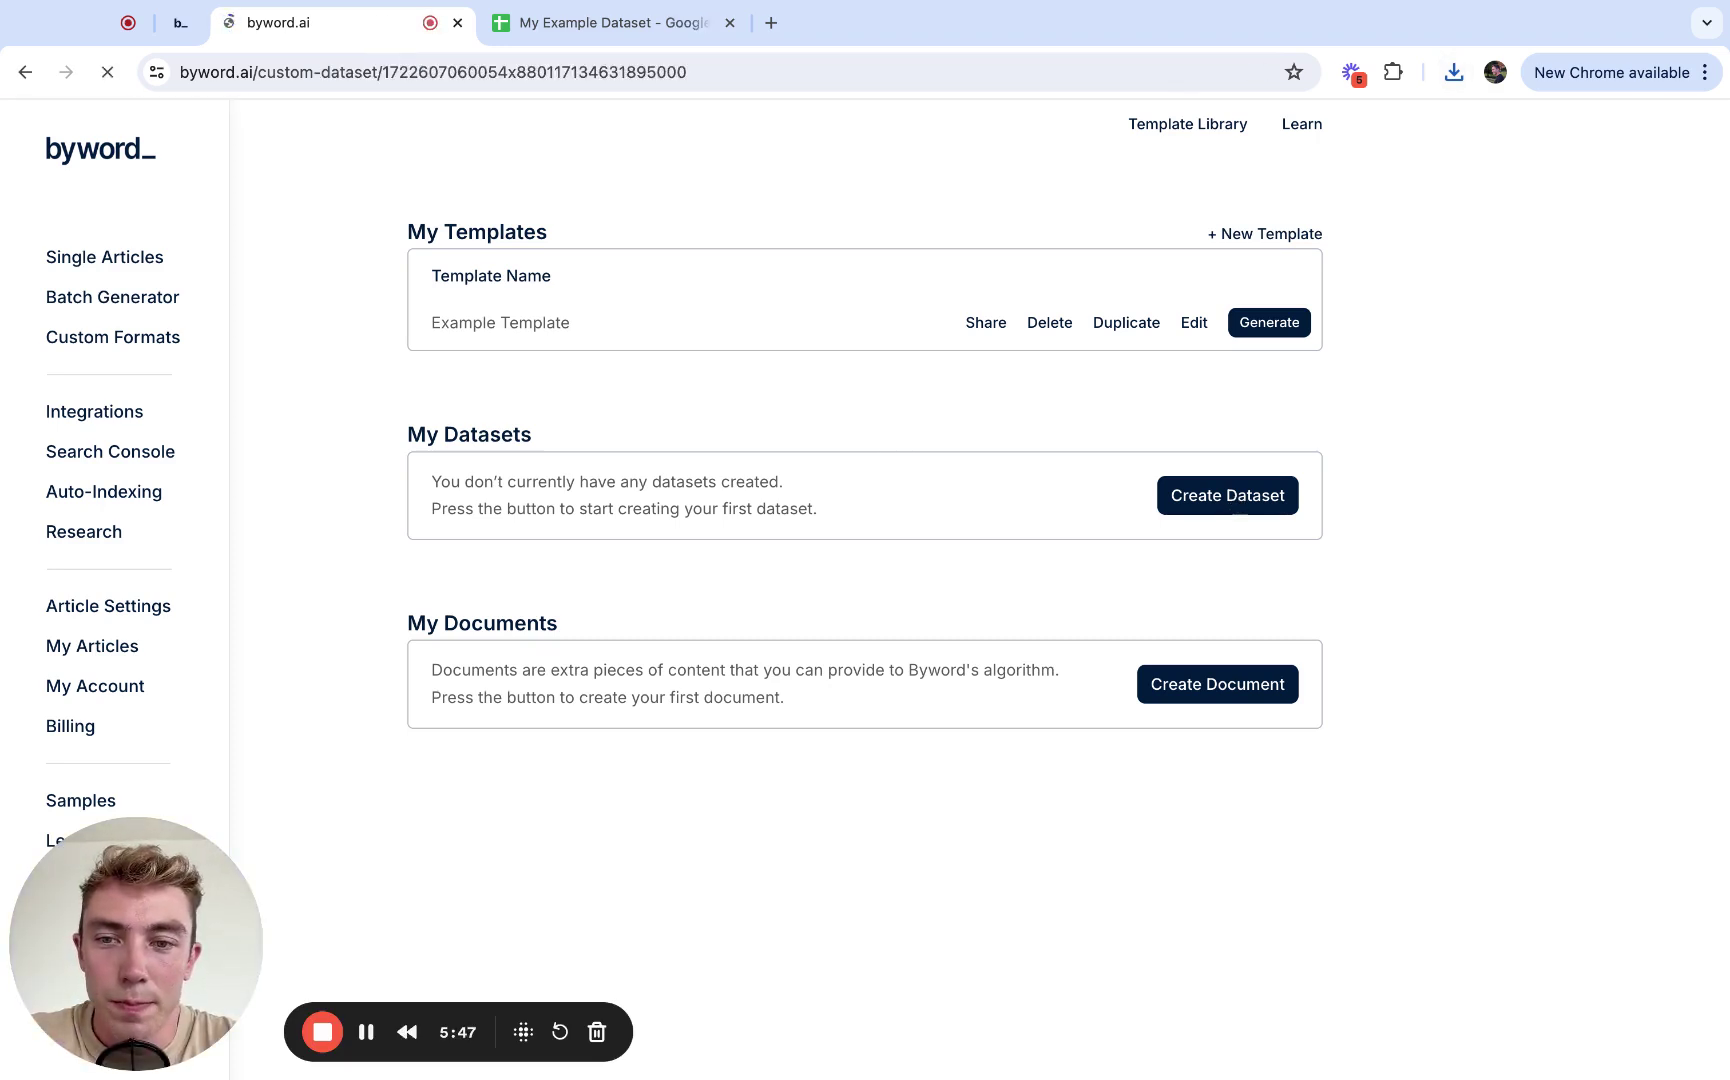
pyautogui.click(847, 397)
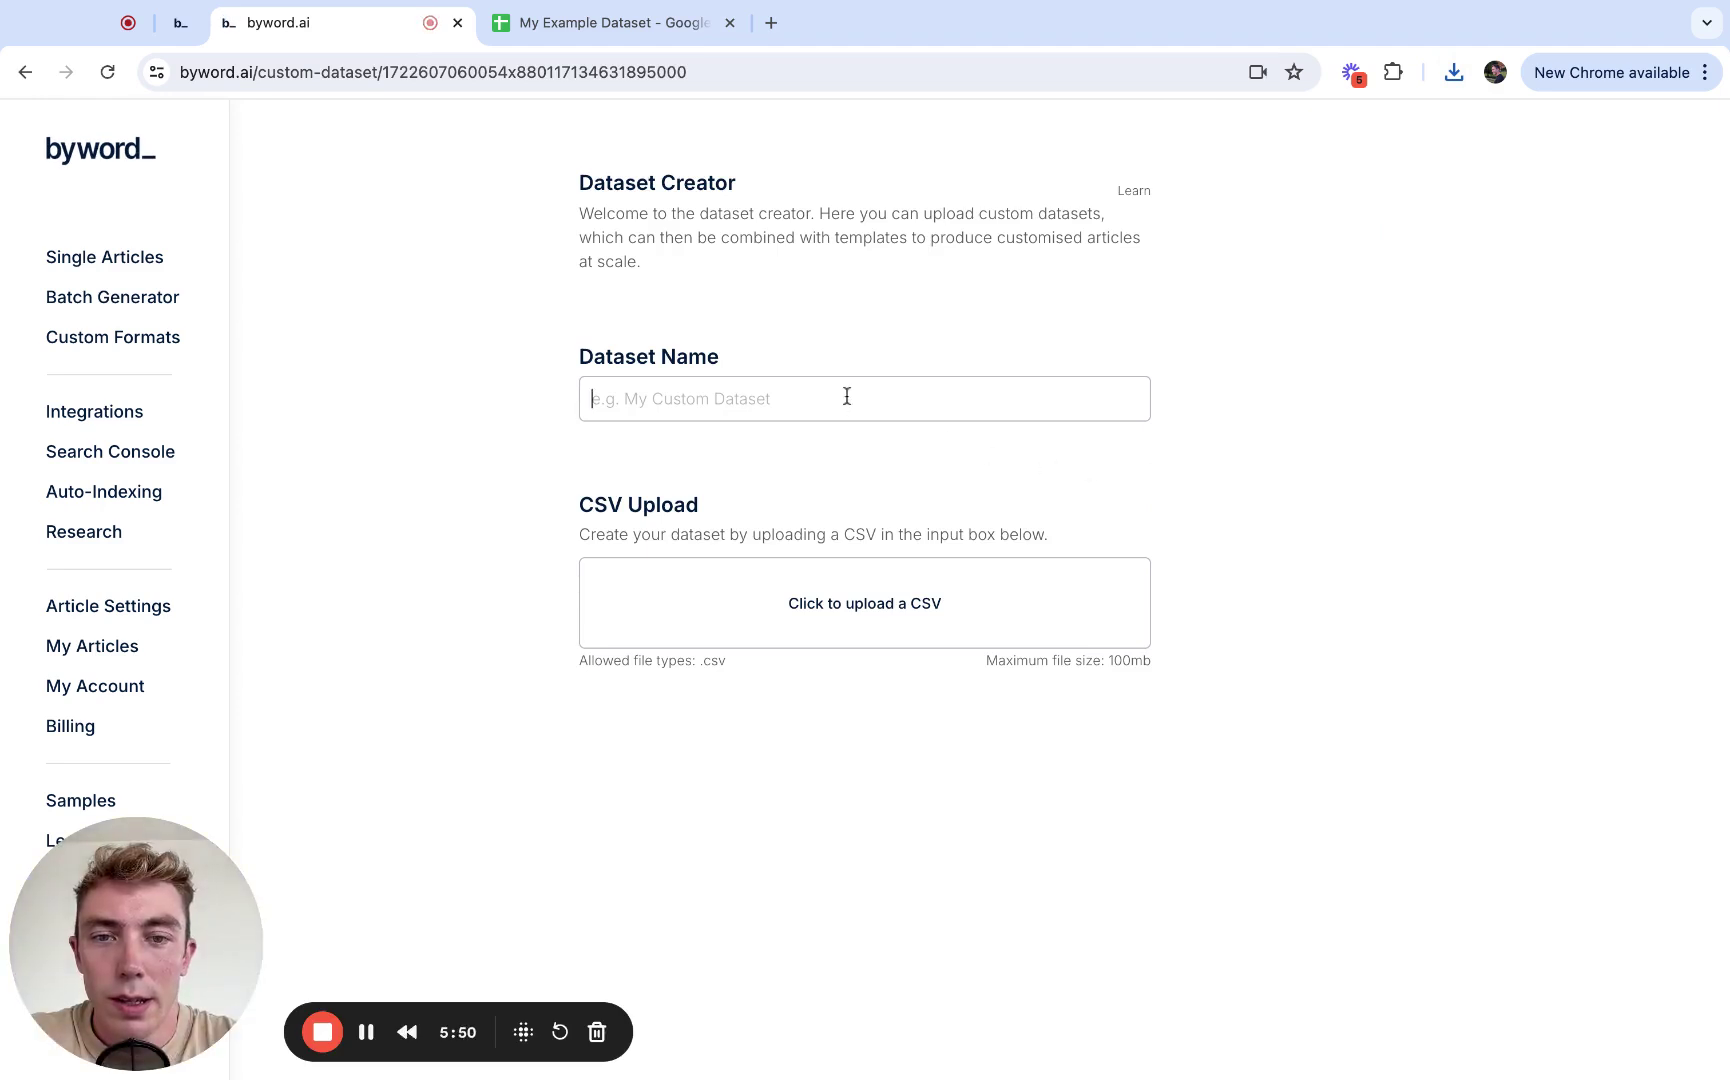
pyautogui.write('Example Dataset 1')
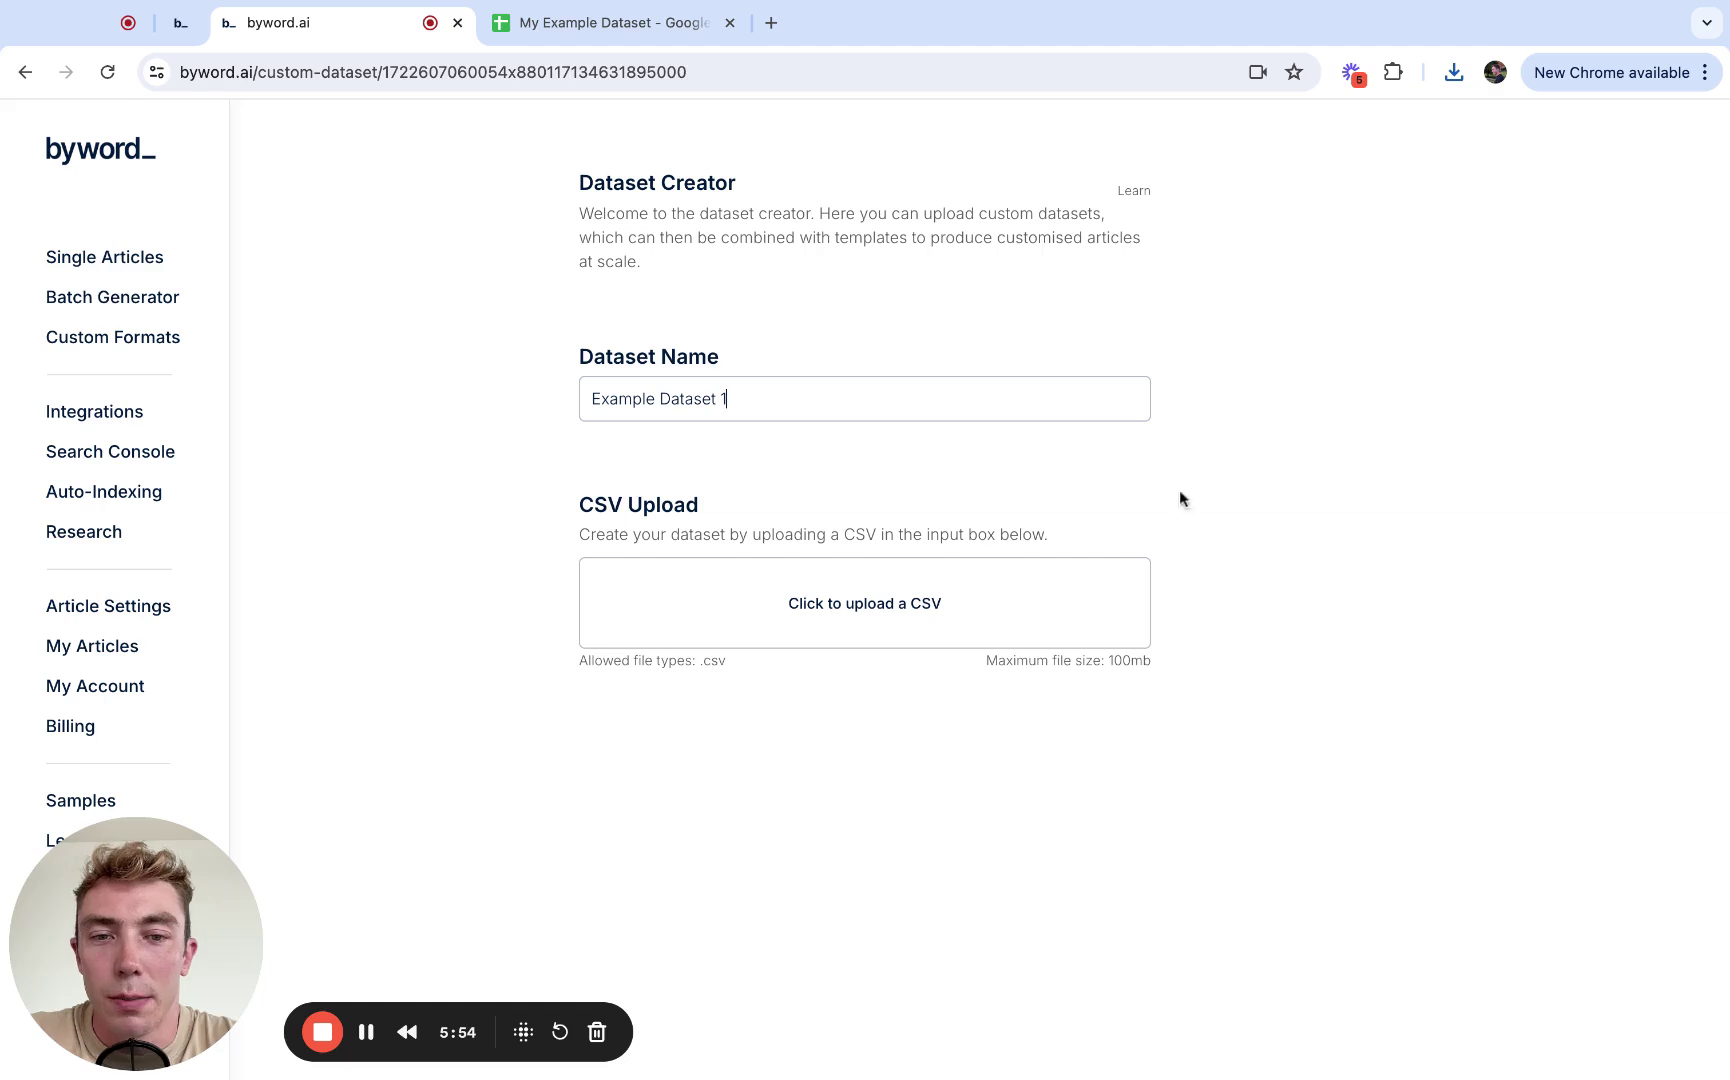
pyautogui.click(926, 590)
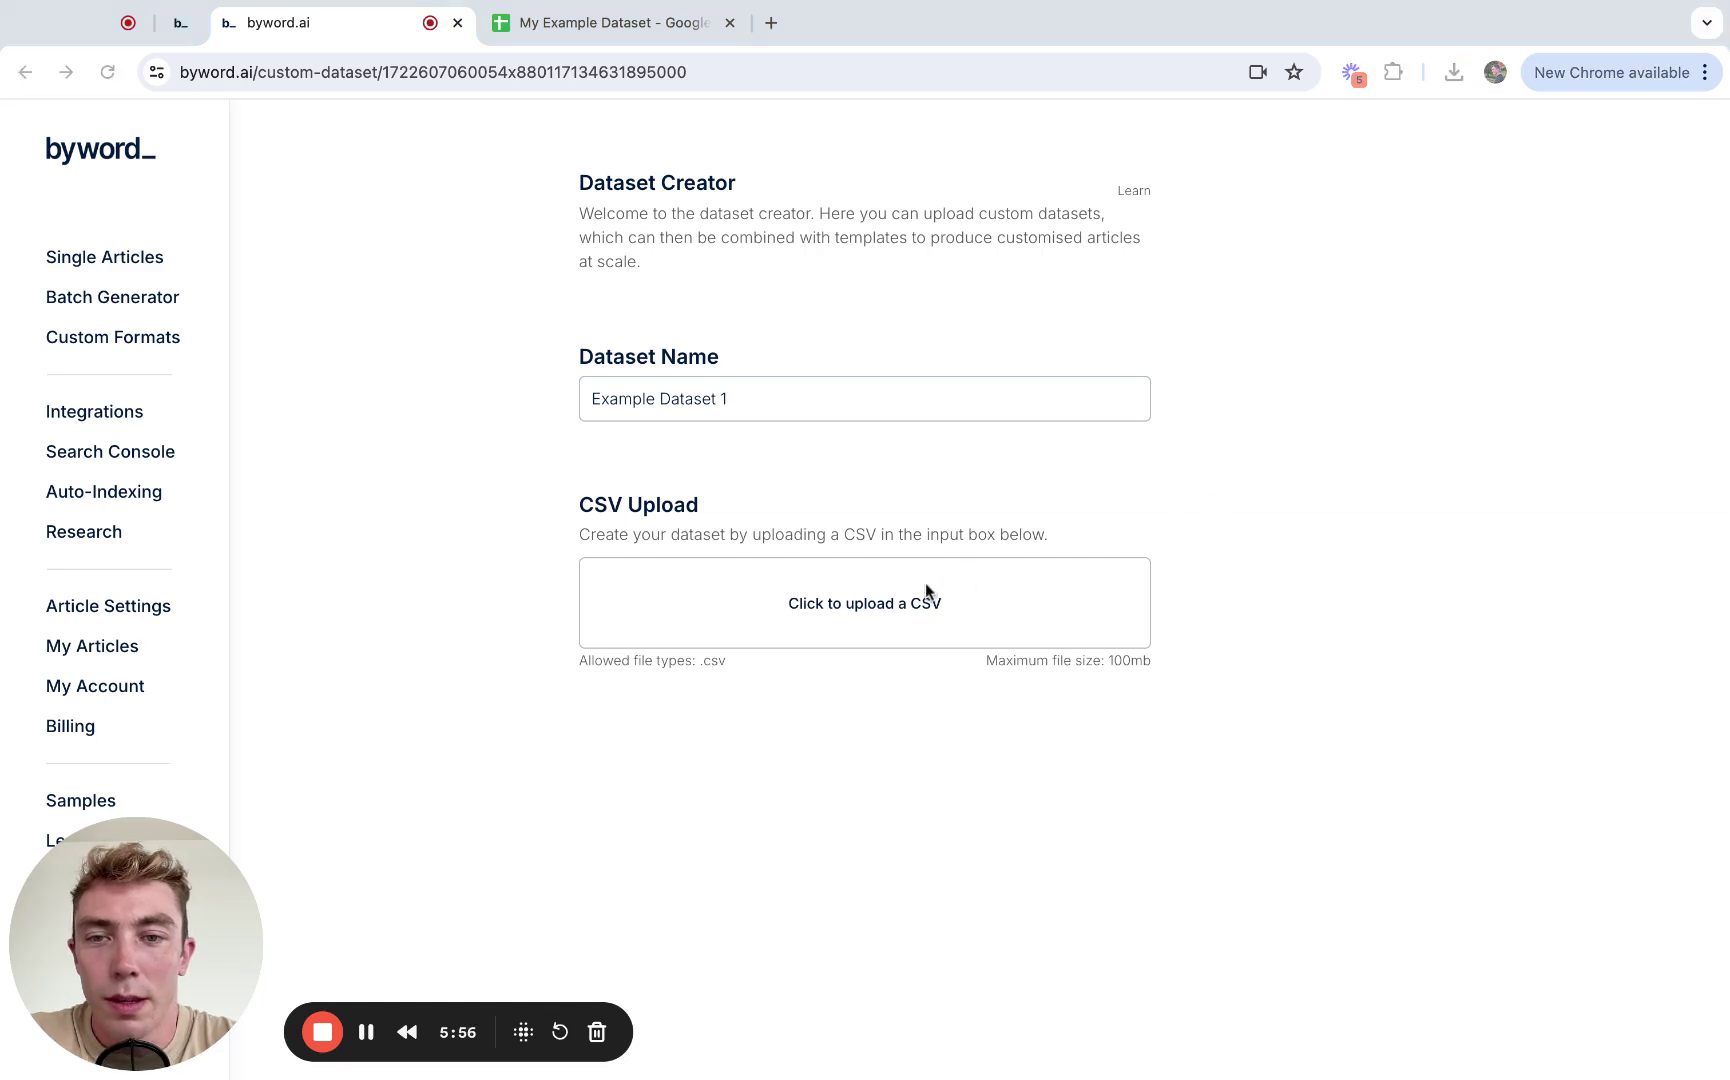
pyautogui.click(1203, 579)
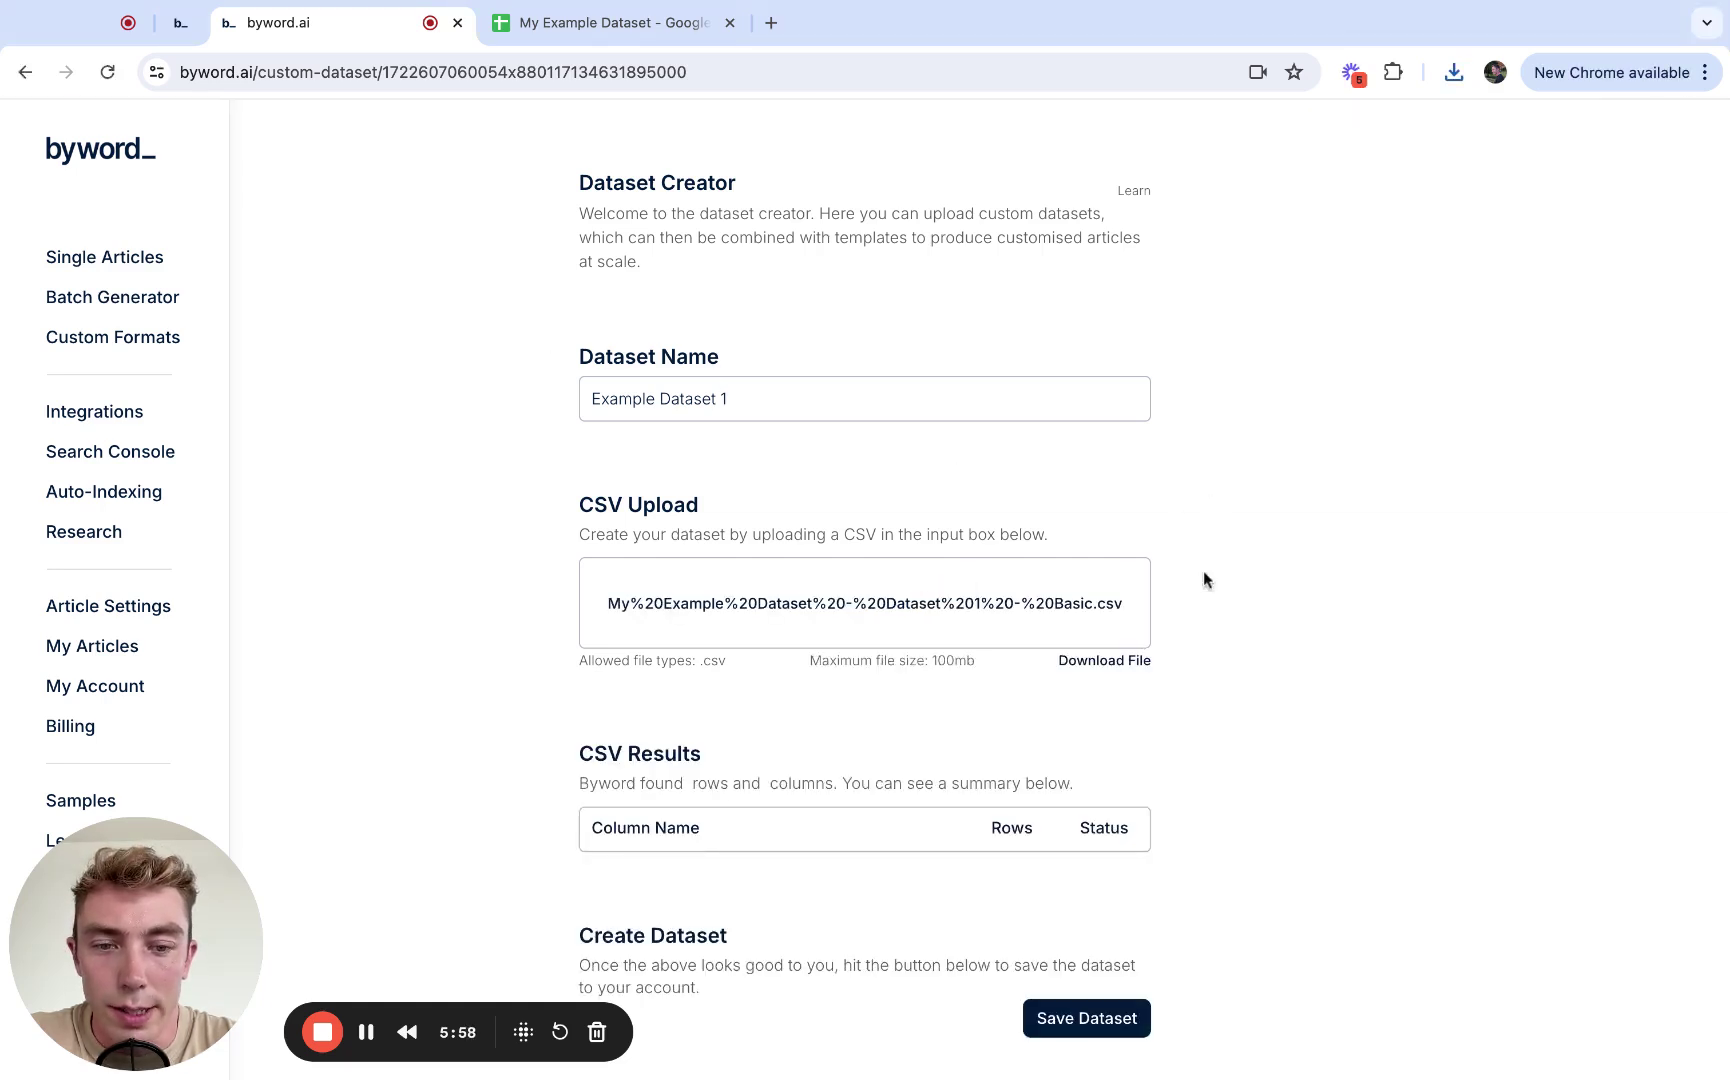
# Step: Check the CSV results for the Plant column and save the dataset to the account
pyautogui.scroll(-3, 1203, 570)
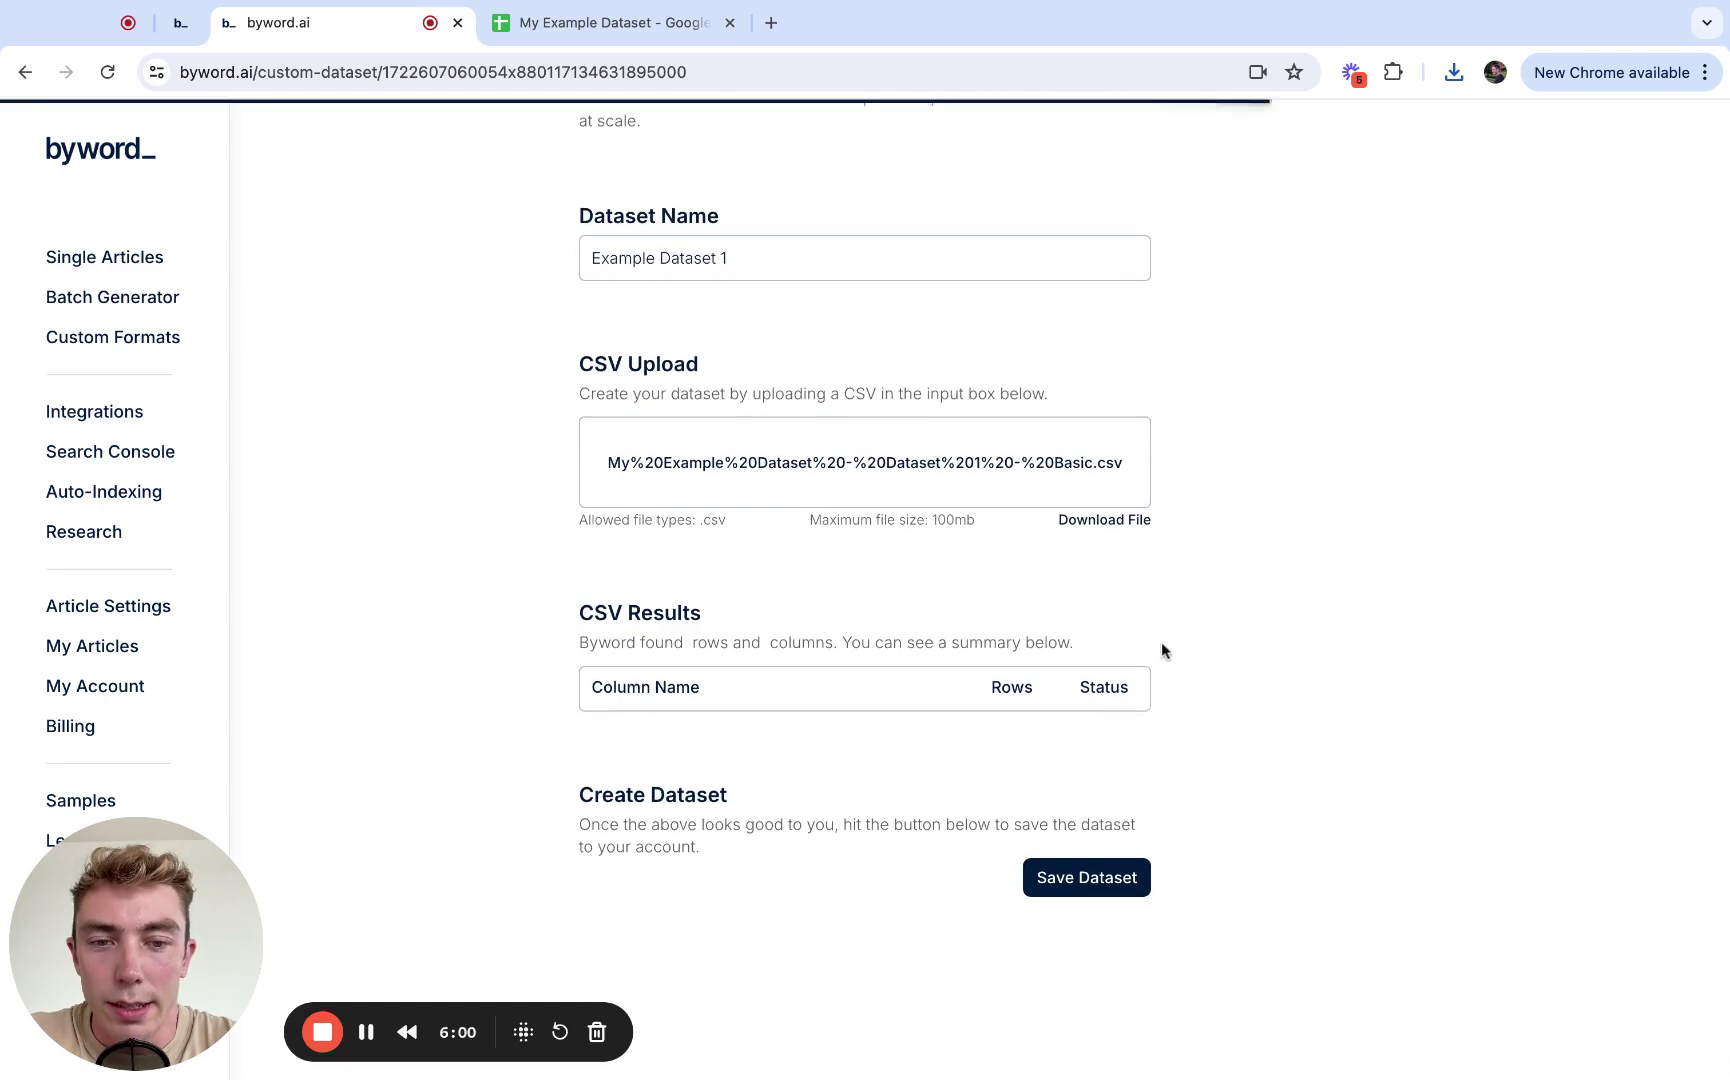
pyautogui.scroll(-1, 1141, 653)
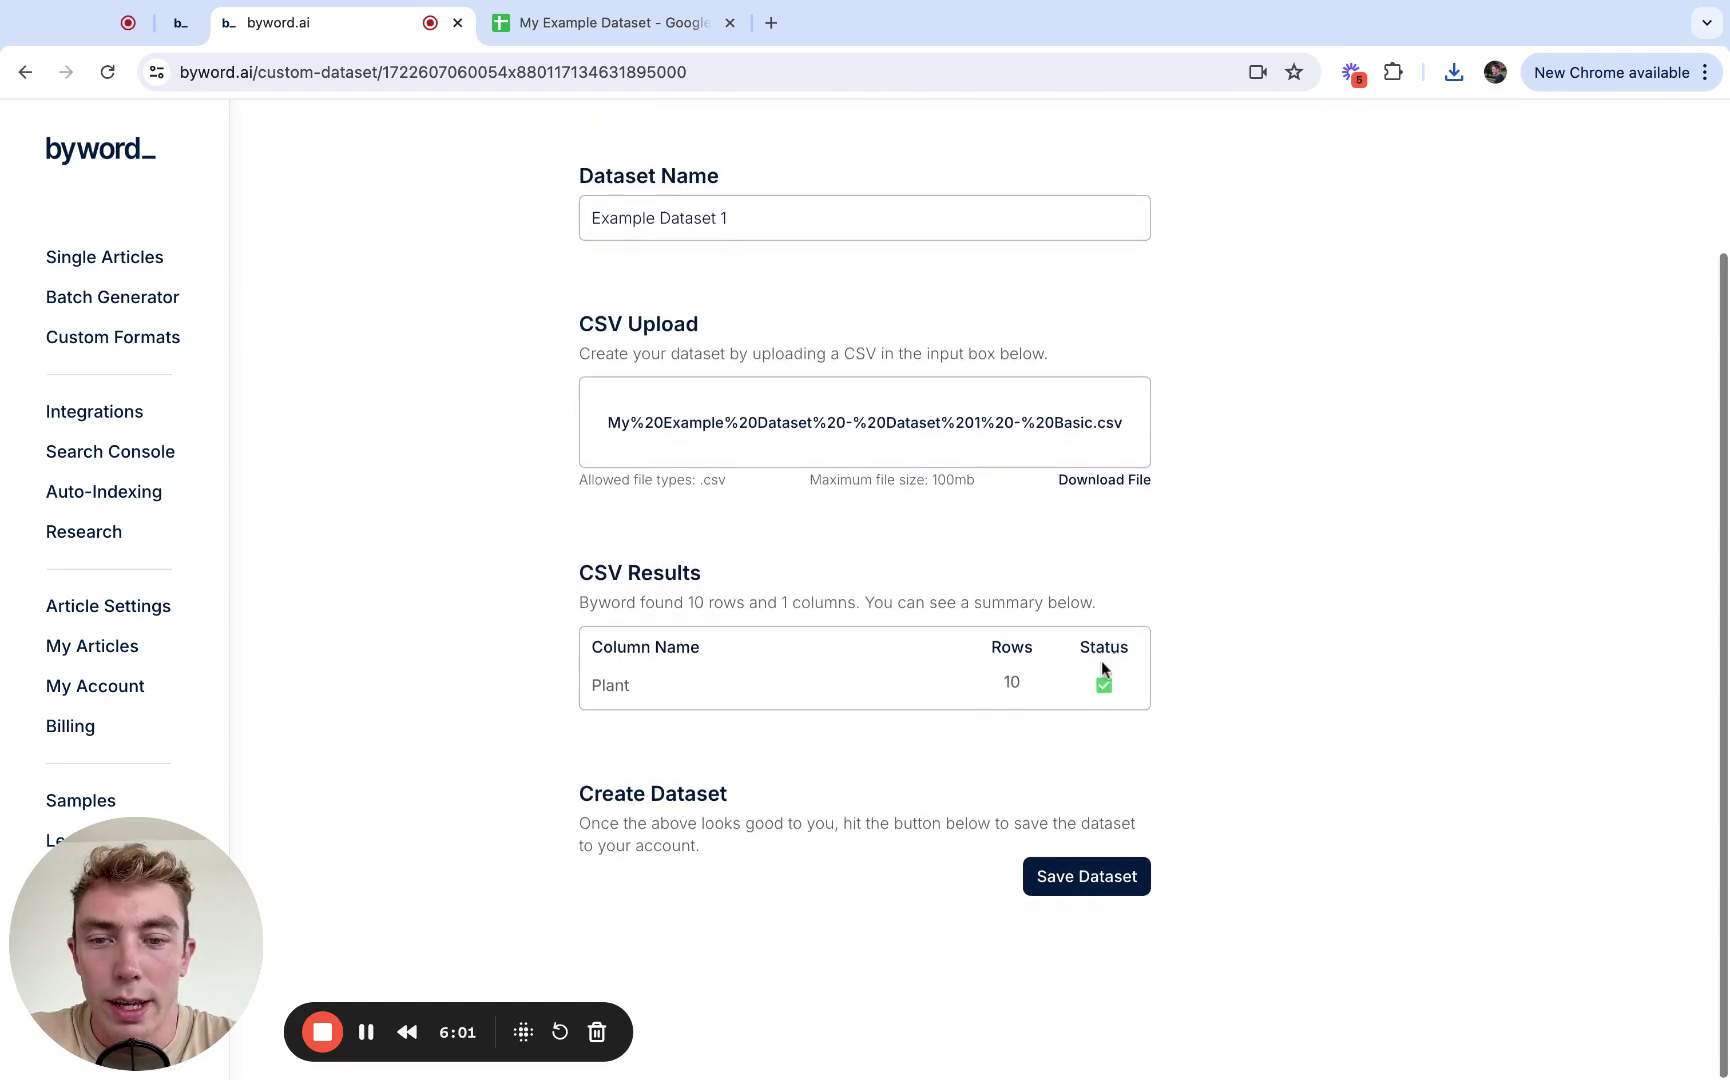
pyautogui.doubleClick(608, 690)
pyautogui.click(1037, 691)
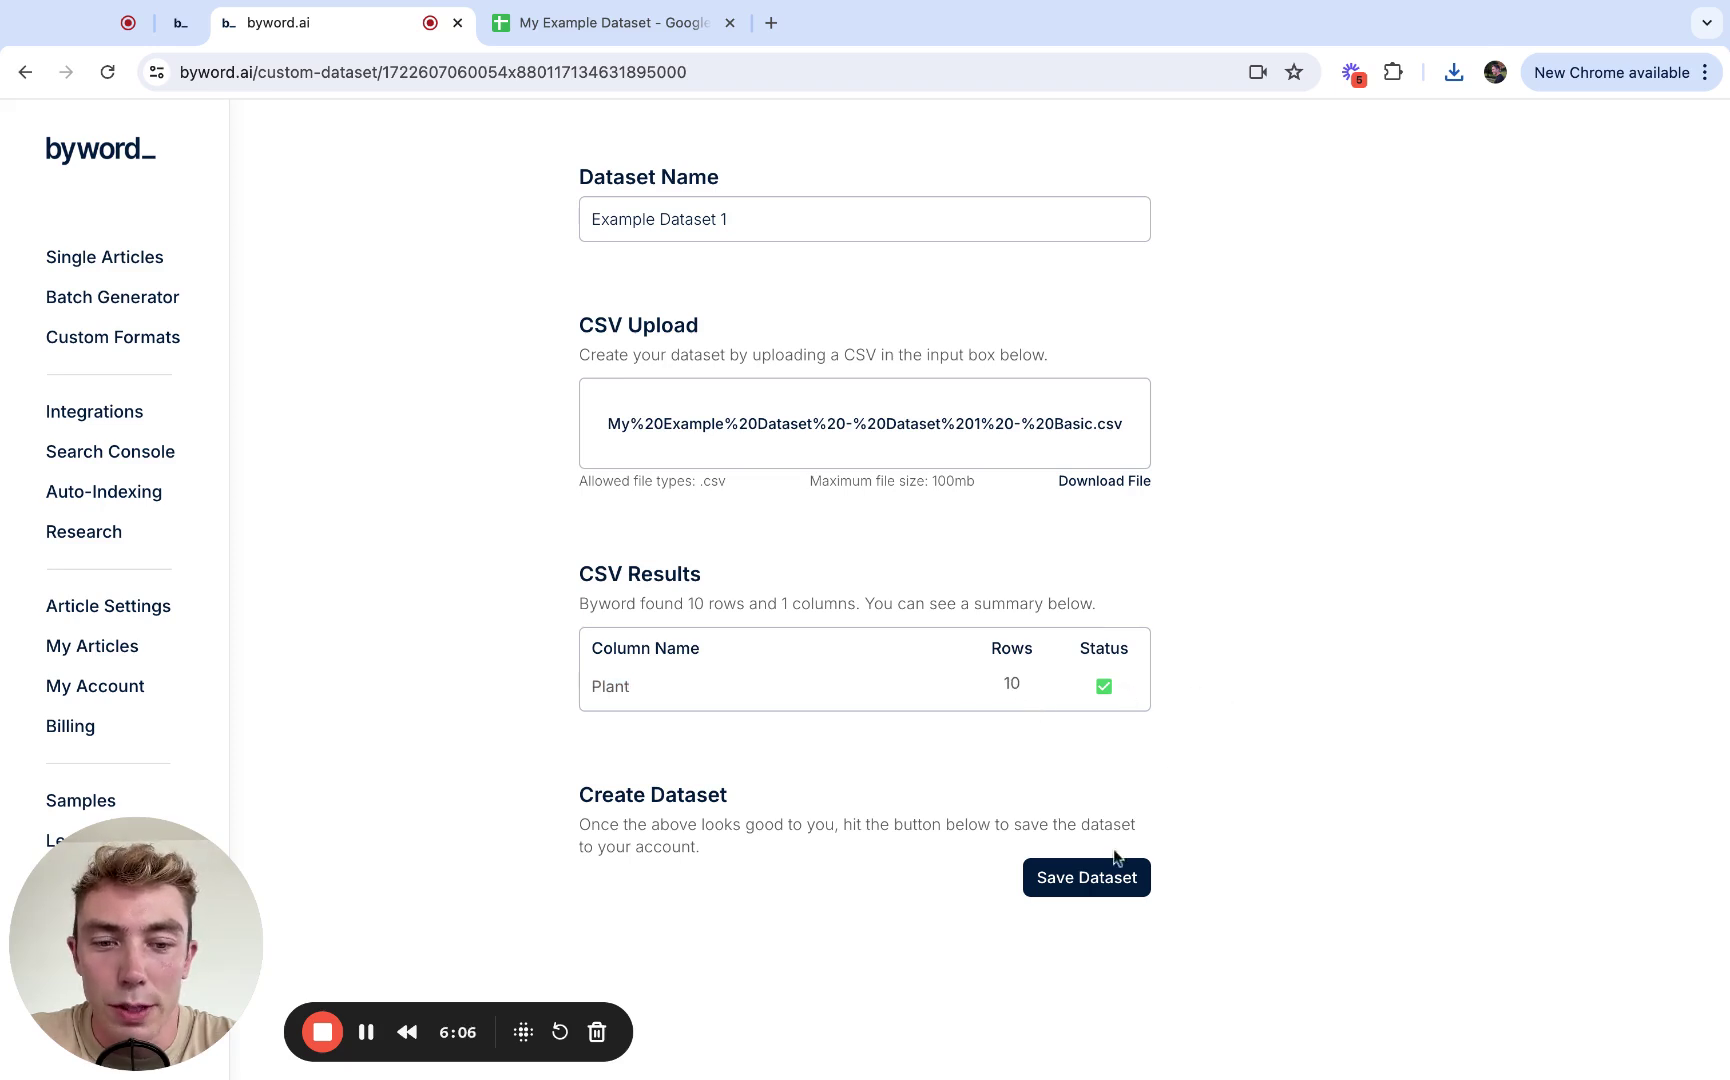
pyautogui.click(1100, 878)
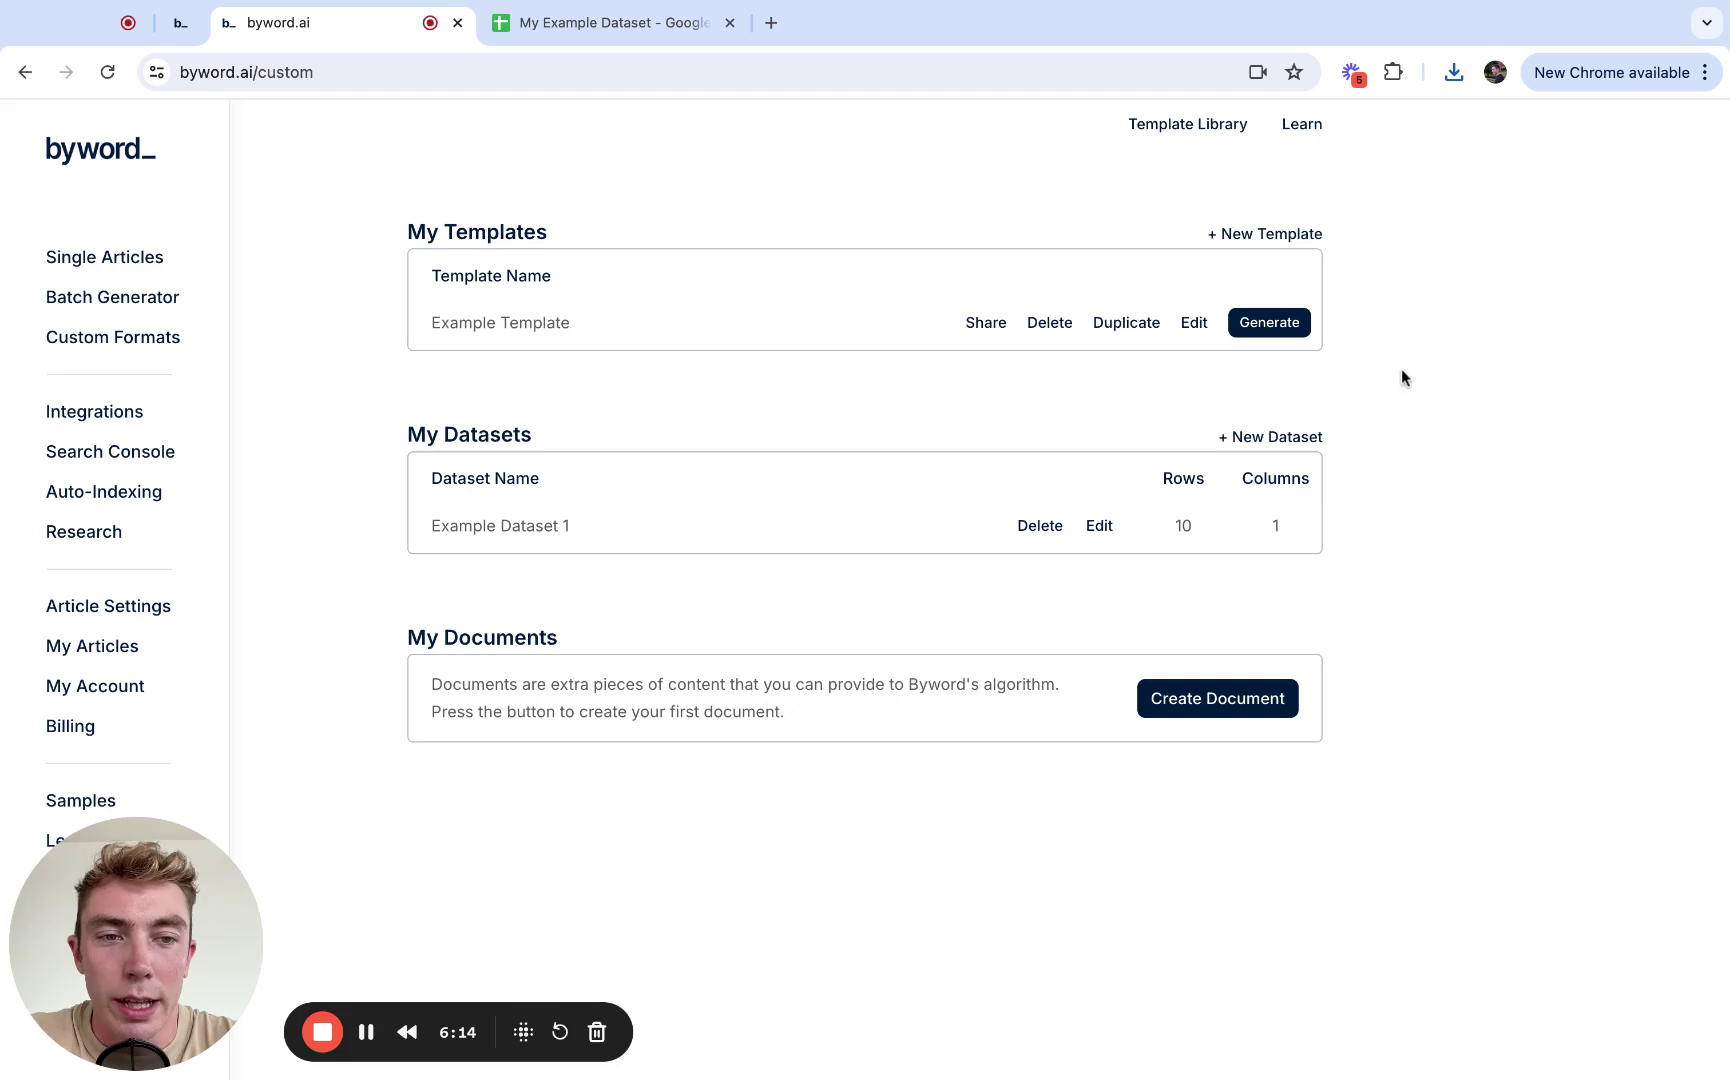
# Step: Start generating articles from Example Template and name the project "Project 1"
pyautogui.click(1272, 330)
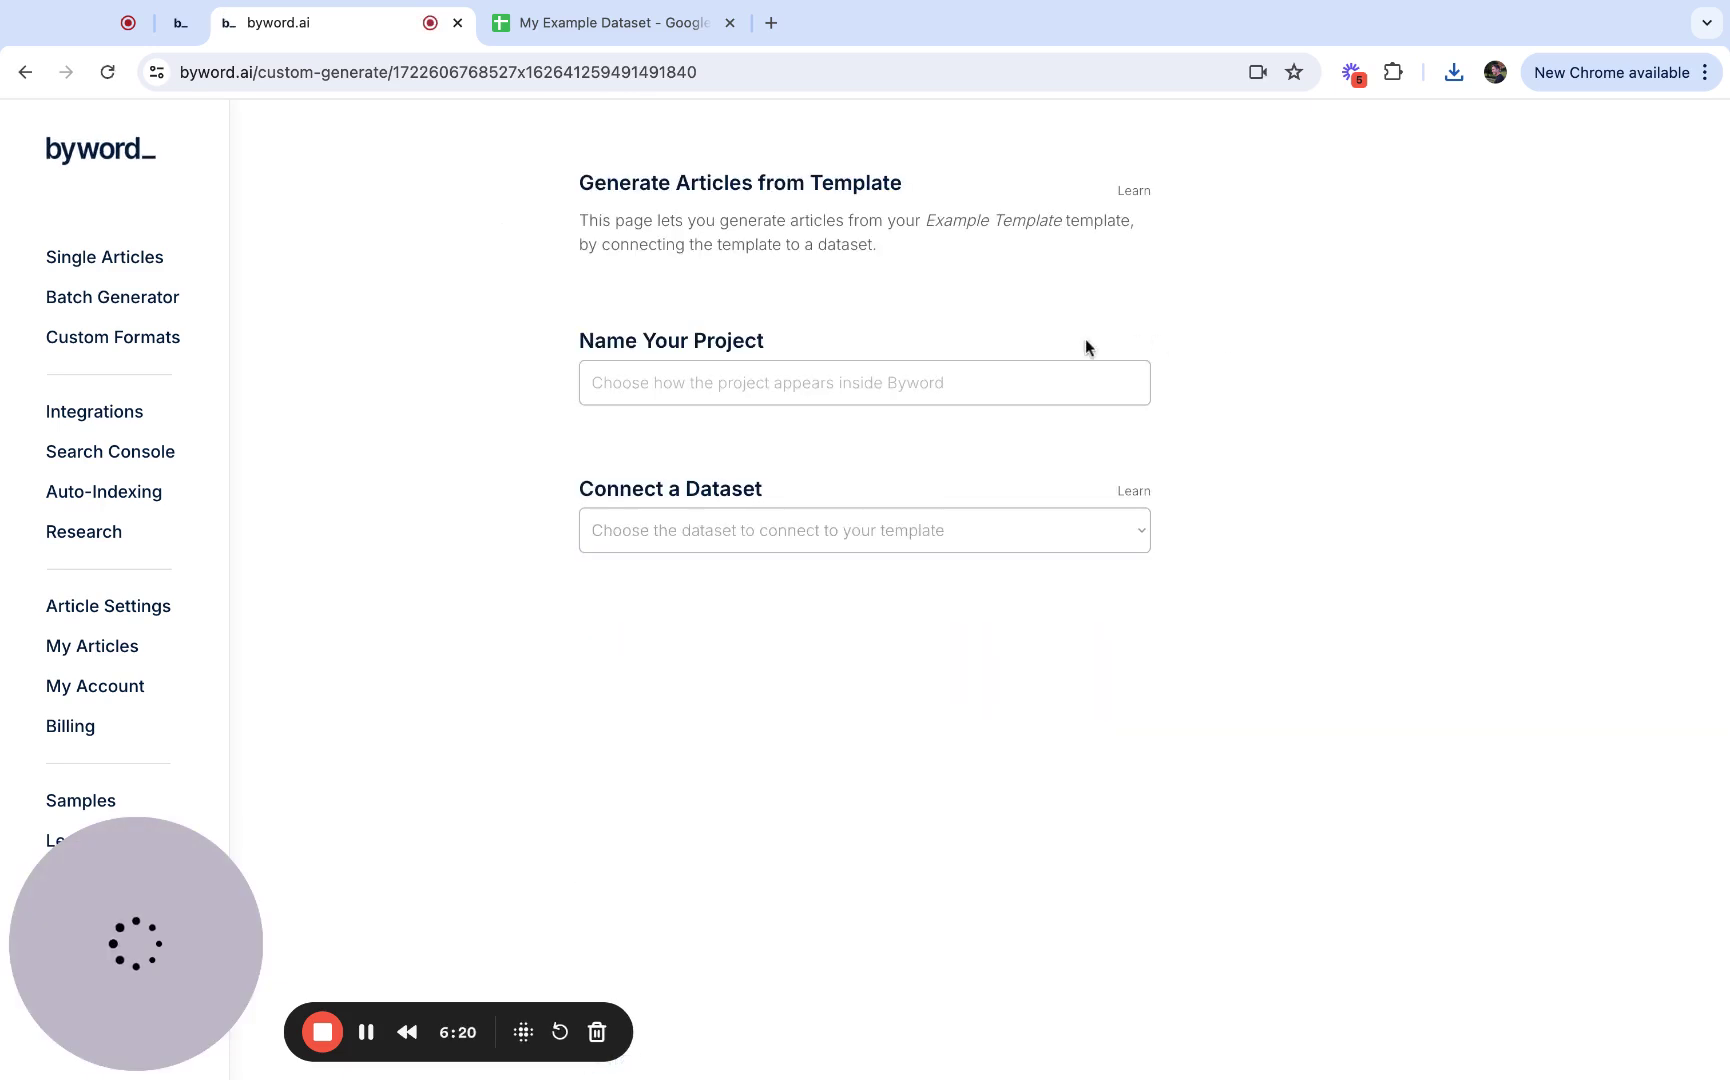
pyautogui.click(952, 383)
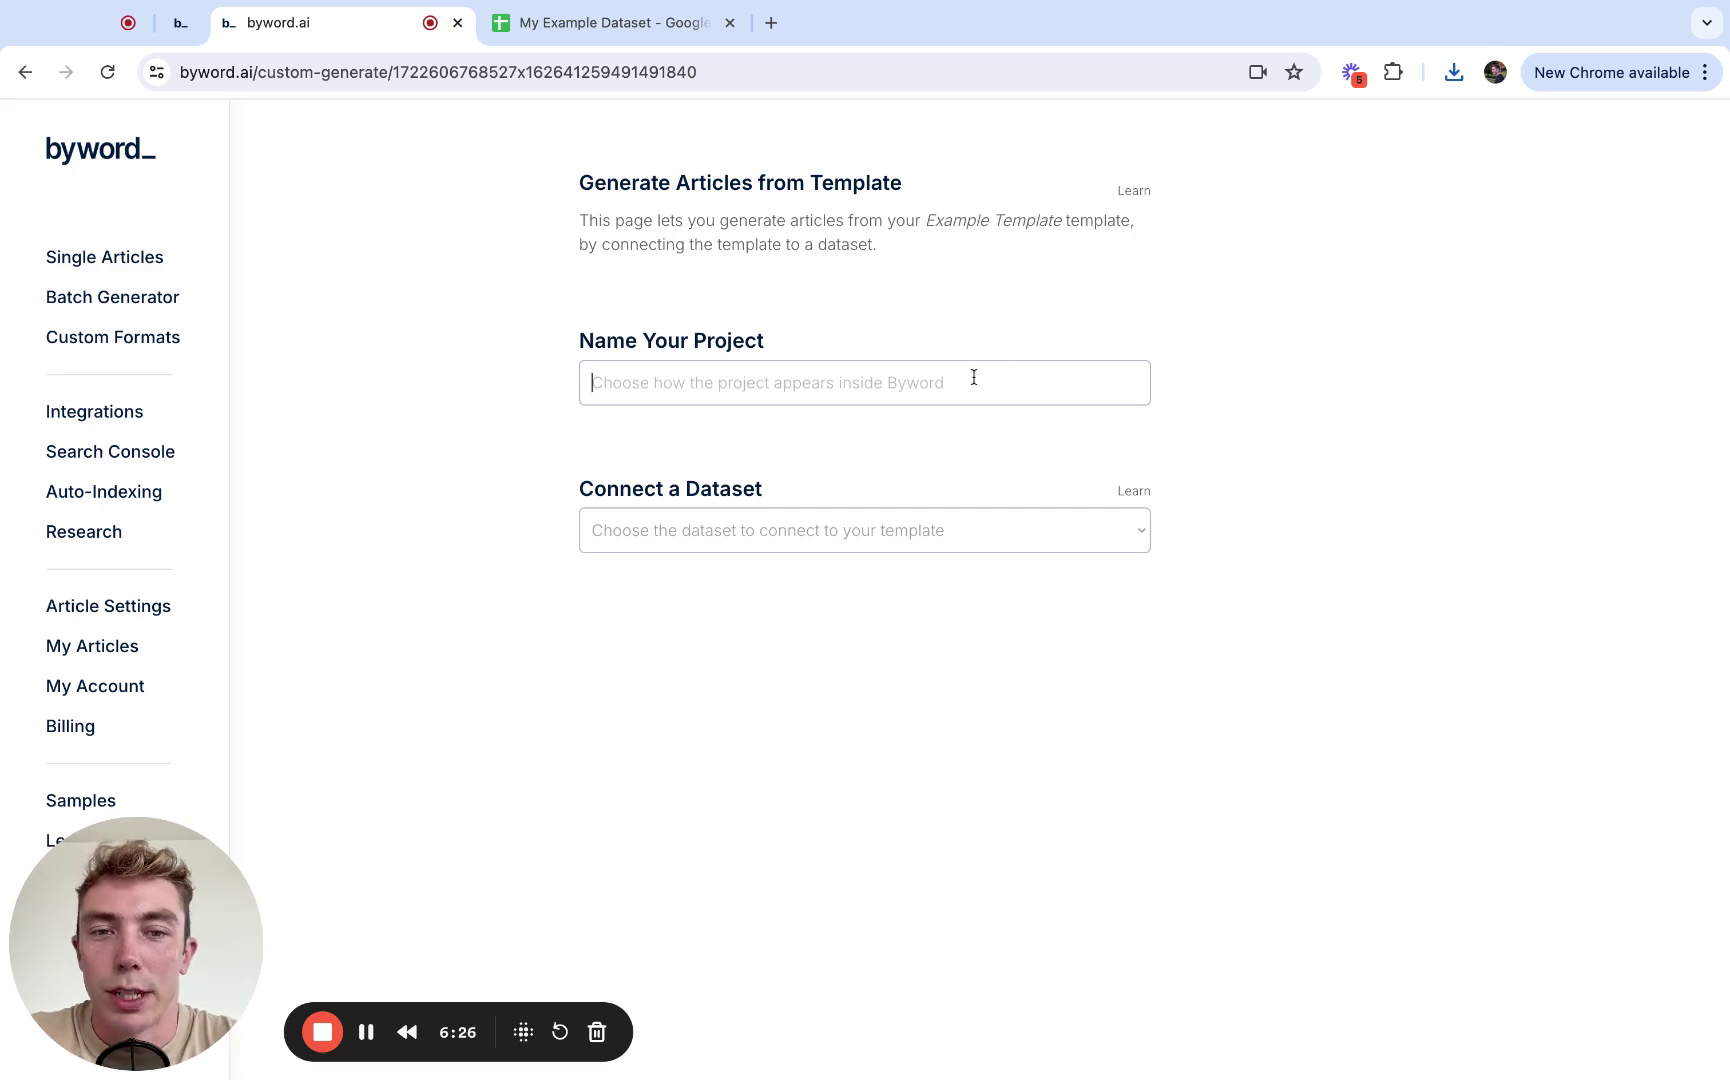
pyautogui.write('Project 1')
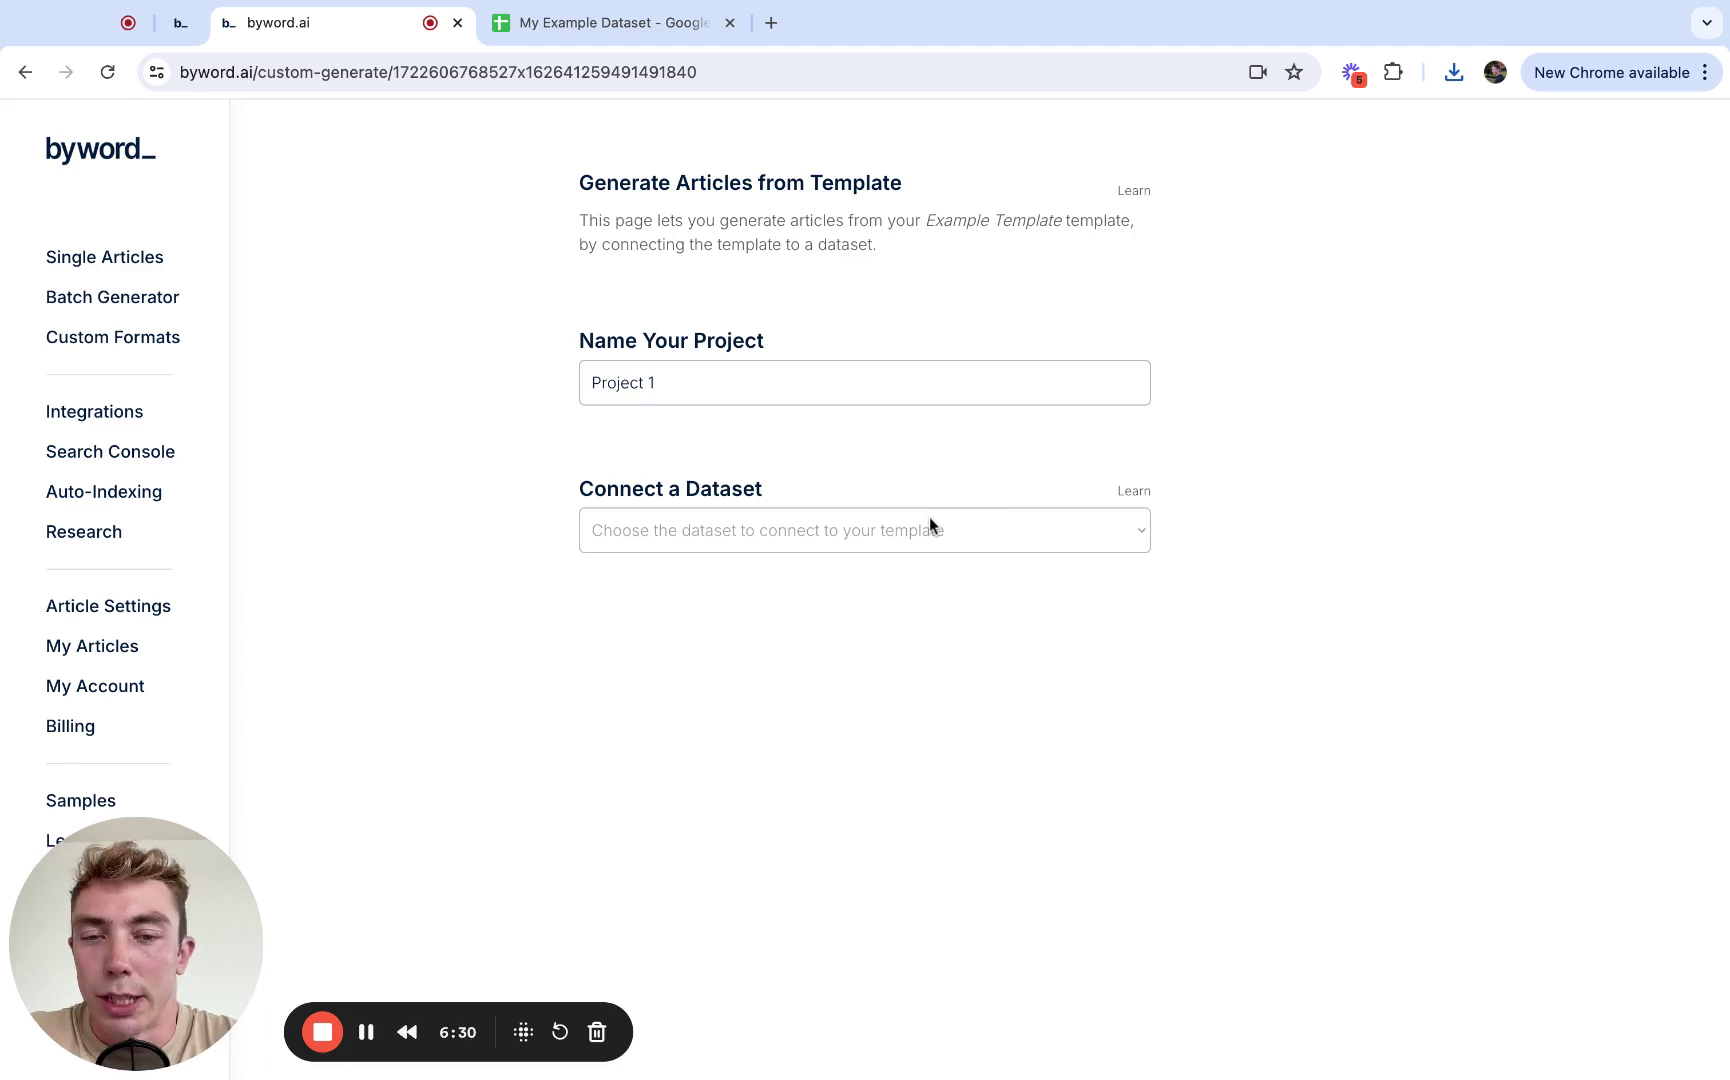
# Step: Connect Example Dataset 1 to the template and map the template variable plant to the dataset variable Plant
pyautogui.click(864, 555)
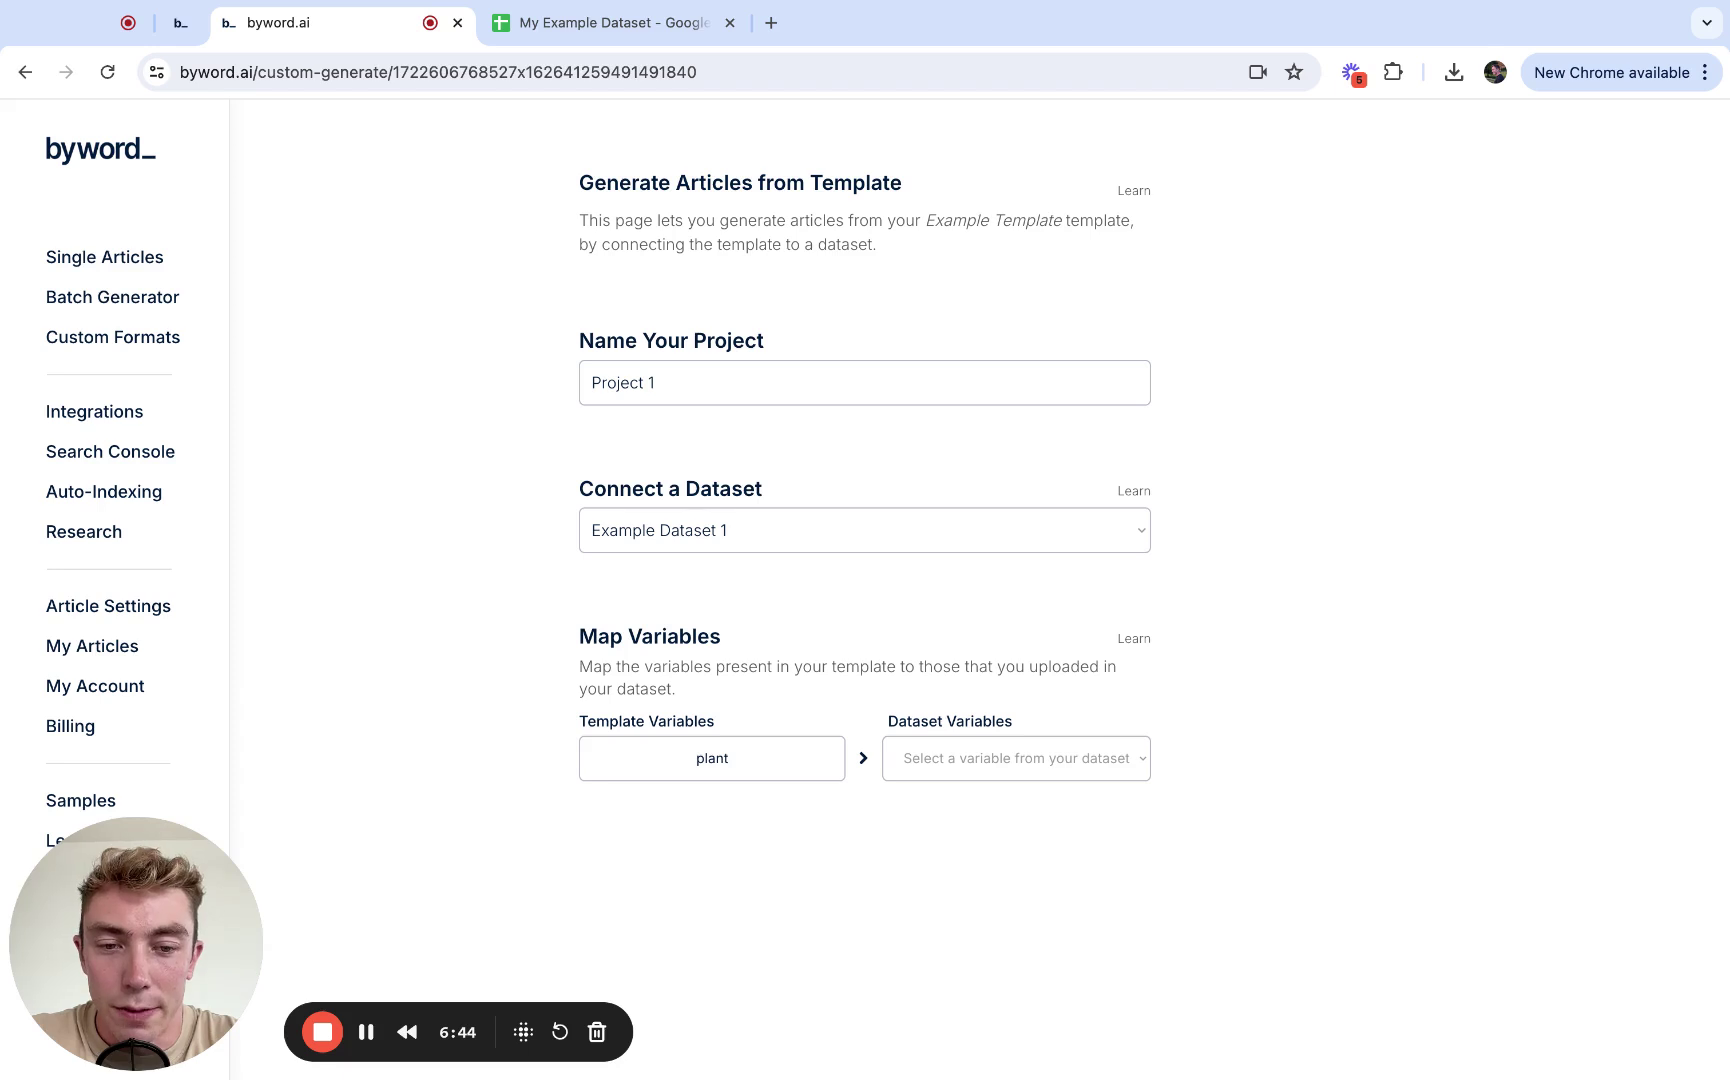
pyautogui.click(1081, 768)
pyautogui.scroll(-2, 1219, 754)
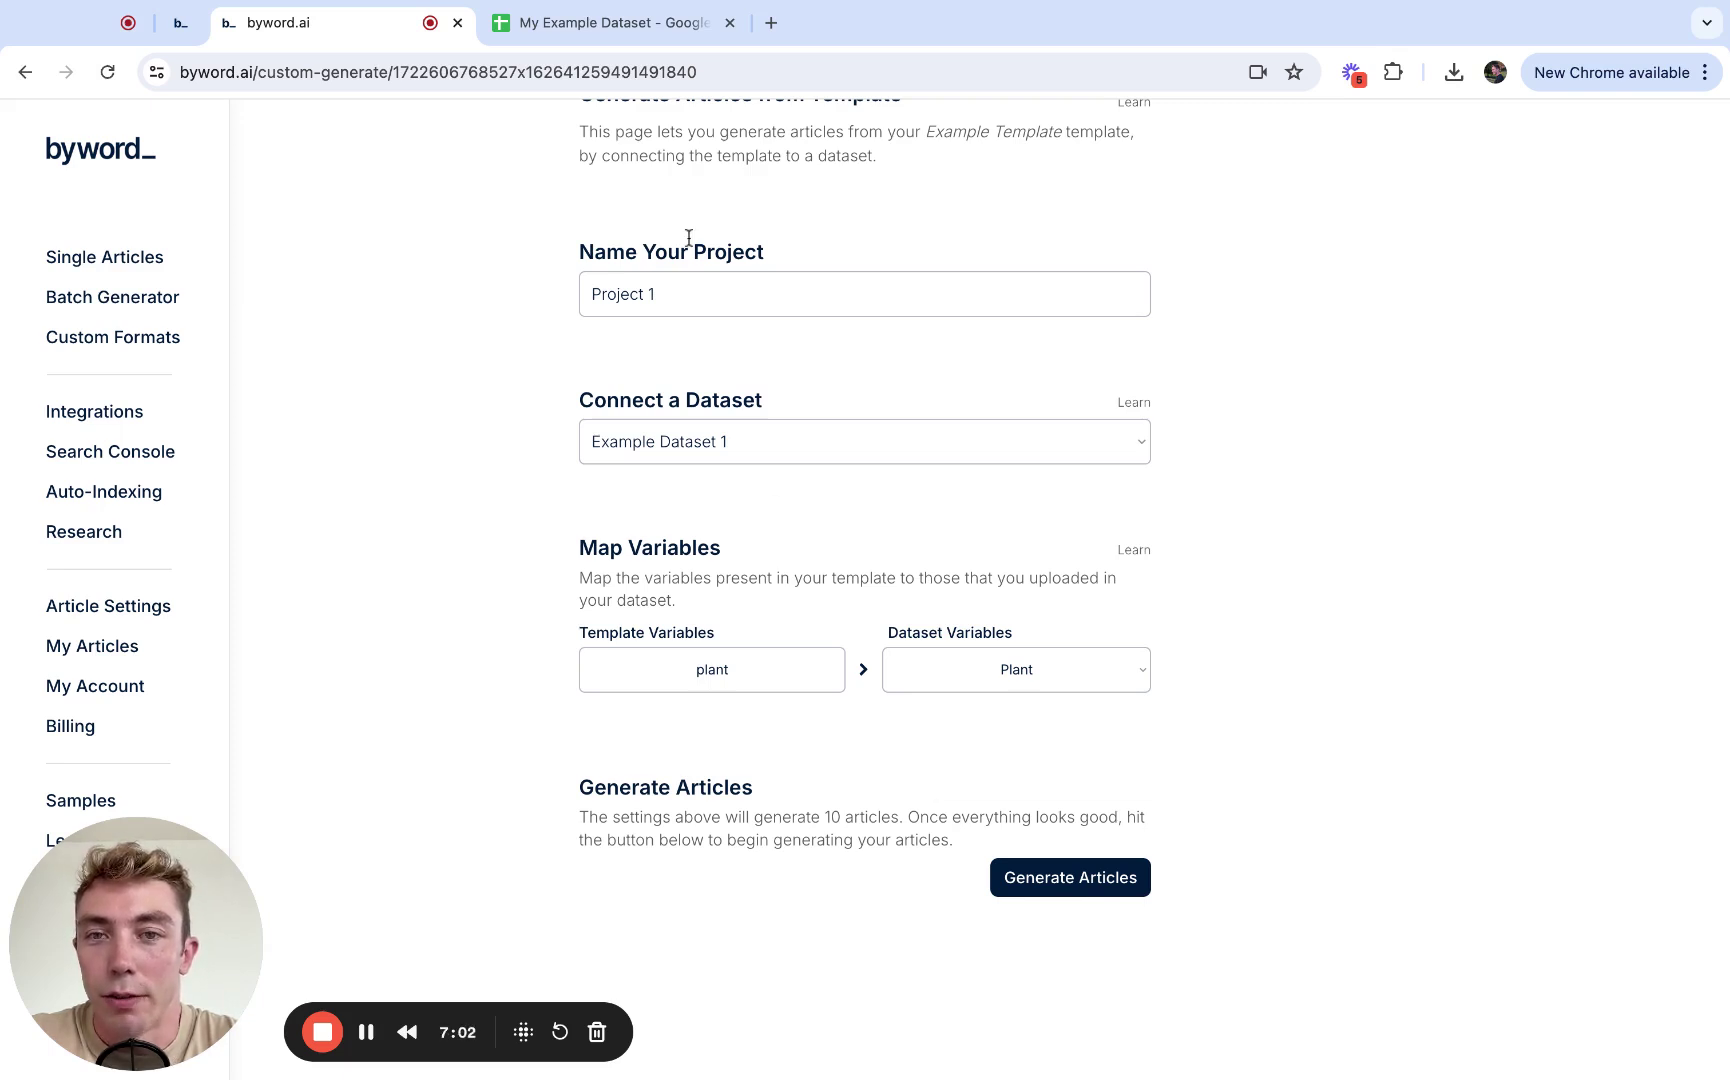
# Step: Switch to the My Example Dataset spreadsheet, review the first plant names in the Plant column, and return to Byword's article generation page
pyautogui.click(656, 30)
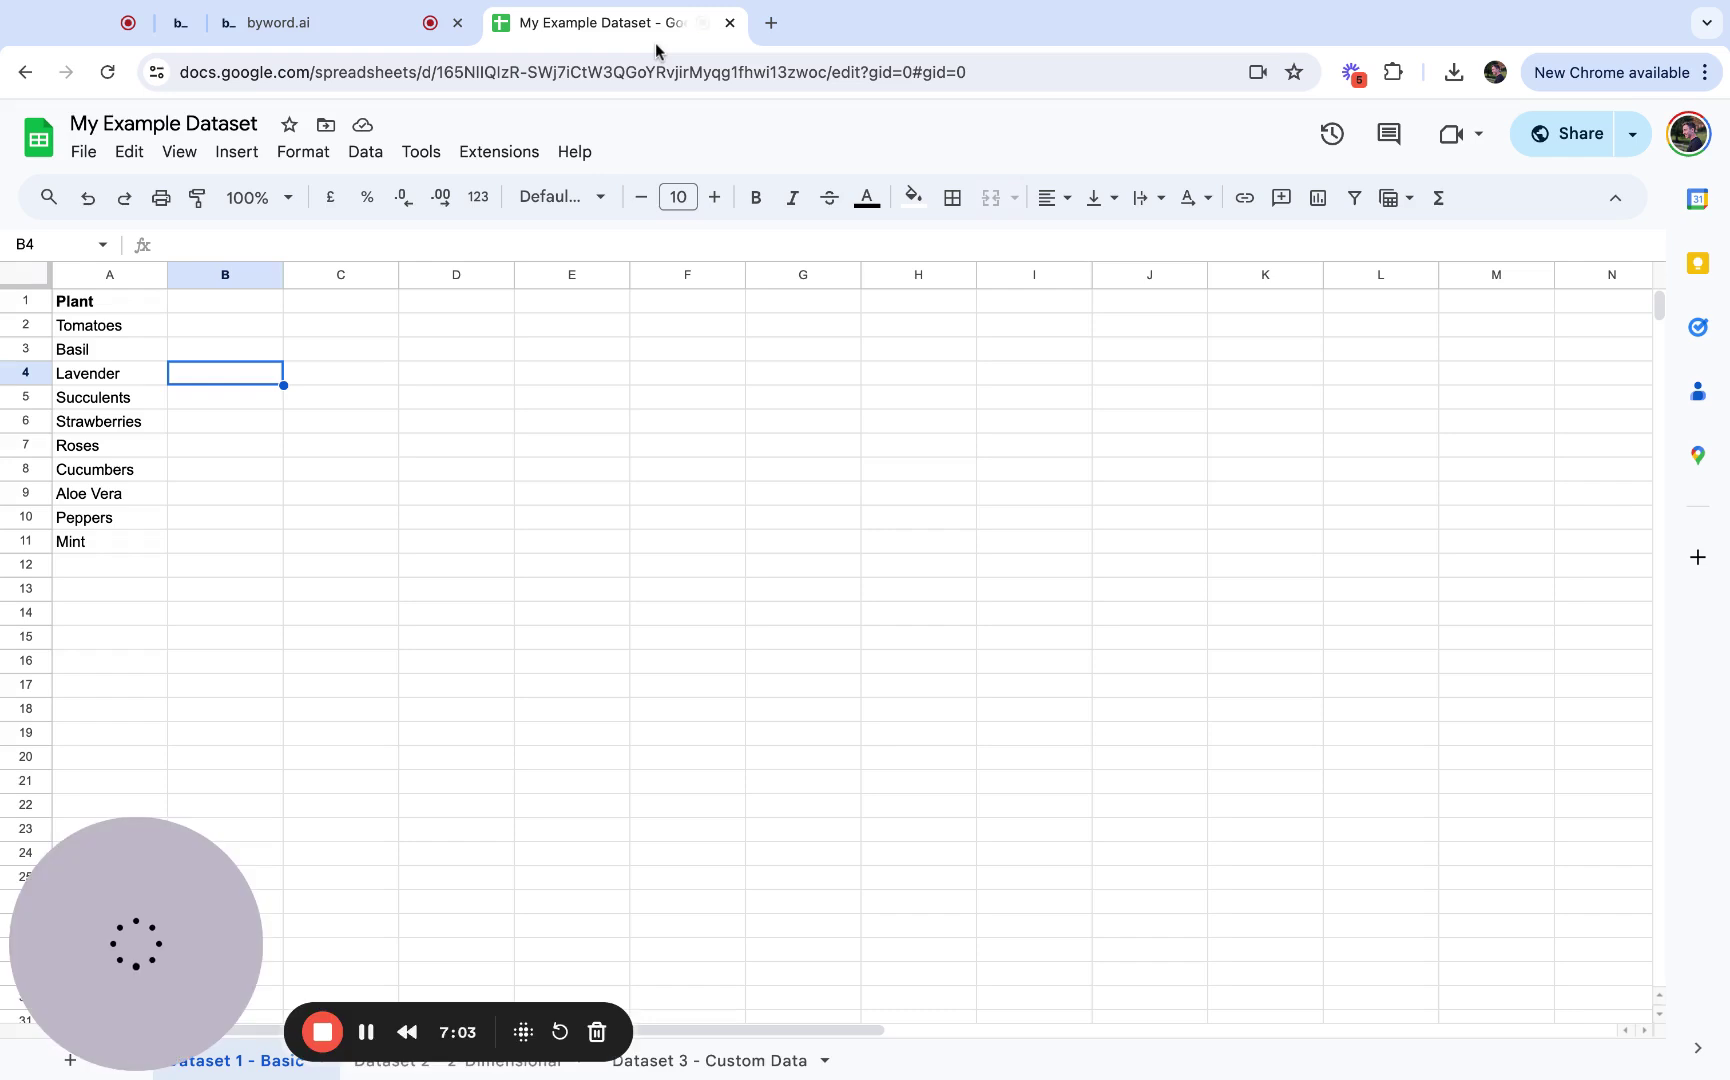
pyautogui.click(112, 330)
pyautogui.click(112, 354)
pyautogui.click(108, 372)
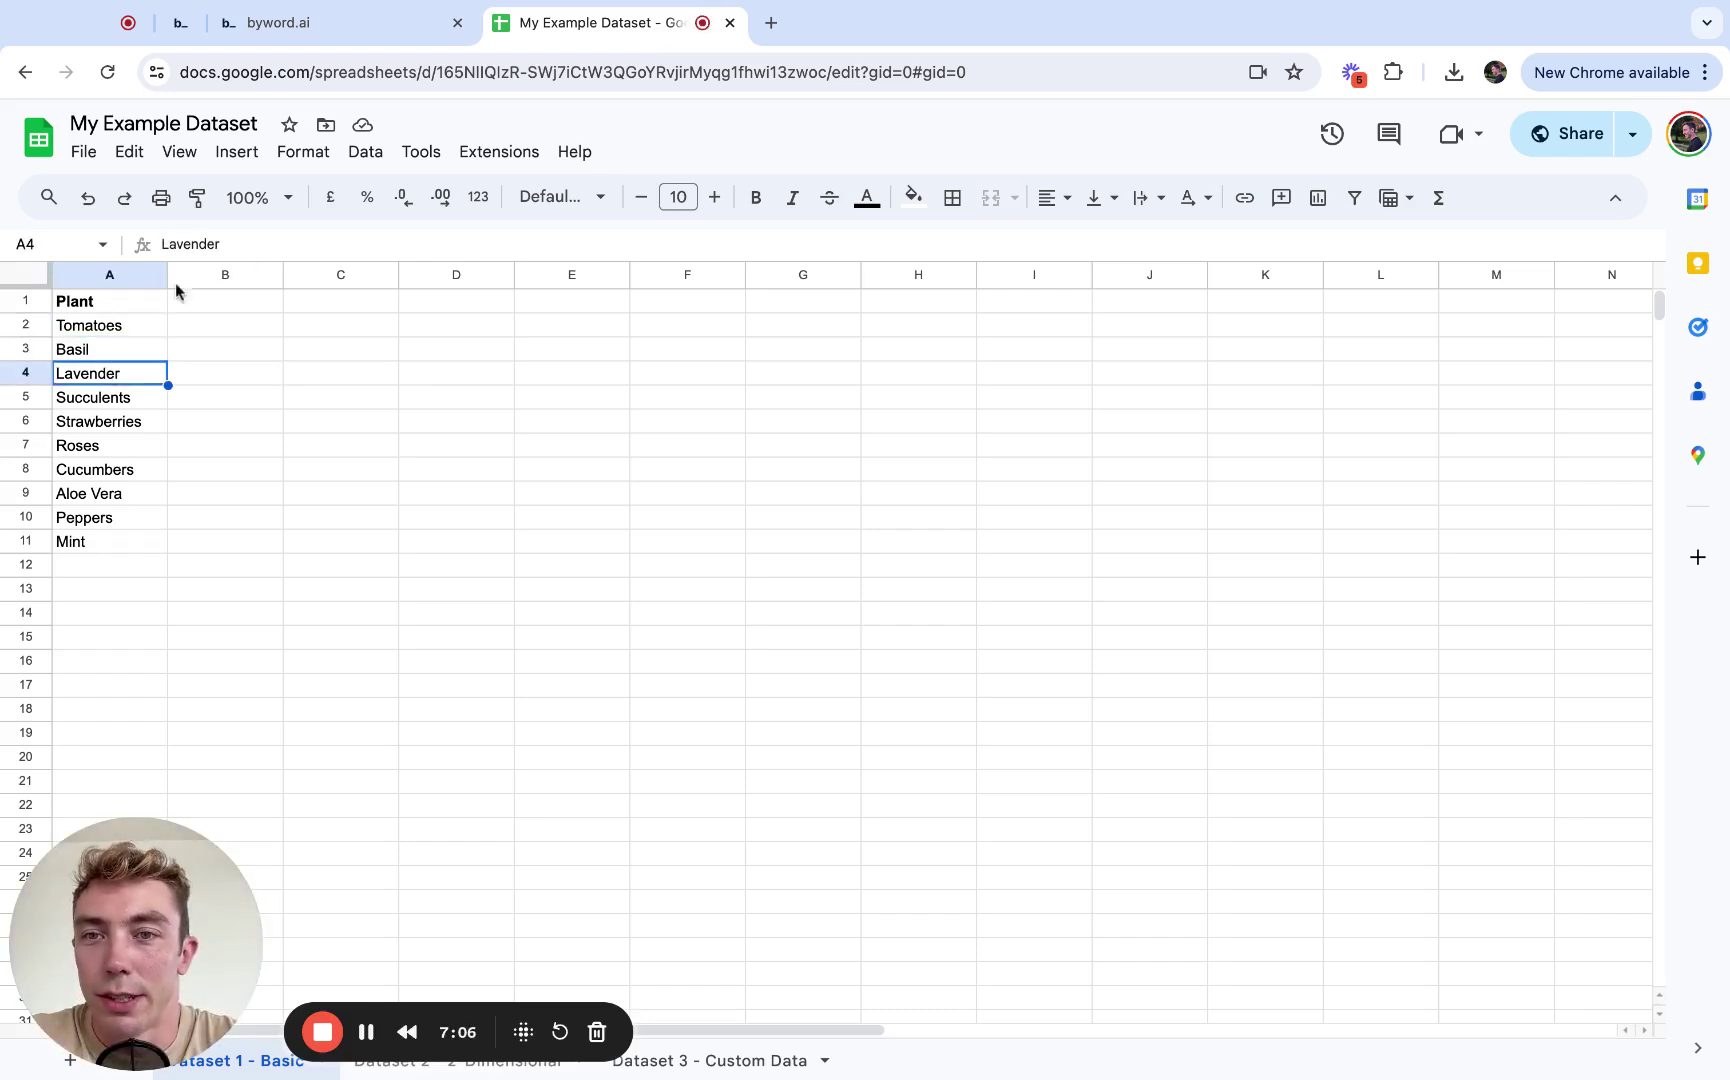
pyautogui.click(398, 26)
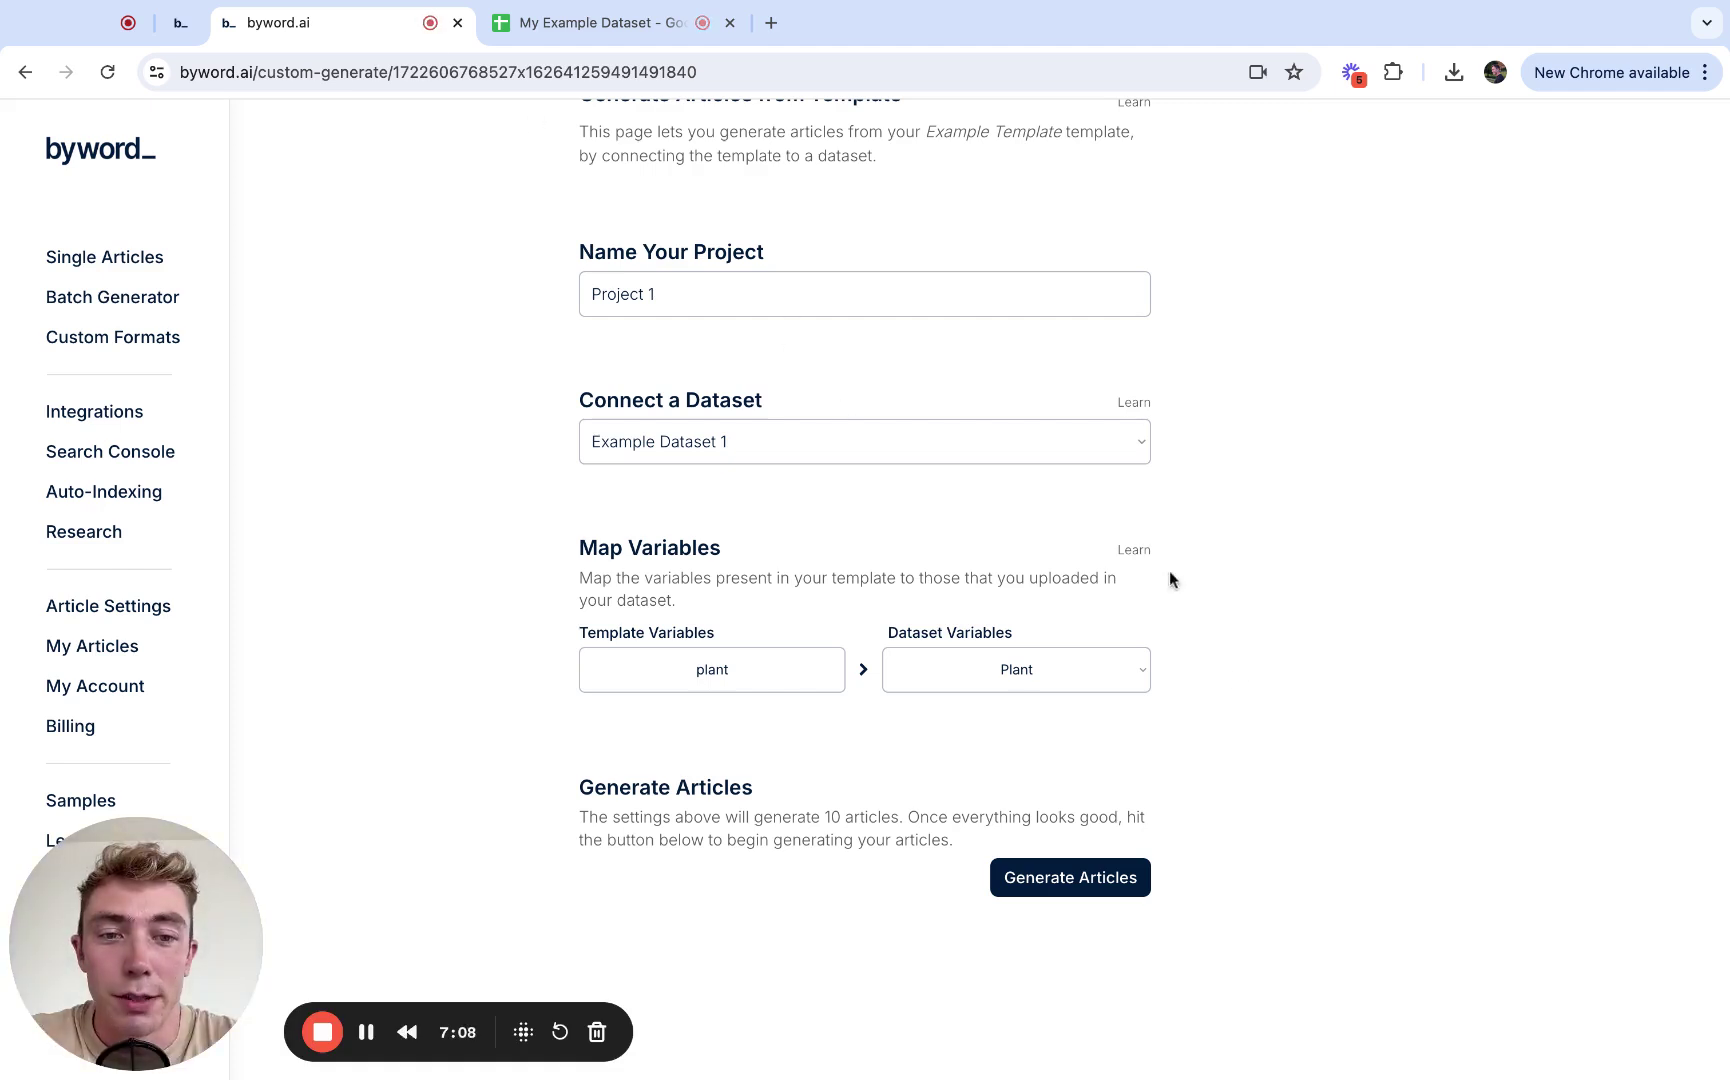